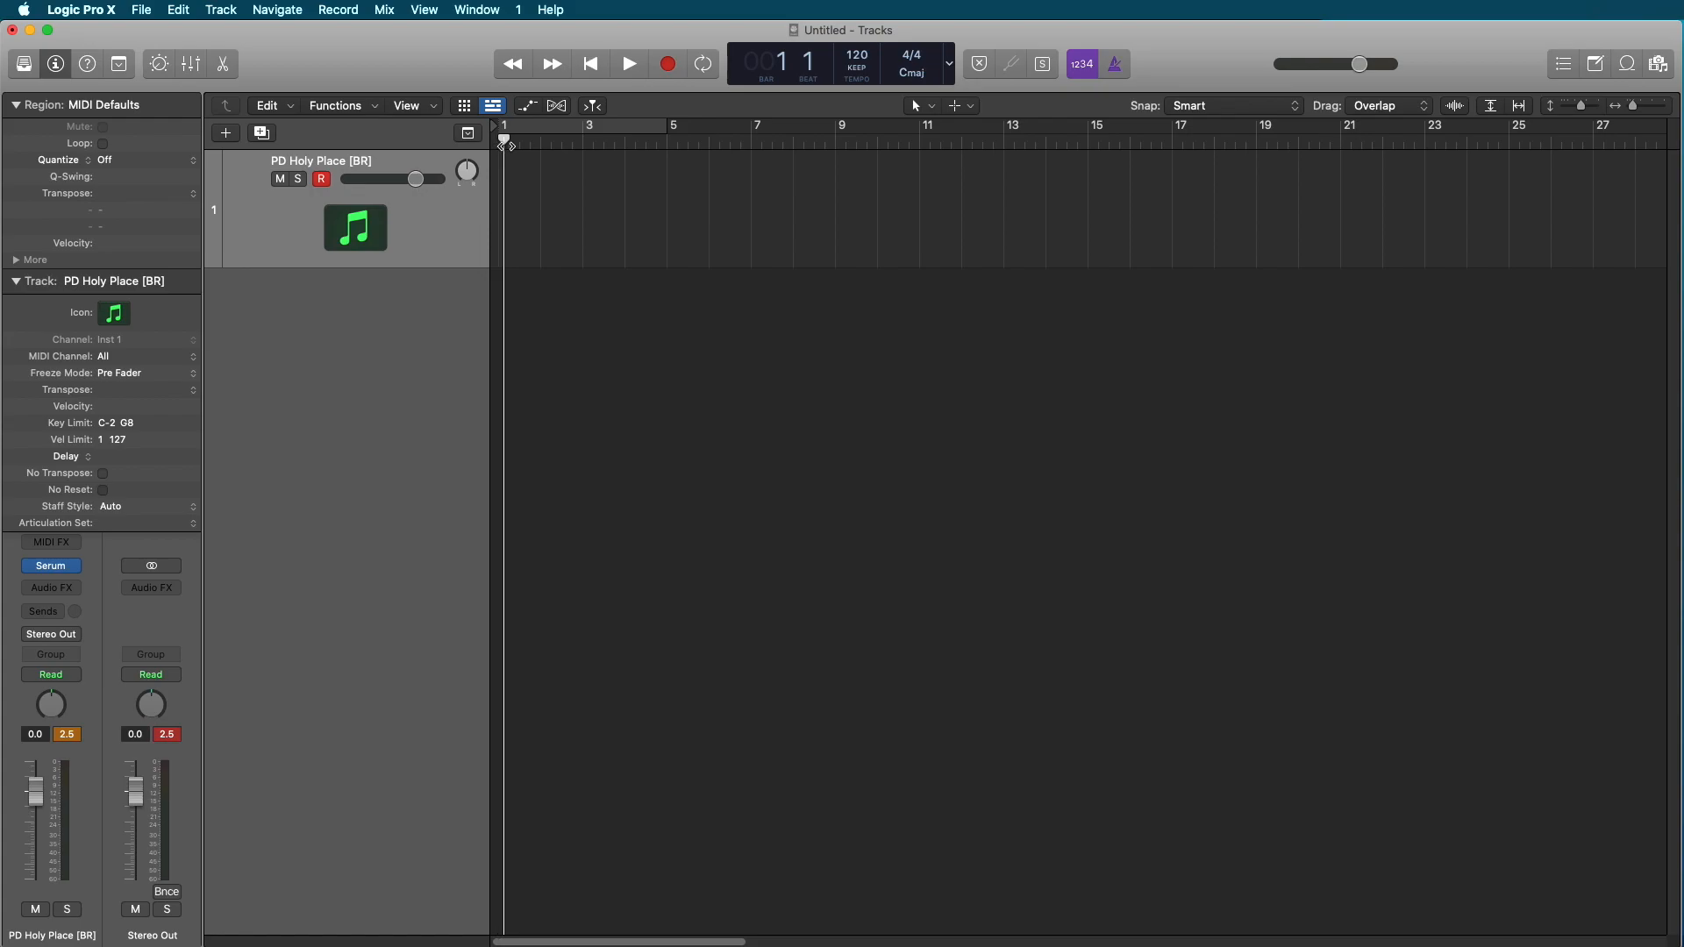
# Return the playhead to the start of the project and collapse the Region and Track parameter sections.
pyautogui.moveTo(679, 149); pyautogui.dragTo(494, 186)
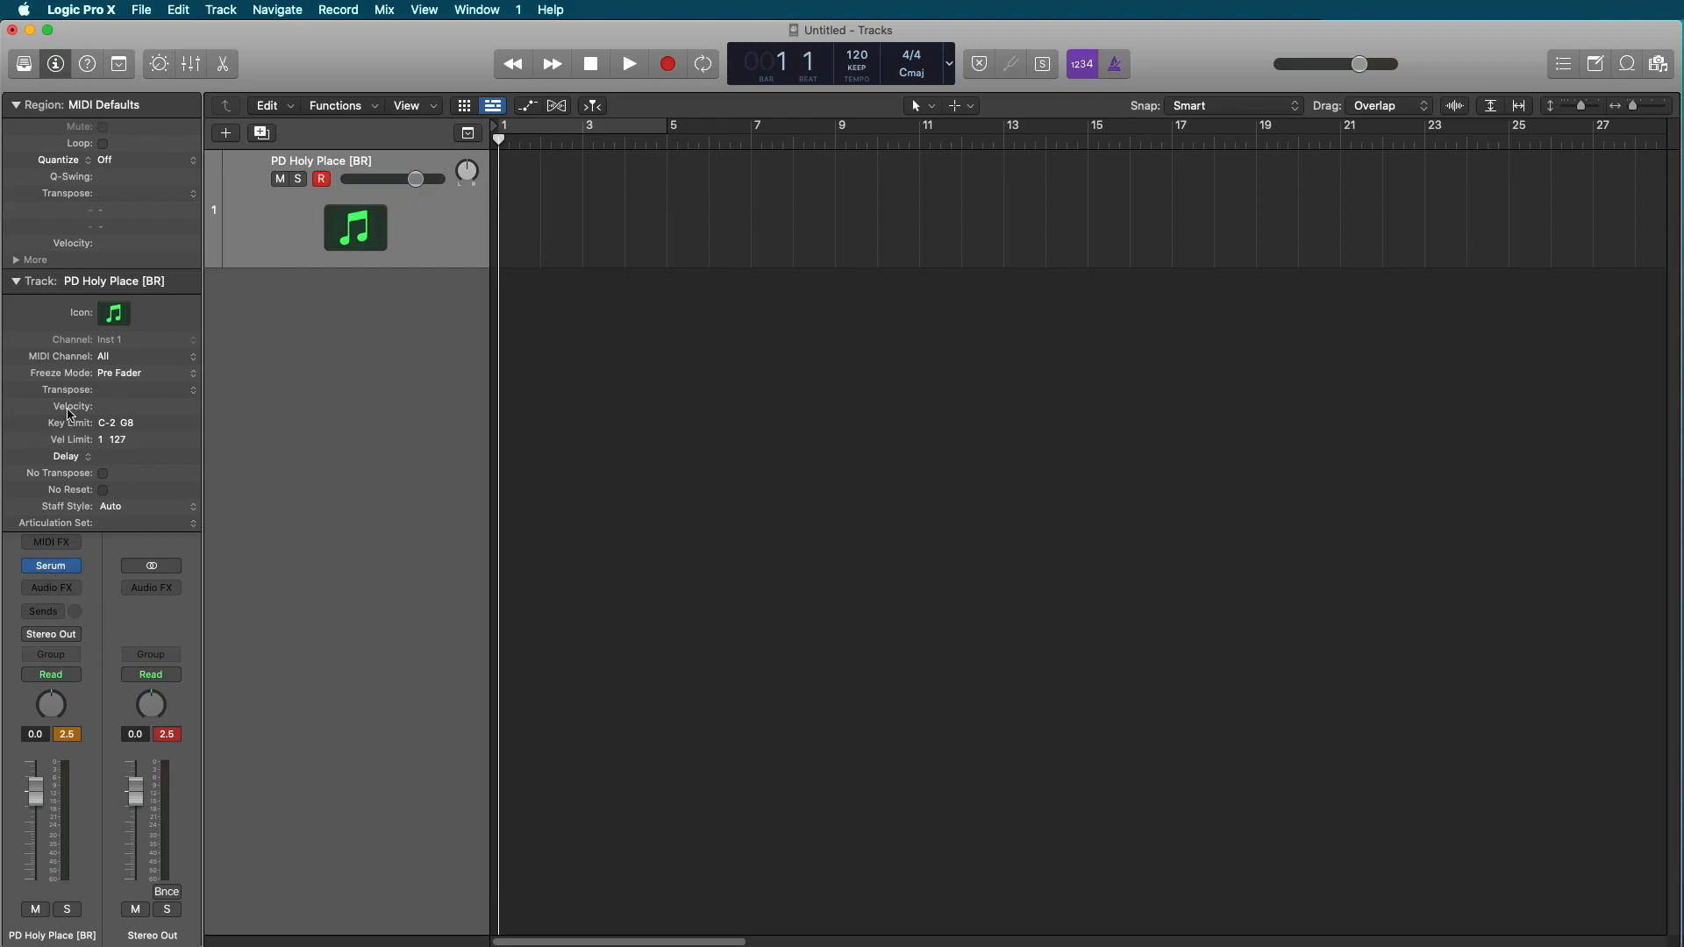
pyautogui.click(16, 105)
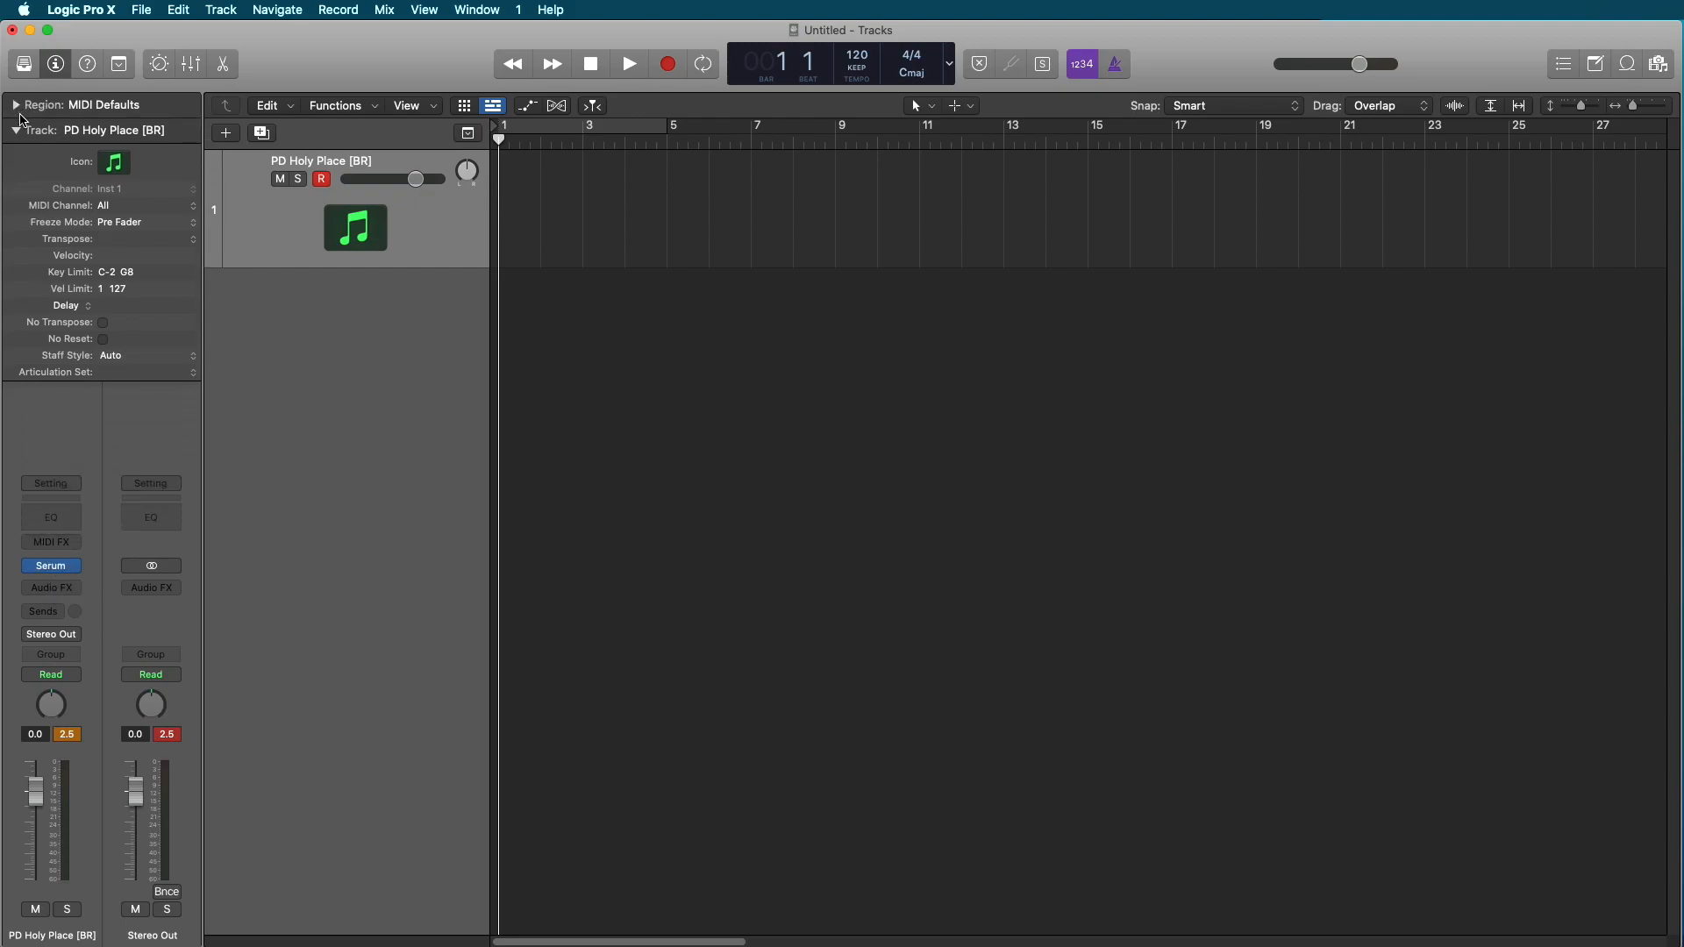
pyautogui.click(16, 130)
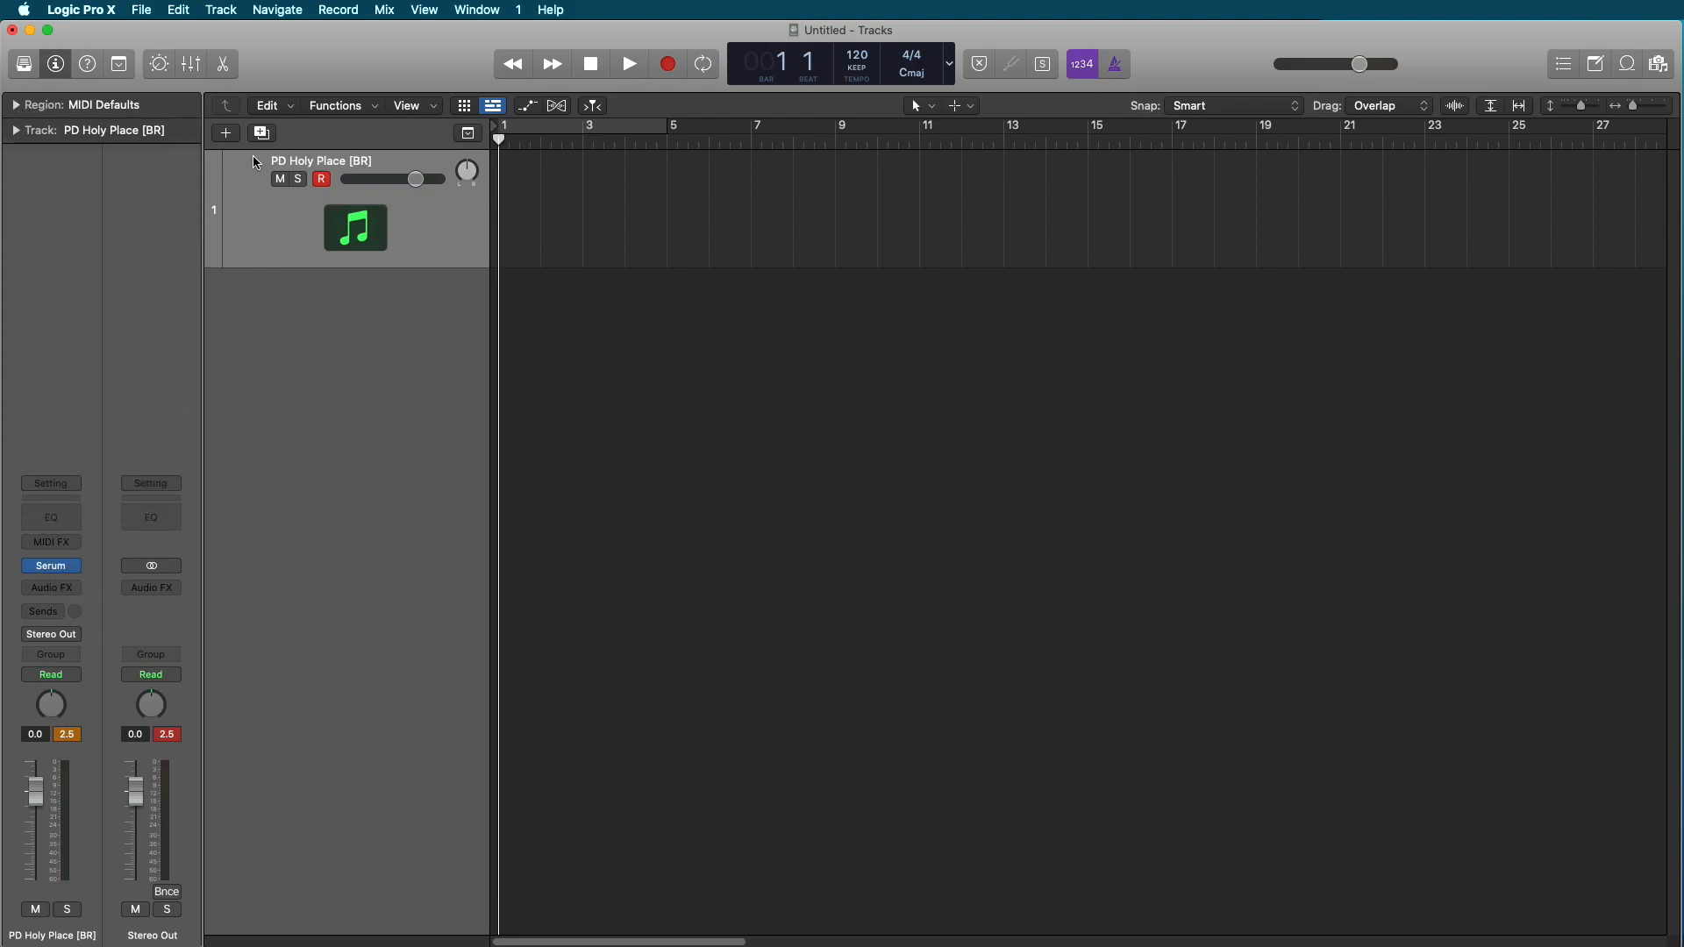
pyautogui.click(580, 132)
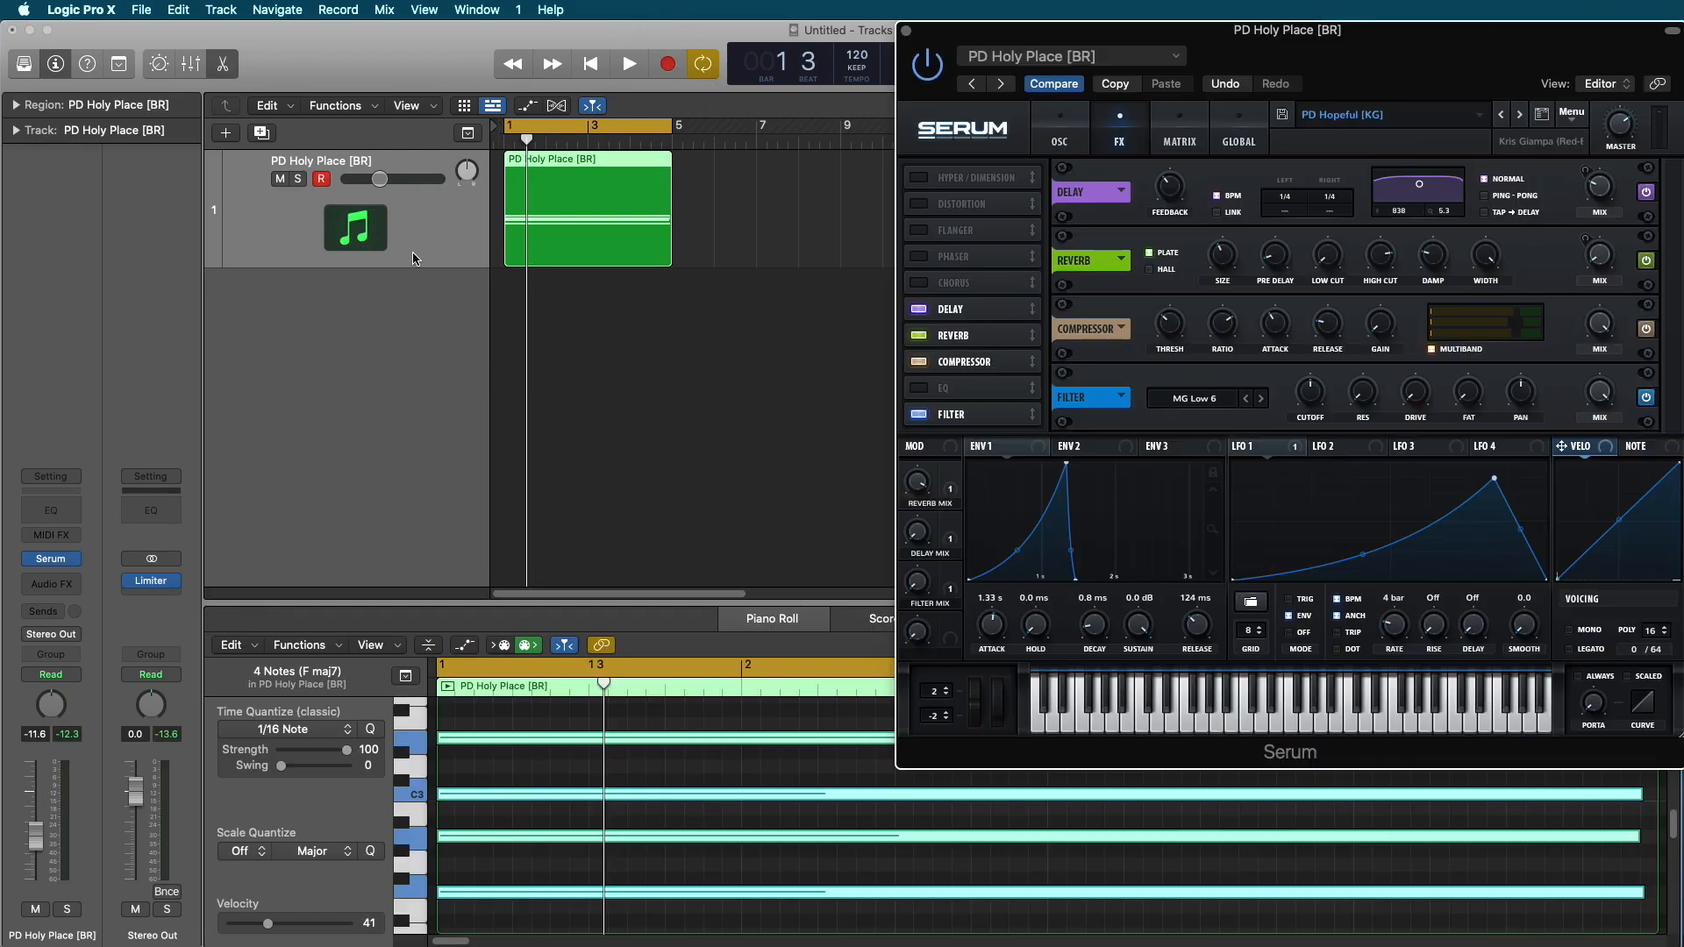
# Show automation on the PD Holy Place [BR] track, increase the track height and create a Volume automation line at -11.6 dB.
pyautogui.press('a')
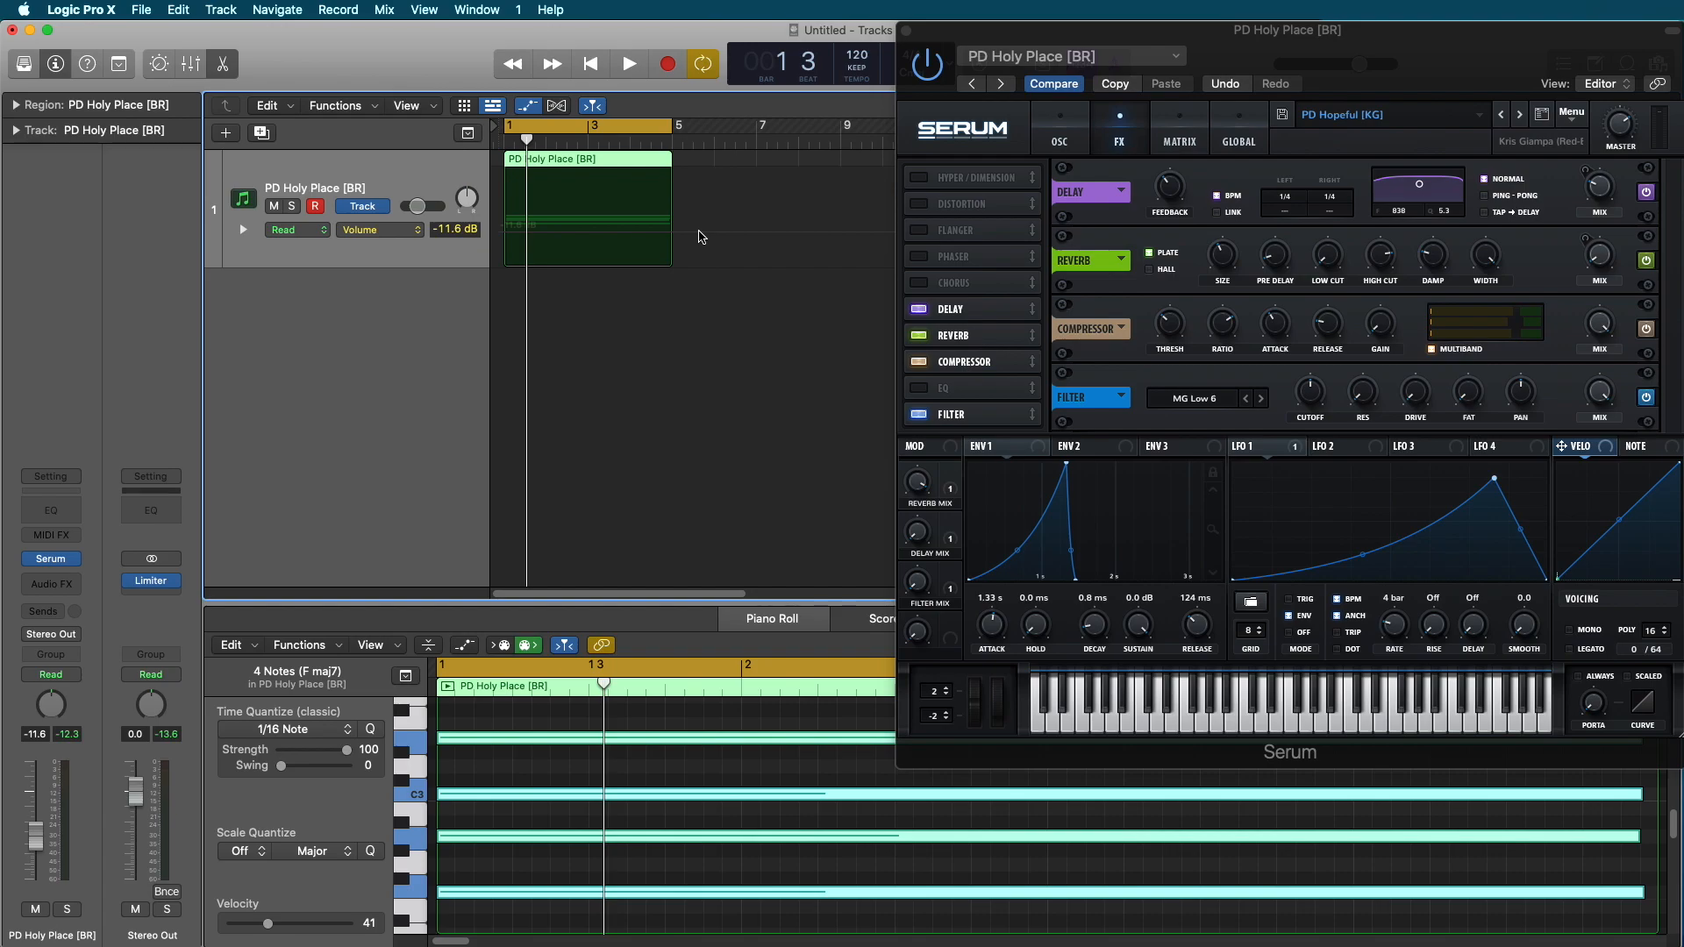
pyautogui.press('ctrl+alt+super+Down')
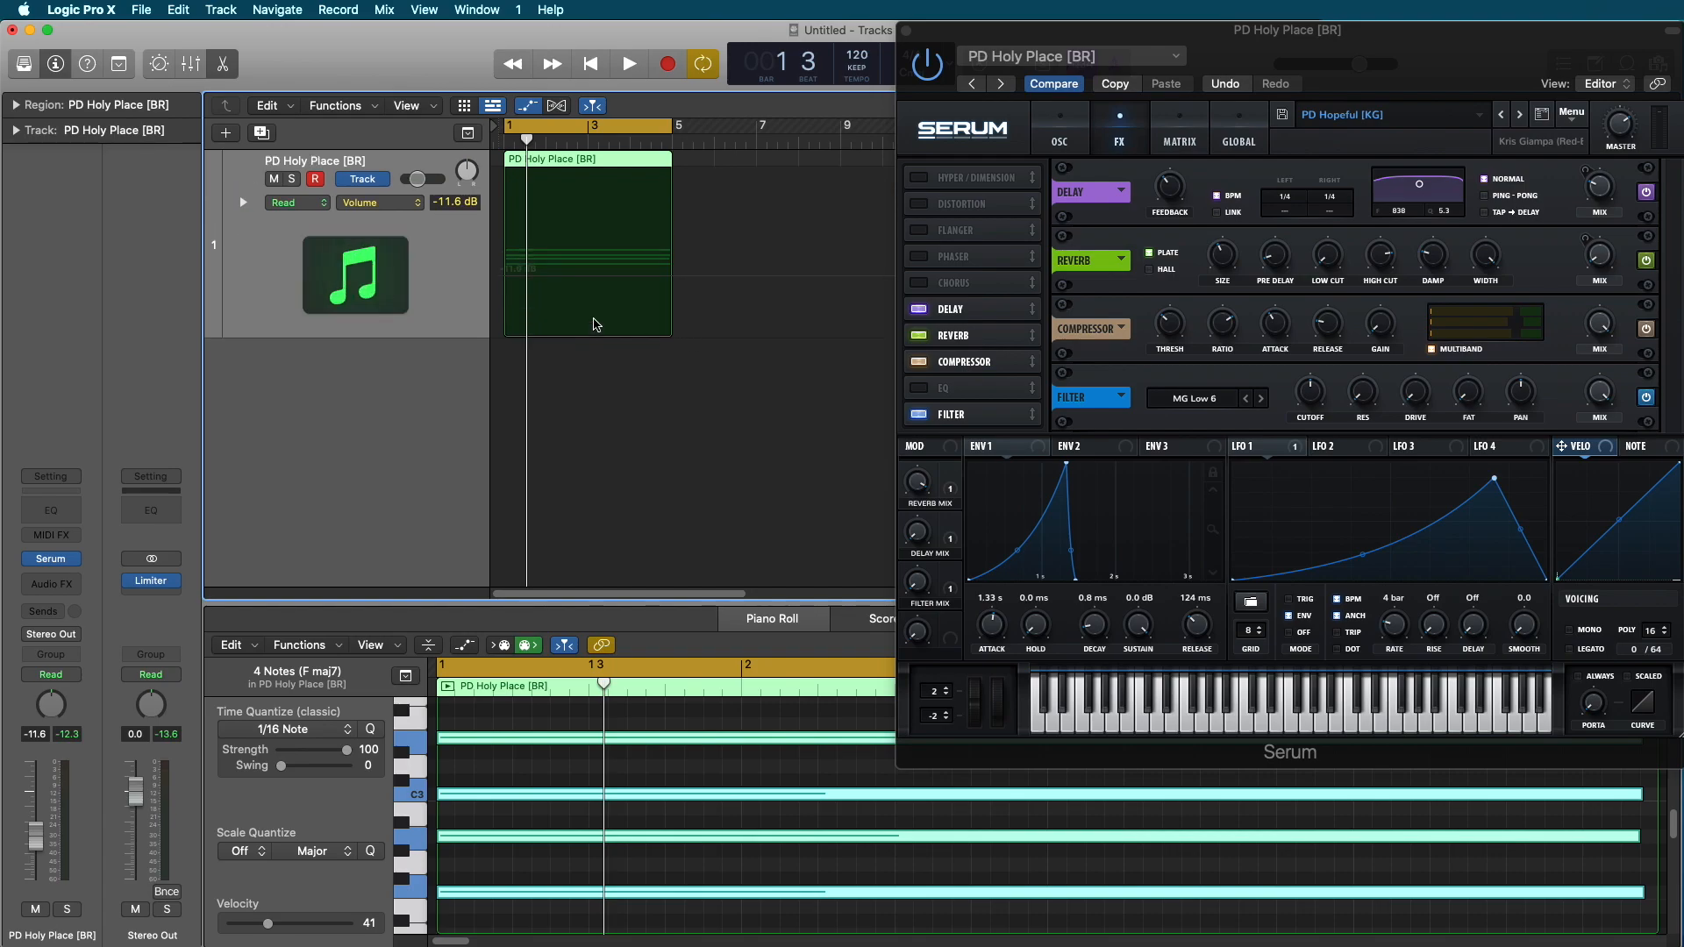
pyautogui.press('a')
pyautogui.press('a')
pyautogui.click(416, 209)
pyautogui.click(372, 208)
pyautogui.click(517, 259)
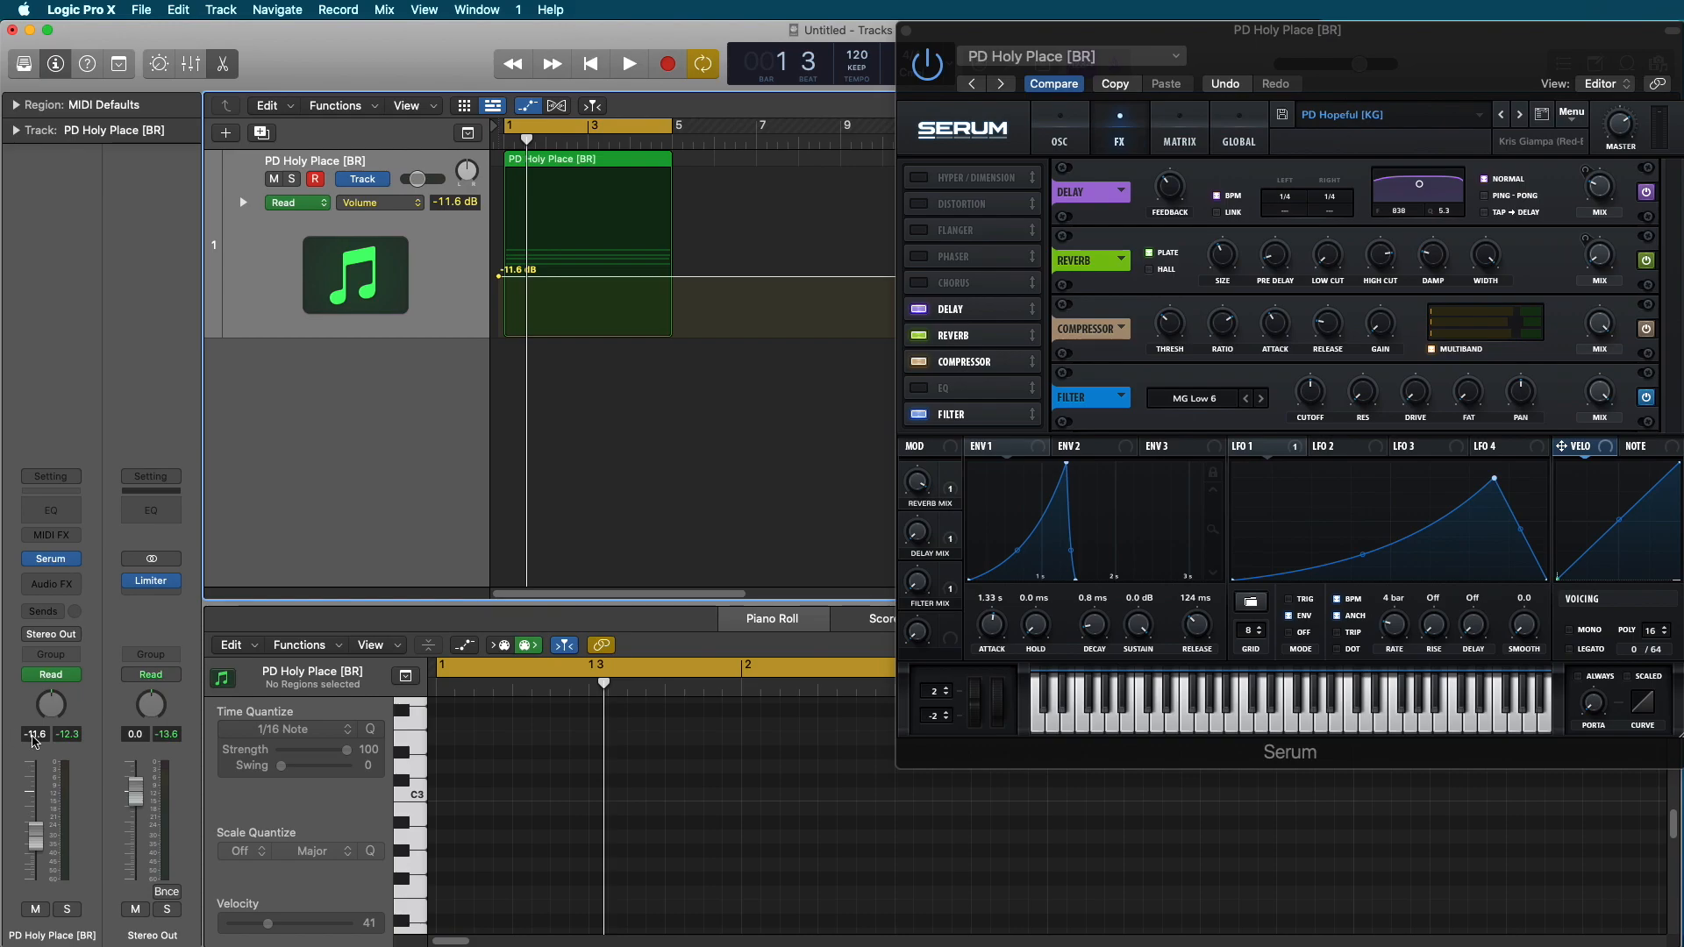
# Add a volume point at the region's end at bar 5 and raise it to -6.6 dB.
pyautogui.click(673, 278)
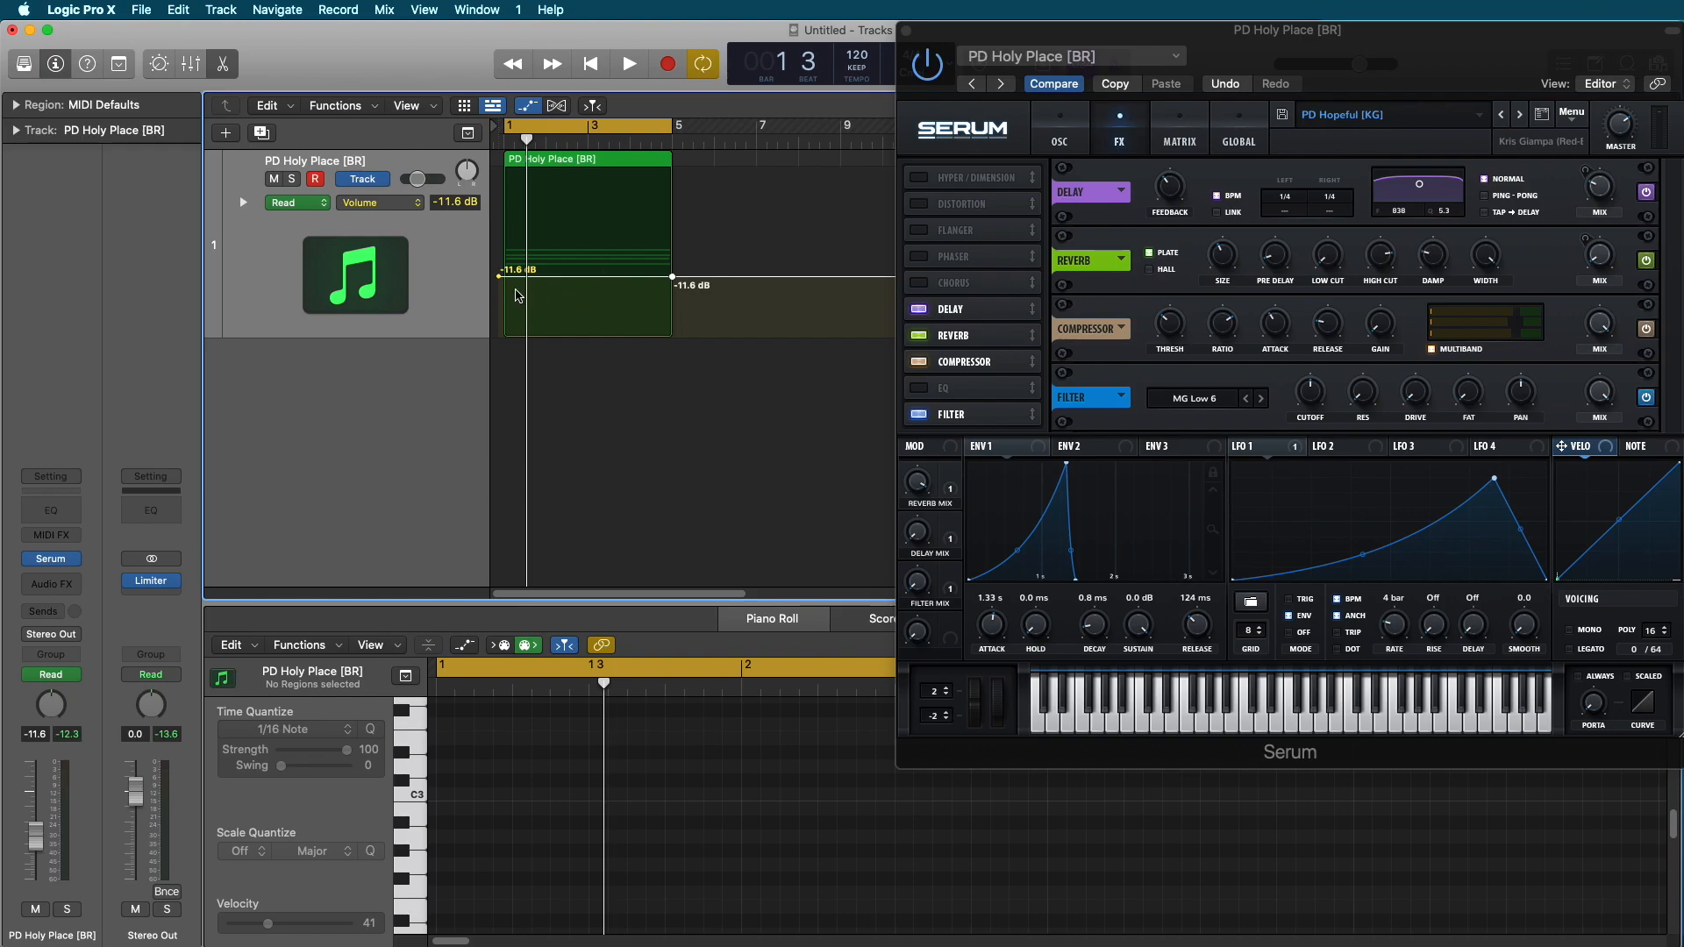
pyautogui.click(628, 277)
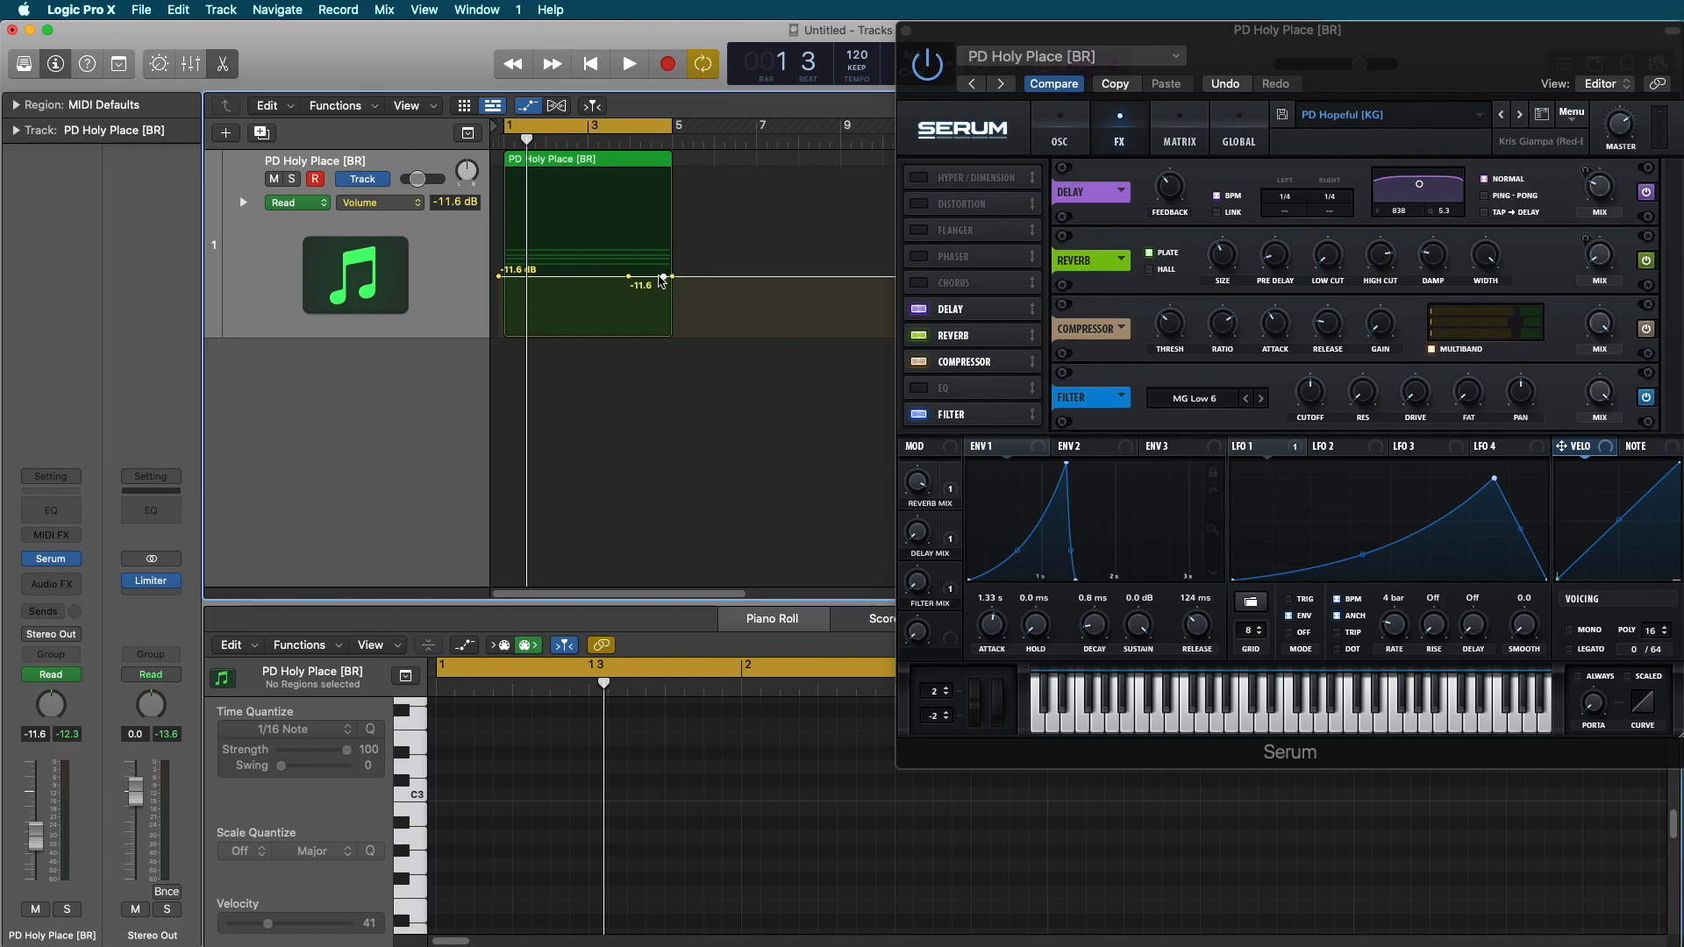
pyautogui.press('super+z')
pyautogui.moveTo(673, 279); pyautogui.dragTo(673, 256)
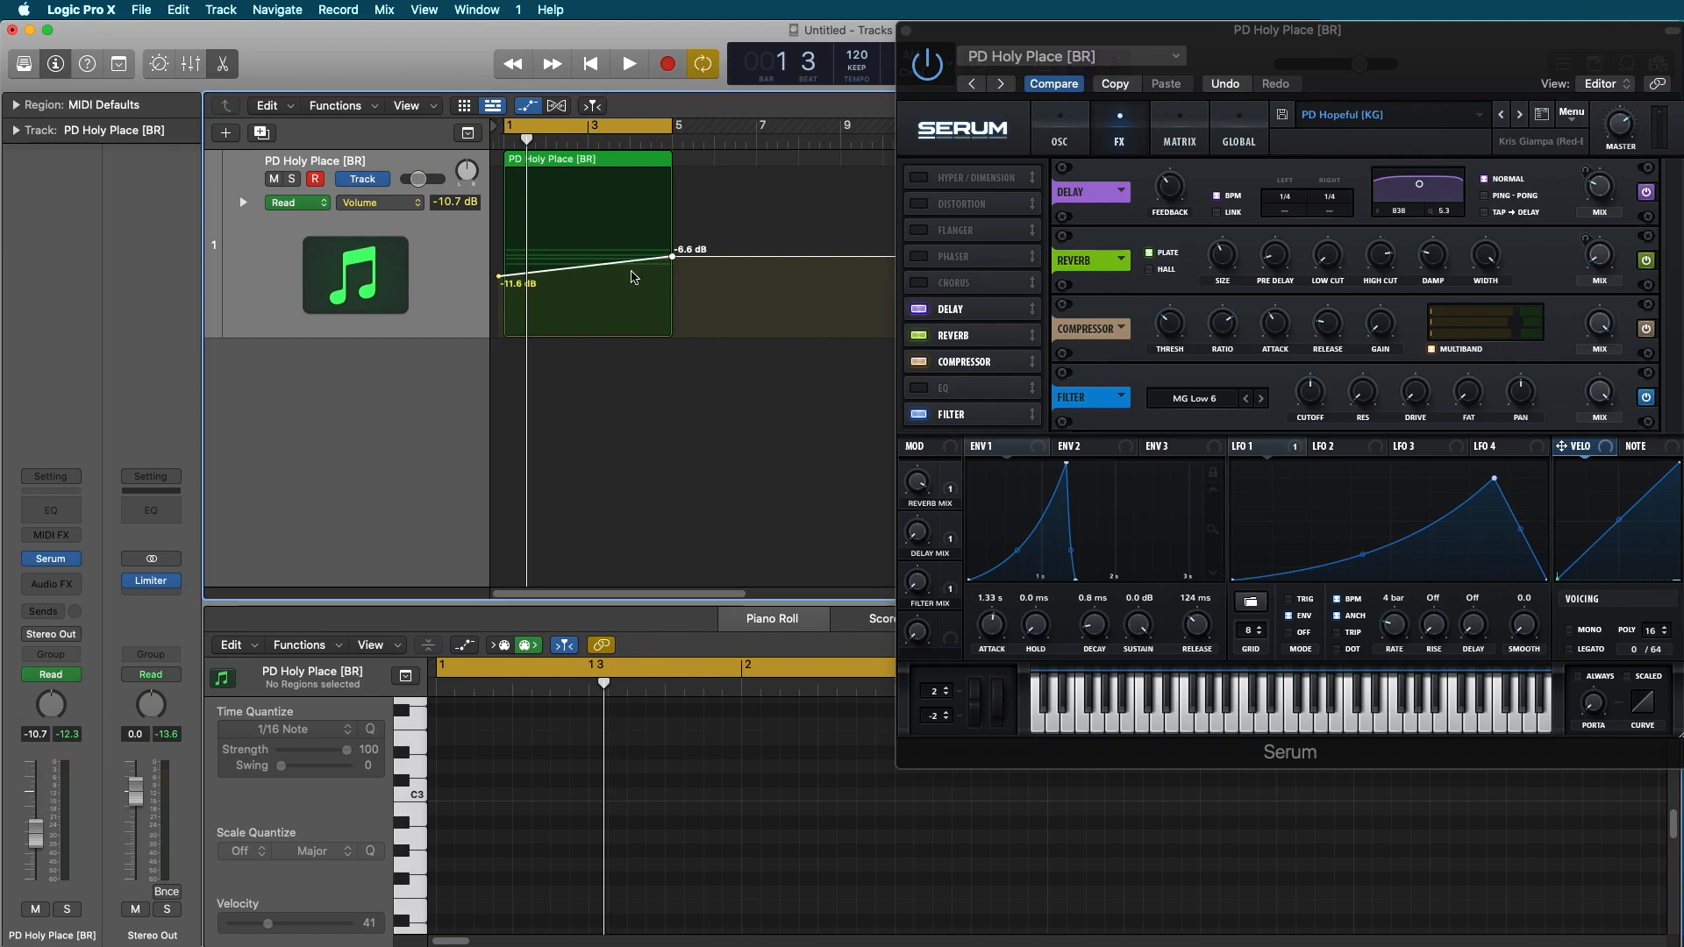
# Play back the rising volume automation, stop, and return the playhead to the beginning.
pyautogui.press('space')
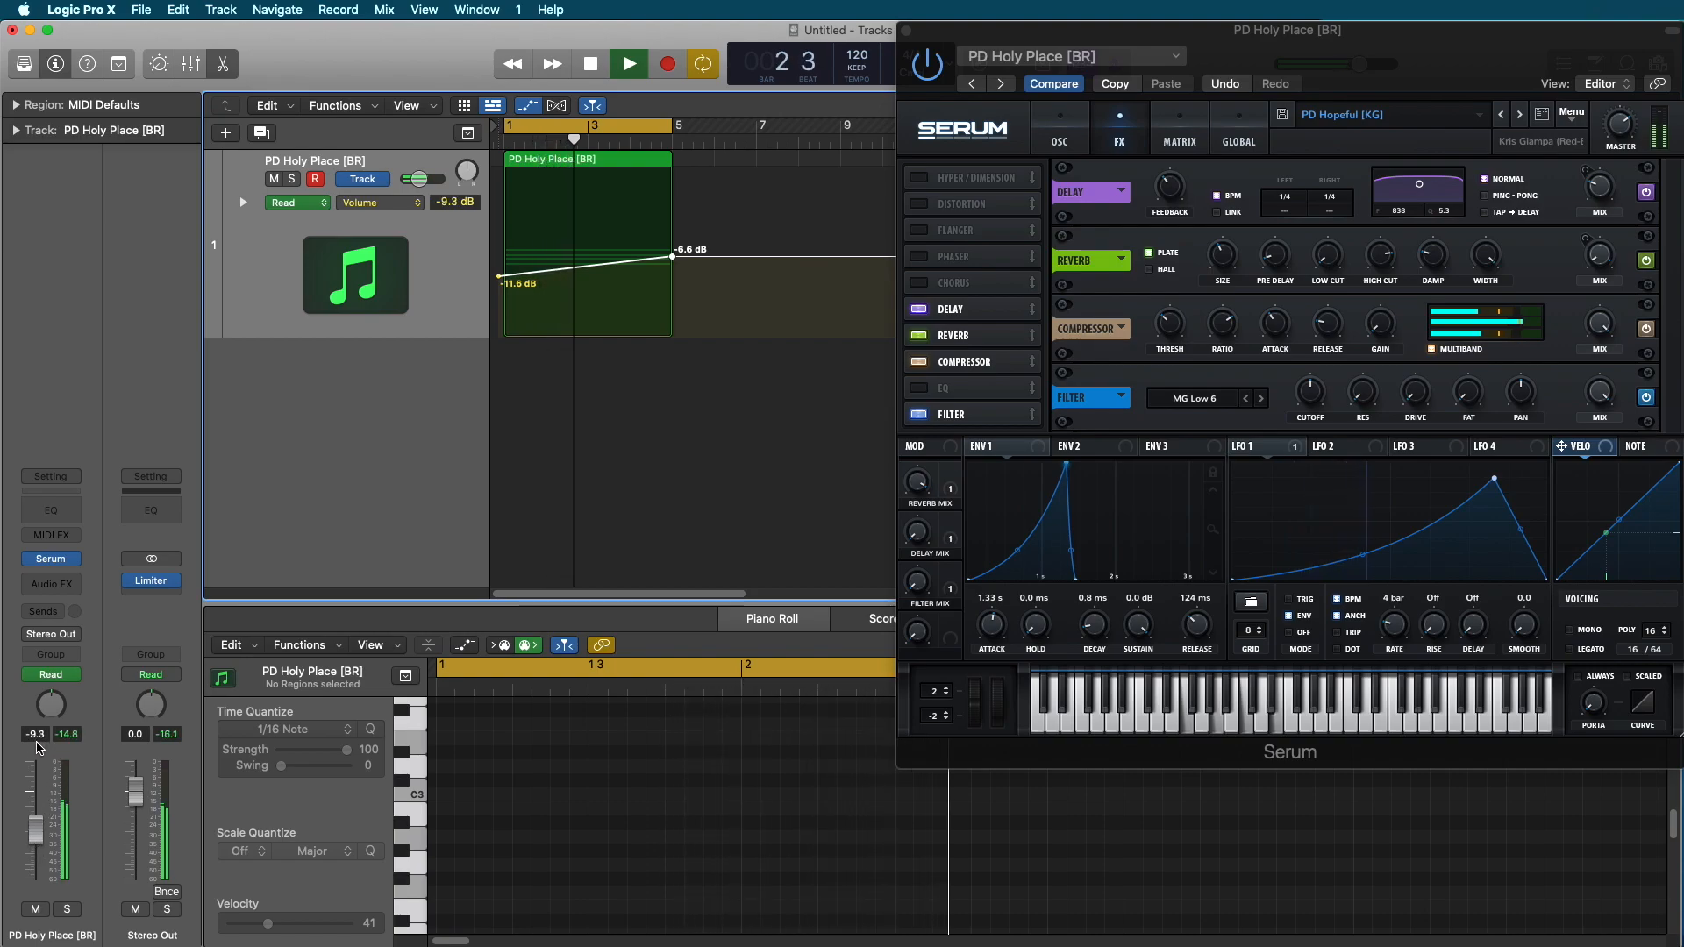
pyautogui.press('space')
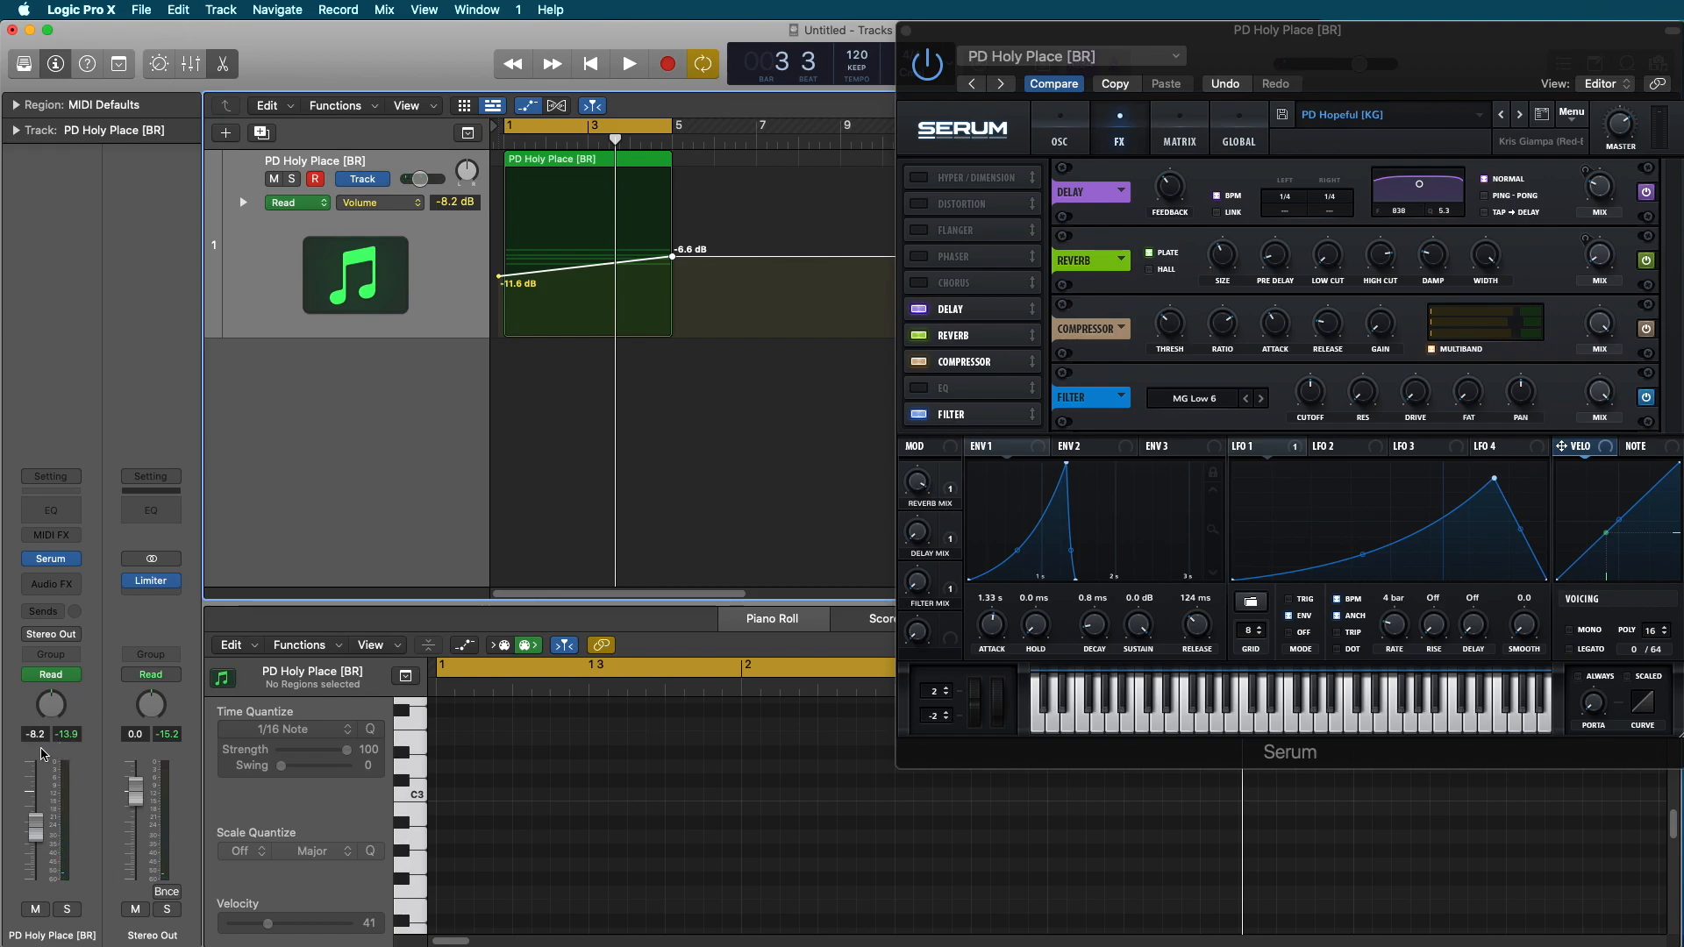
pyautogui.click(590, 64)
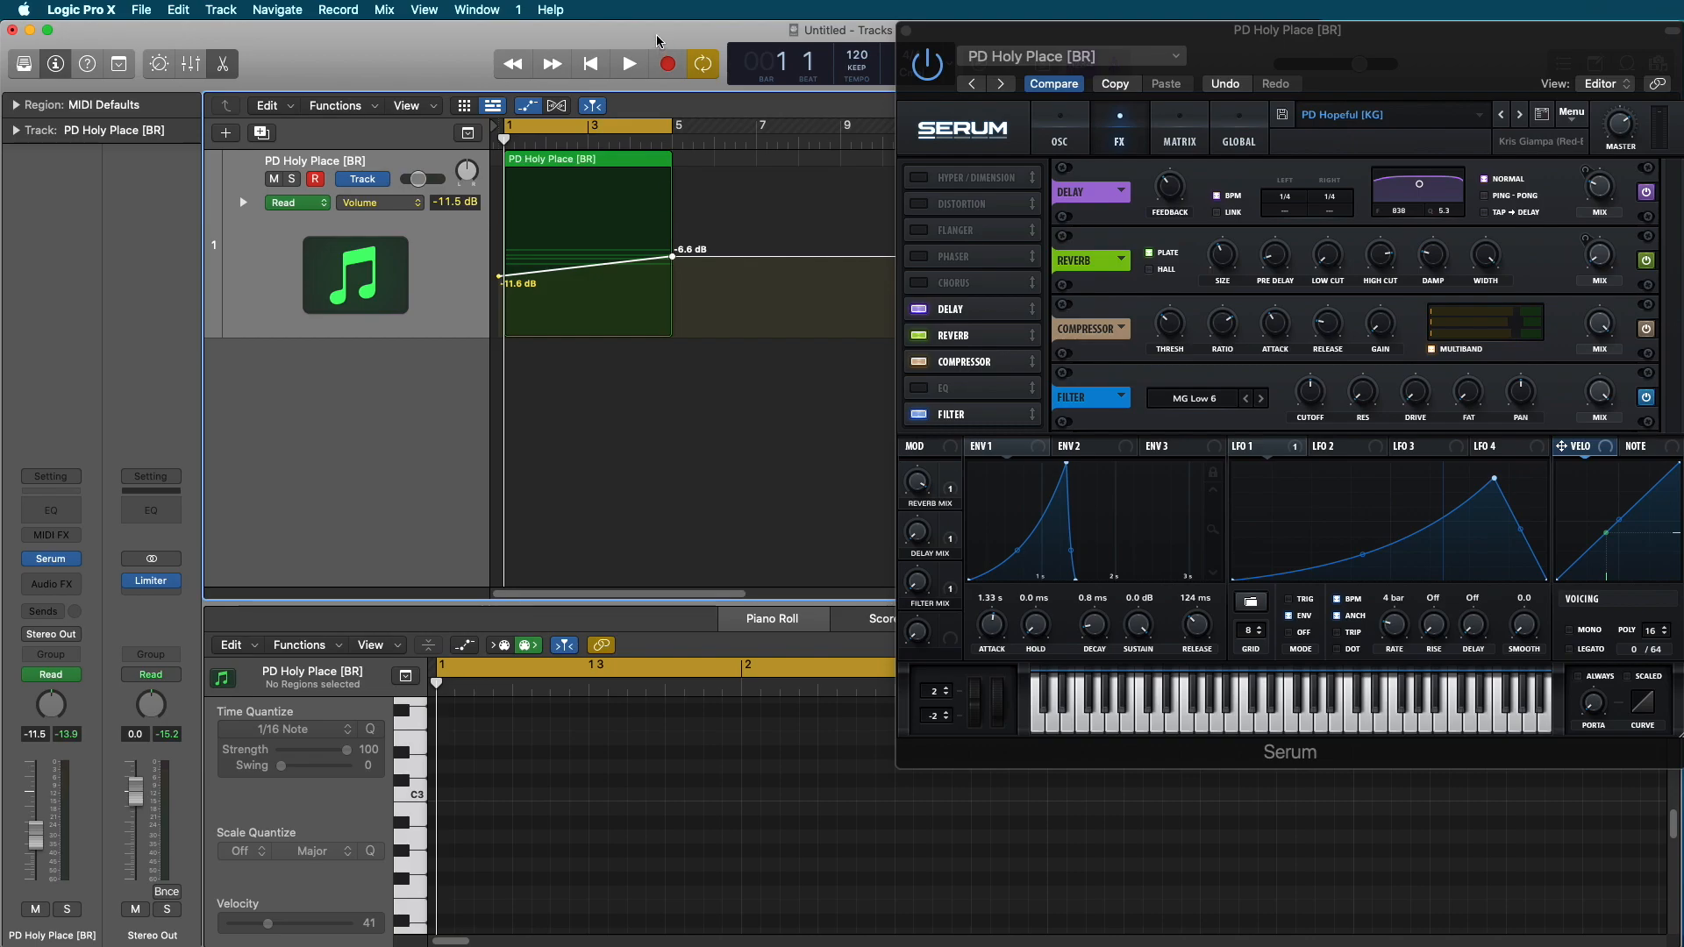
# Close the Serum plug-in window and choose the Automation Curve Tool for the tracks area.
pyautogui.press('t')
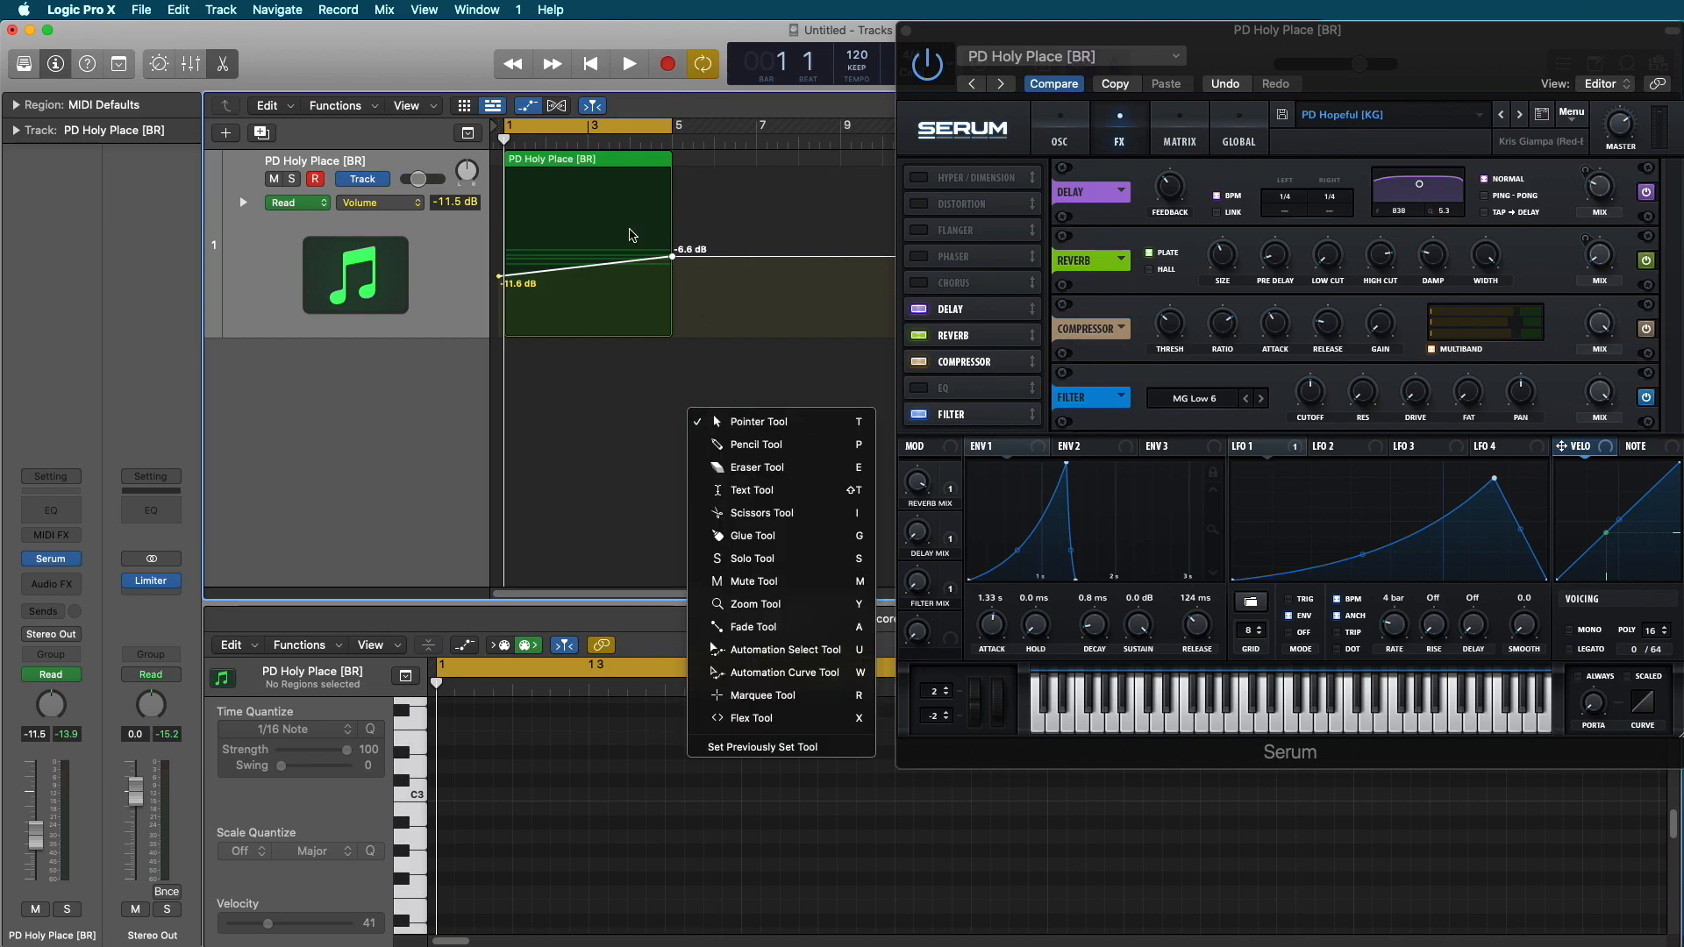
pyautogui.click(907, 34)
pyautogui.click(908, 35)
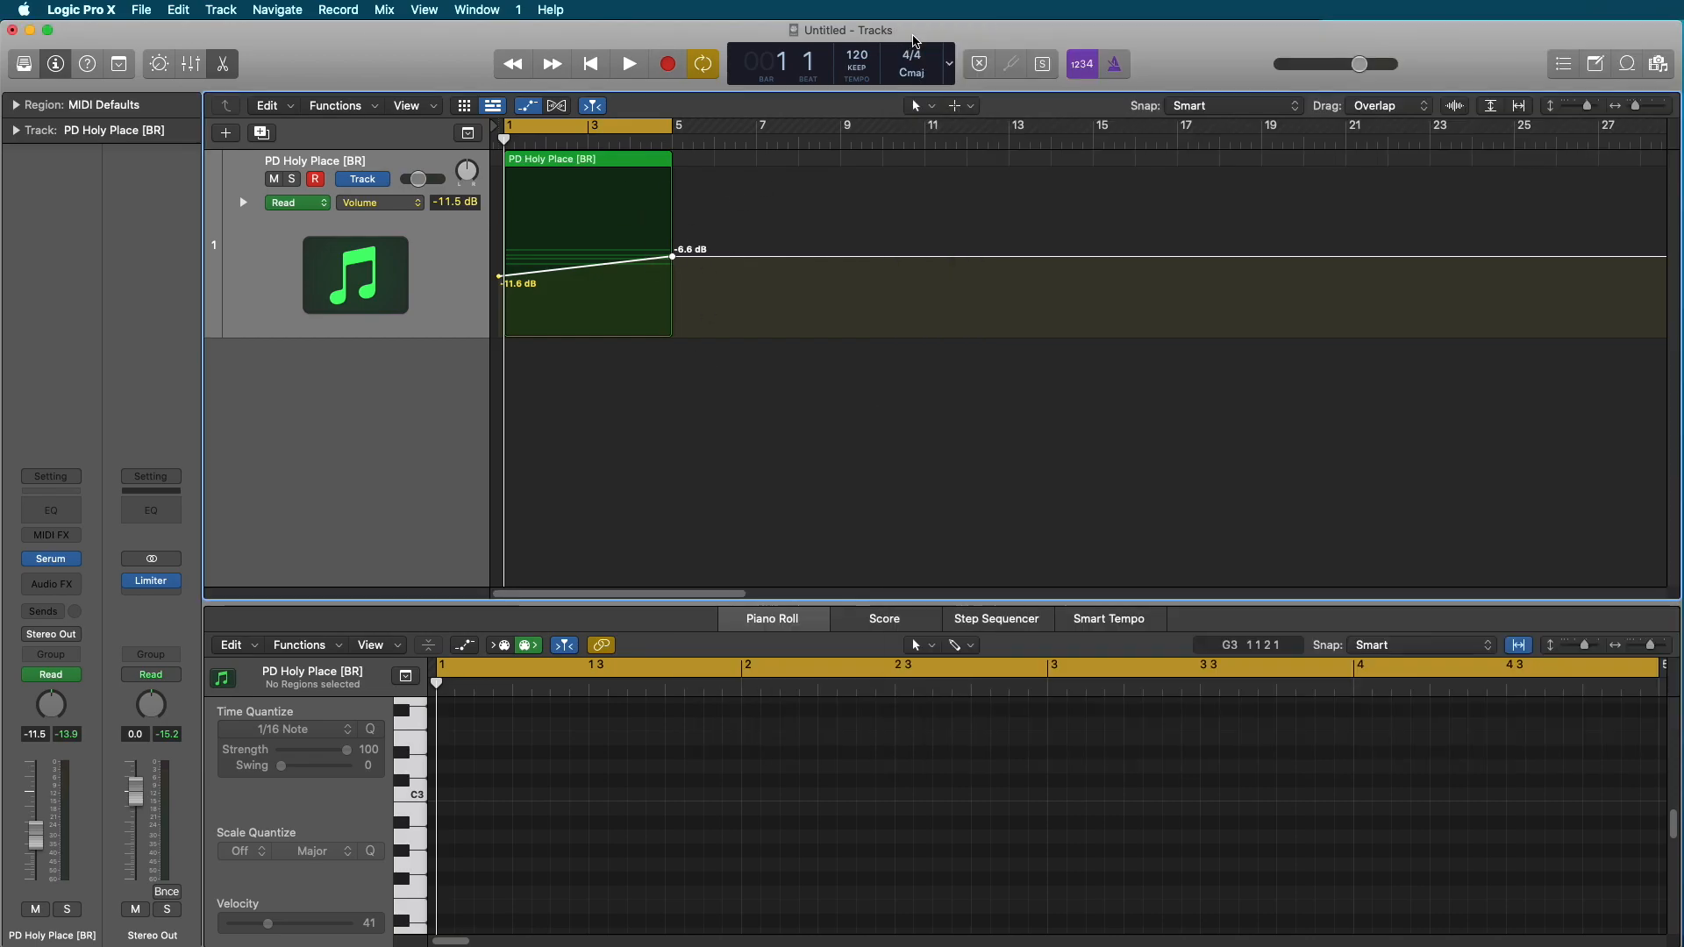
pyautogui.click(928, 105)
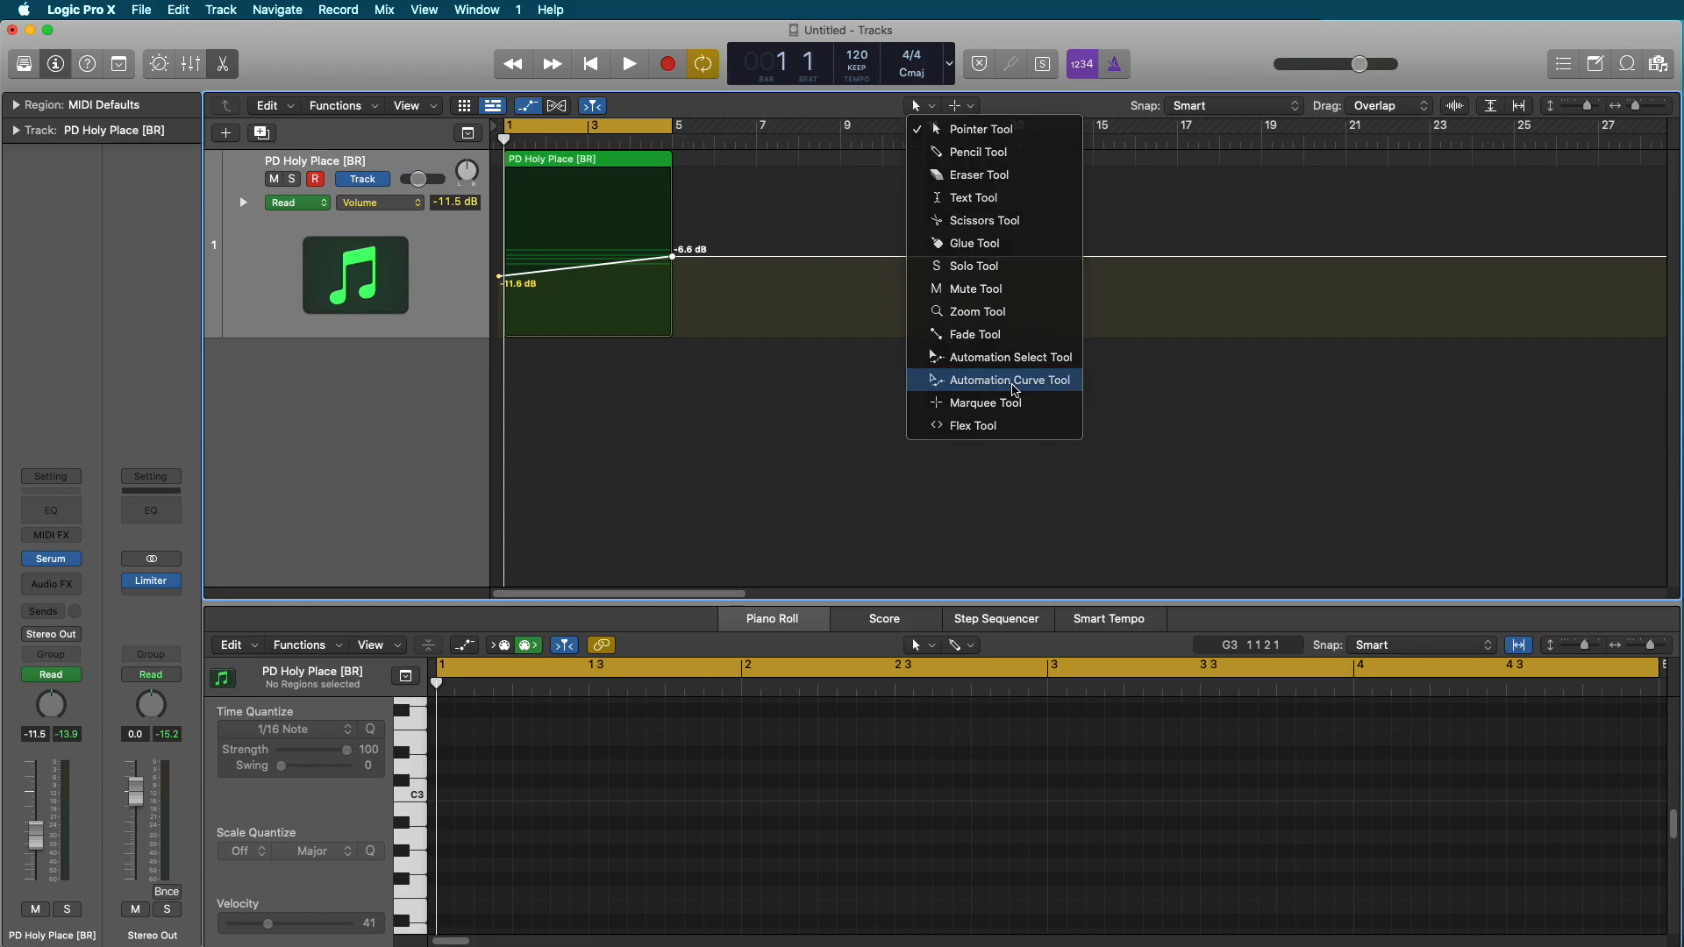
pyautogui.click(1014, 381)
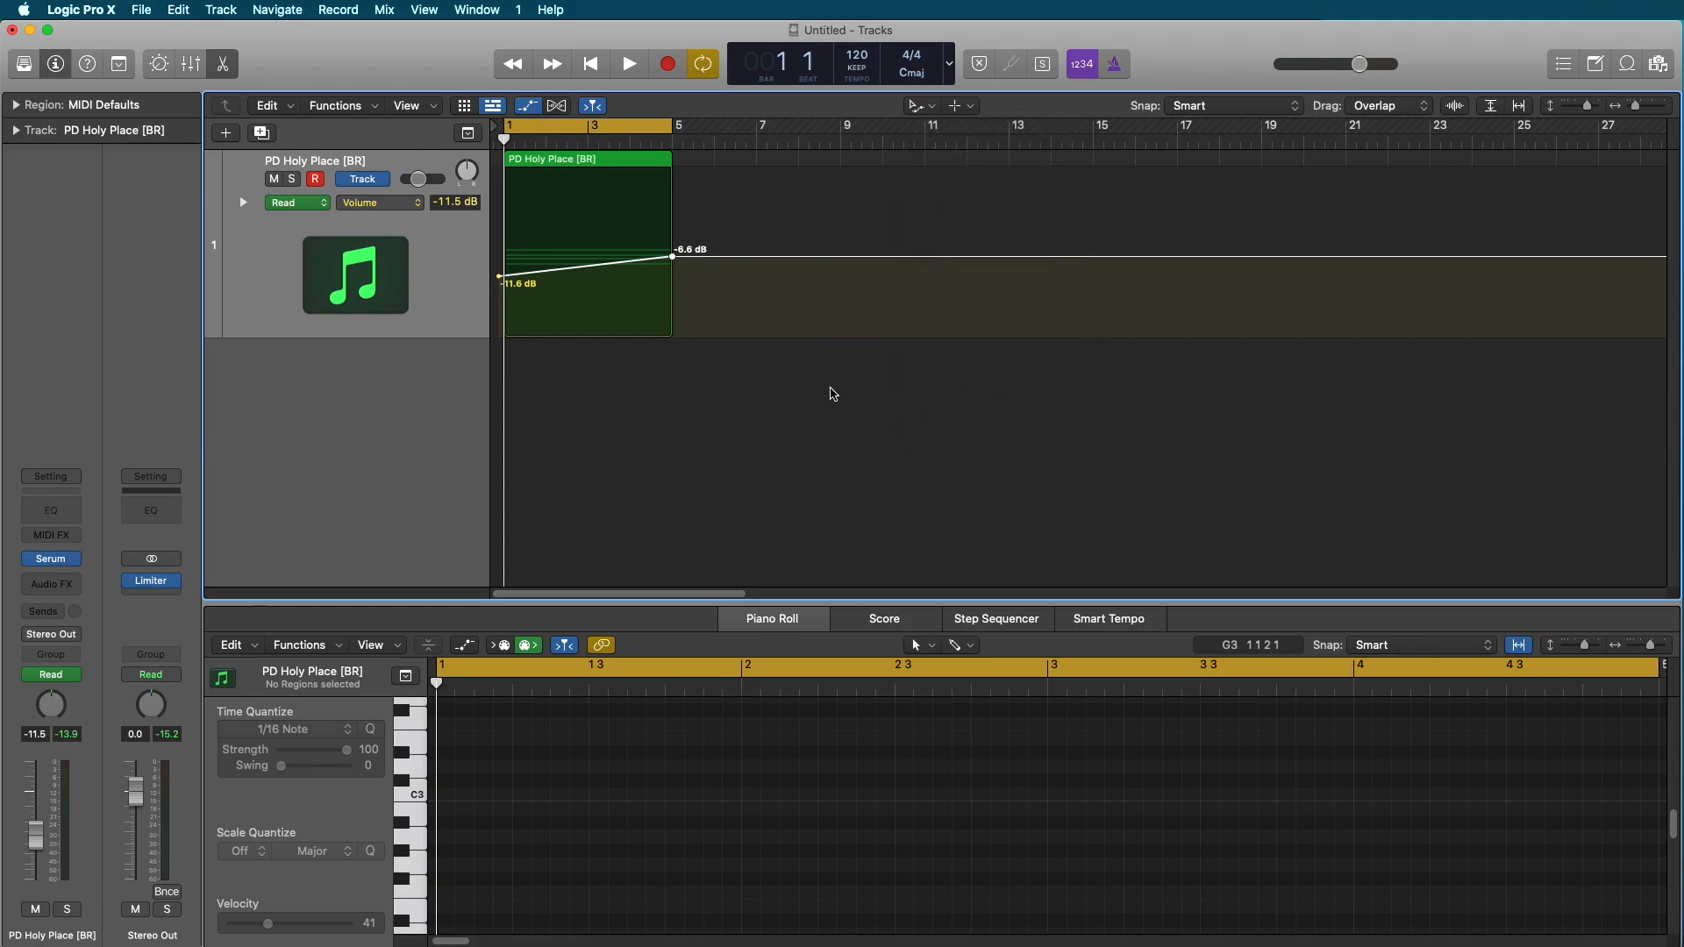
# Reselect the Automation Curve Tool and switch back to the Pointer Tool.
pyautogui.press('t')
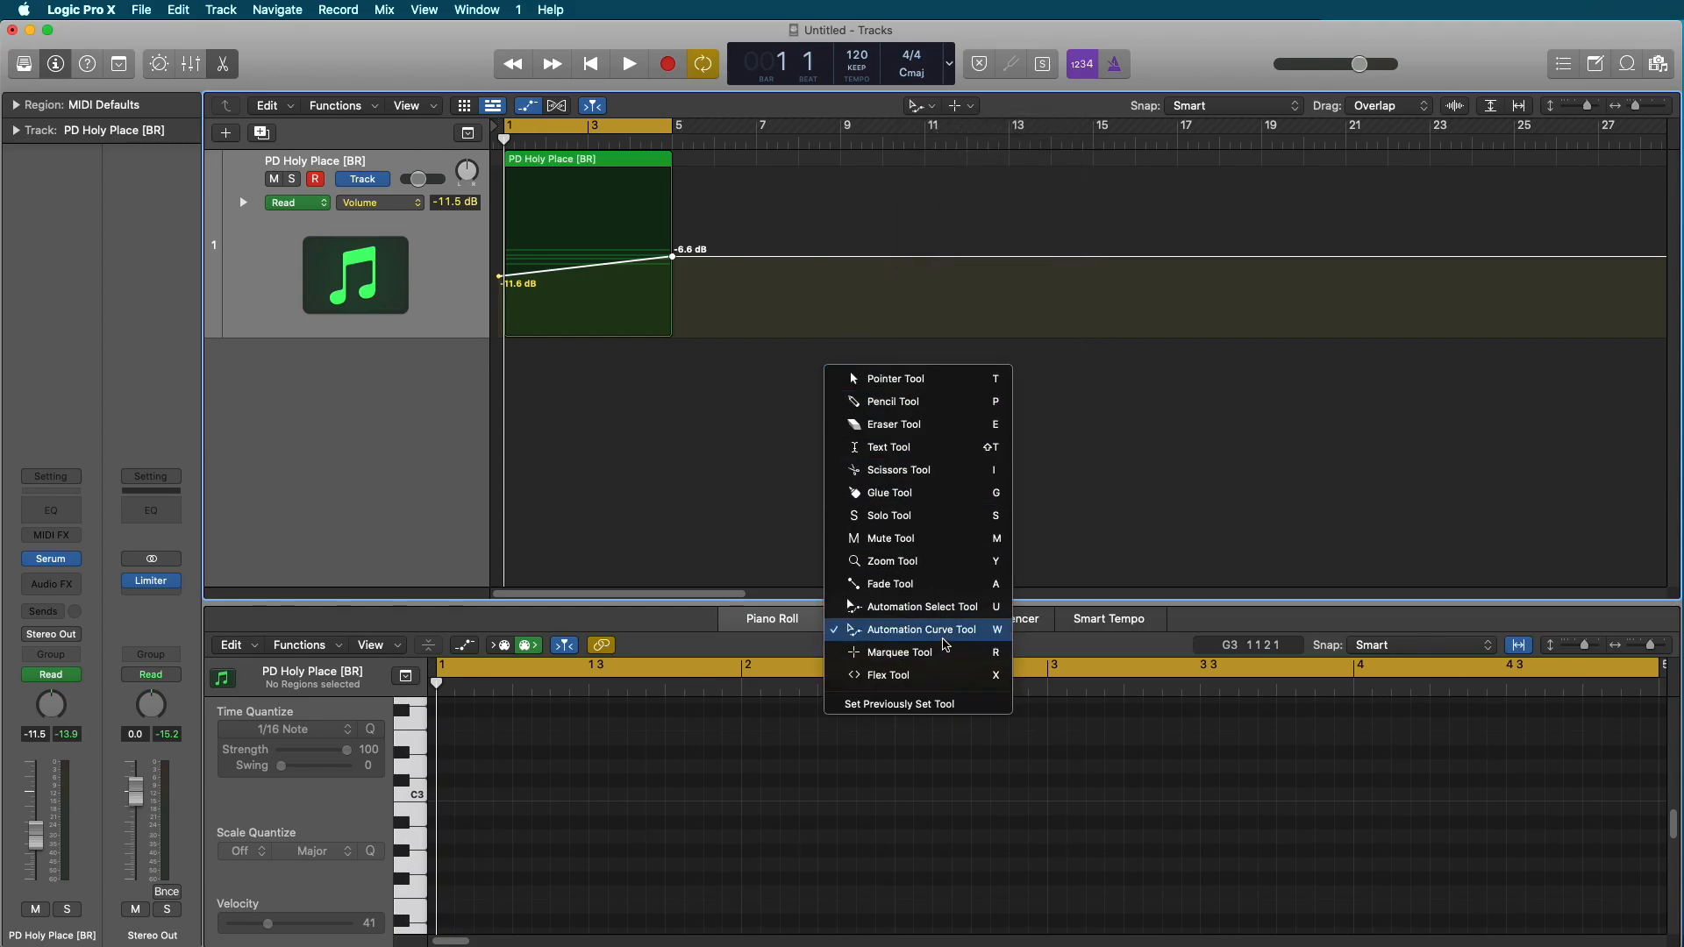
pyautogui.click(947, 646)
pyautogui.press('t')
pyautogui.press('t')
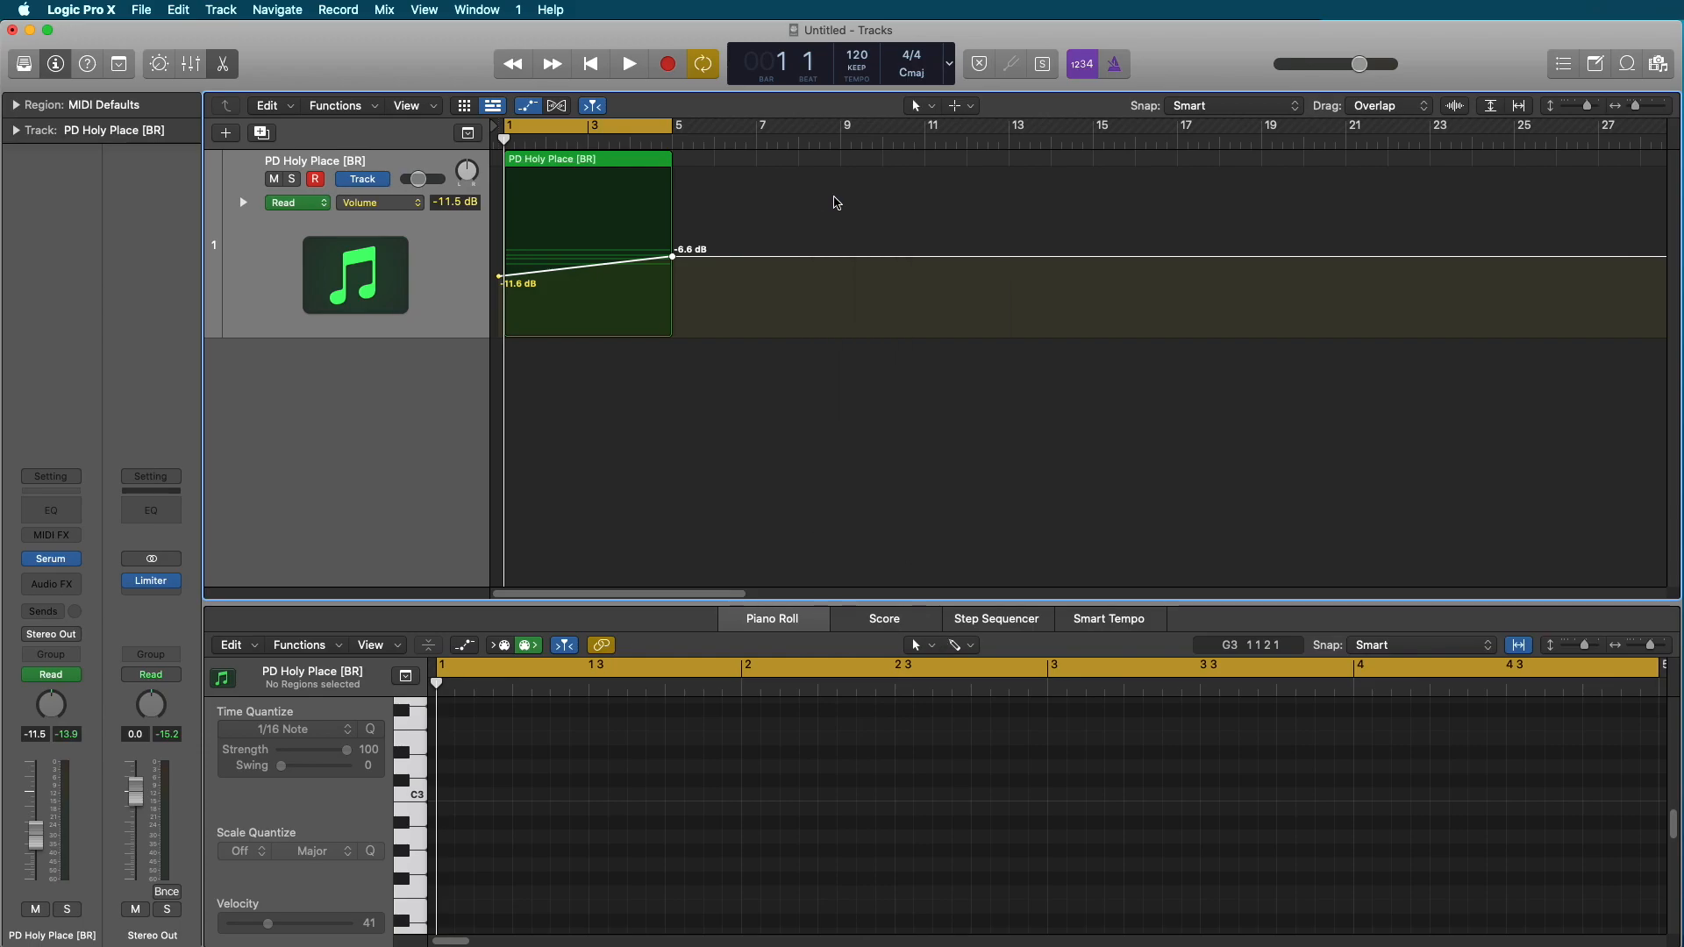
pyautogui.click(925, 98)
pyautogui.click(925, 99)
# Bend the volume ramp between bars 1 and 5 into an S-shaped curve with the Automation Curve Tool.
pyautogui.press('t')
pyautogui.press('w')
pyautogui.moveTo(604, 268); pyautogui.dragTo(636, 365)
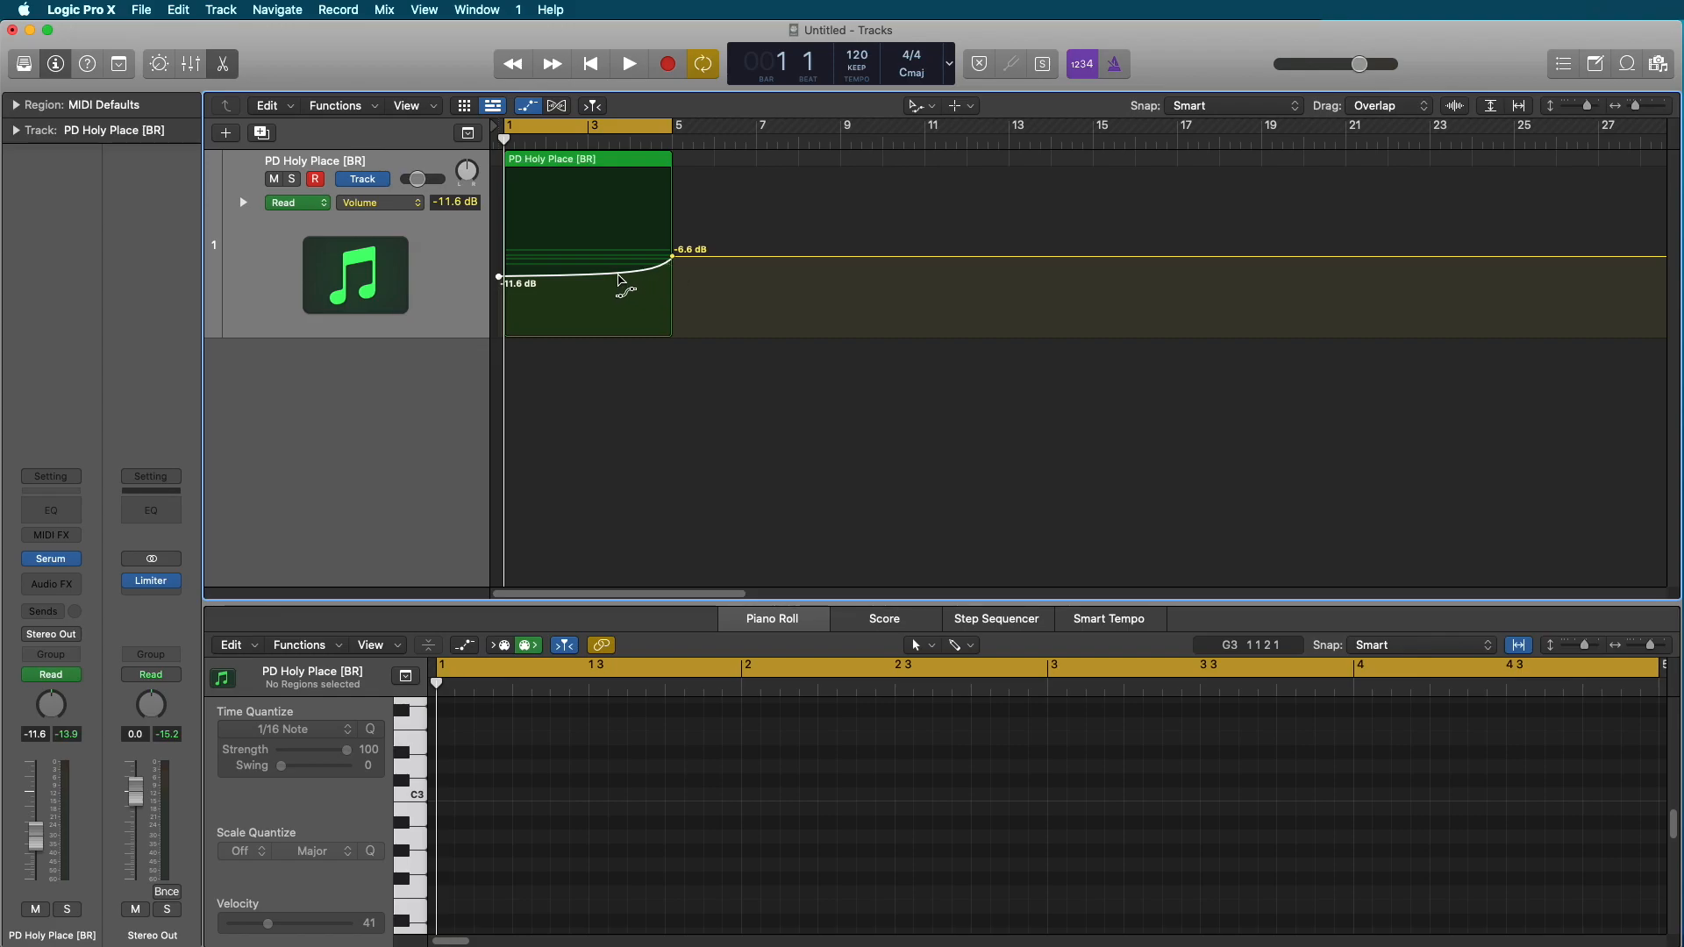
pyautogui.moveTo(630, 272); pyautogui.dragTo(559, 280)
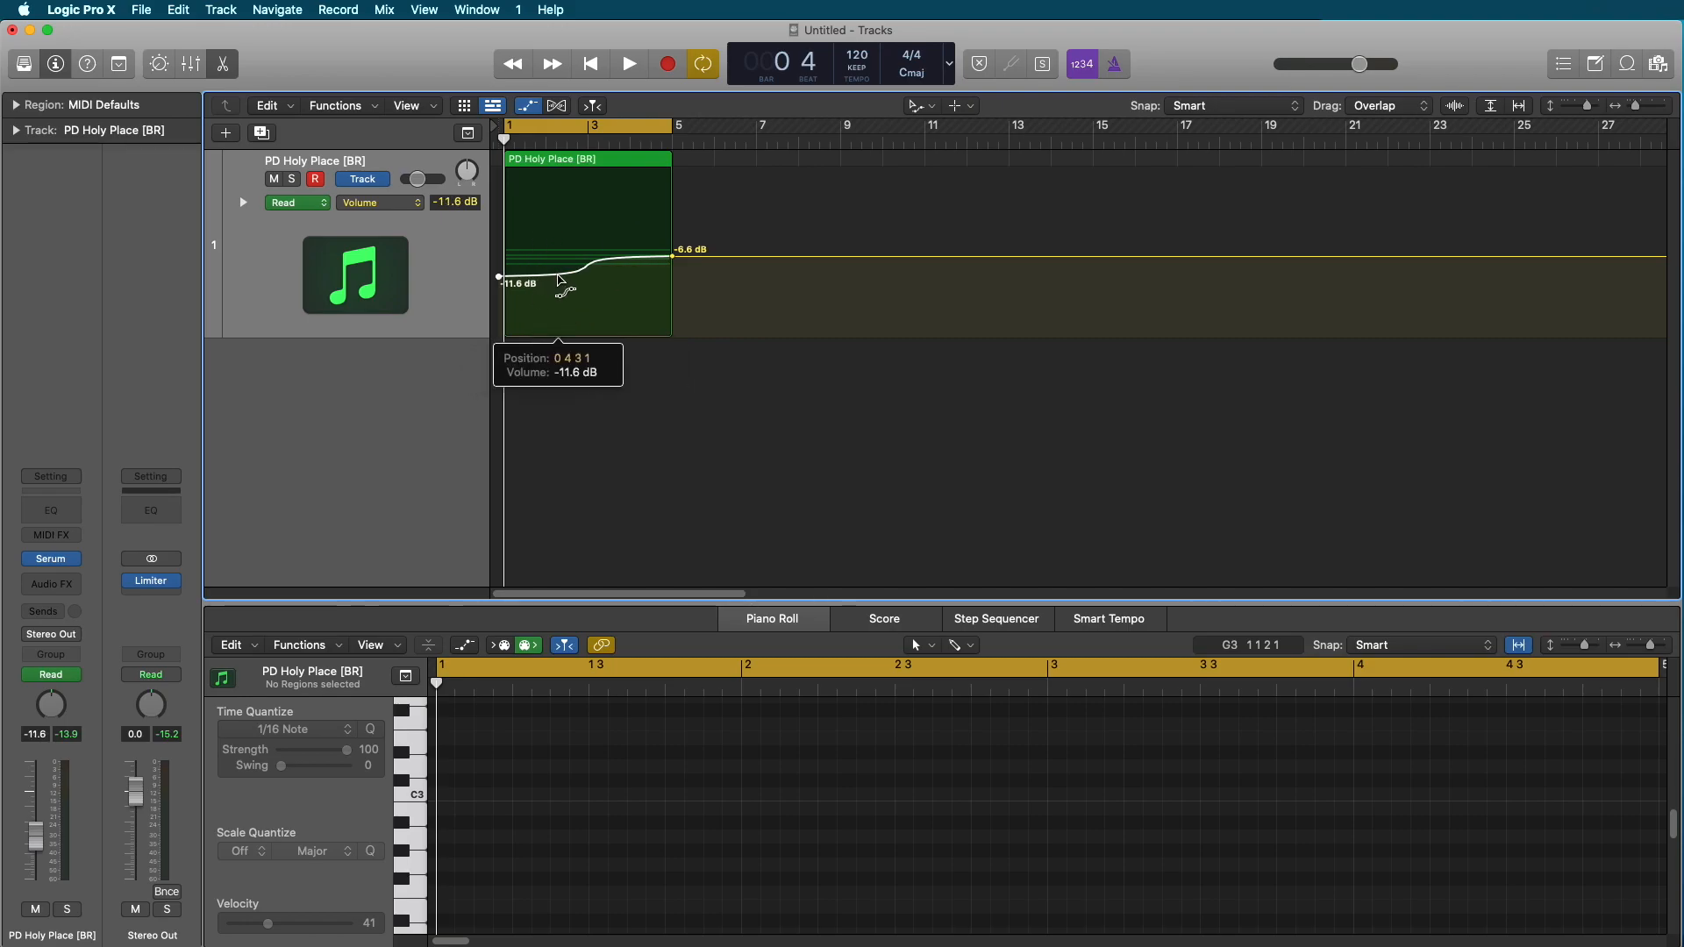
# Add three volume points along the curve within the region at about -10.5, -9.4 and -8.1 dB.
pyautogui.click(535, 272)
pyautogui.click(571, 268)
pyautogui.click(615, 263)
# Curve the segments between the new volume points with the Automation Curve Tool and play back the result.
pyautogui.press('t')
pyautogui.press('w')
pyautogui.moveTo(554, 271); pyautogui.dragTo(590, 211)
pyautogui.moveTo(646, 260); pyautogui.dragTo(668, 313)
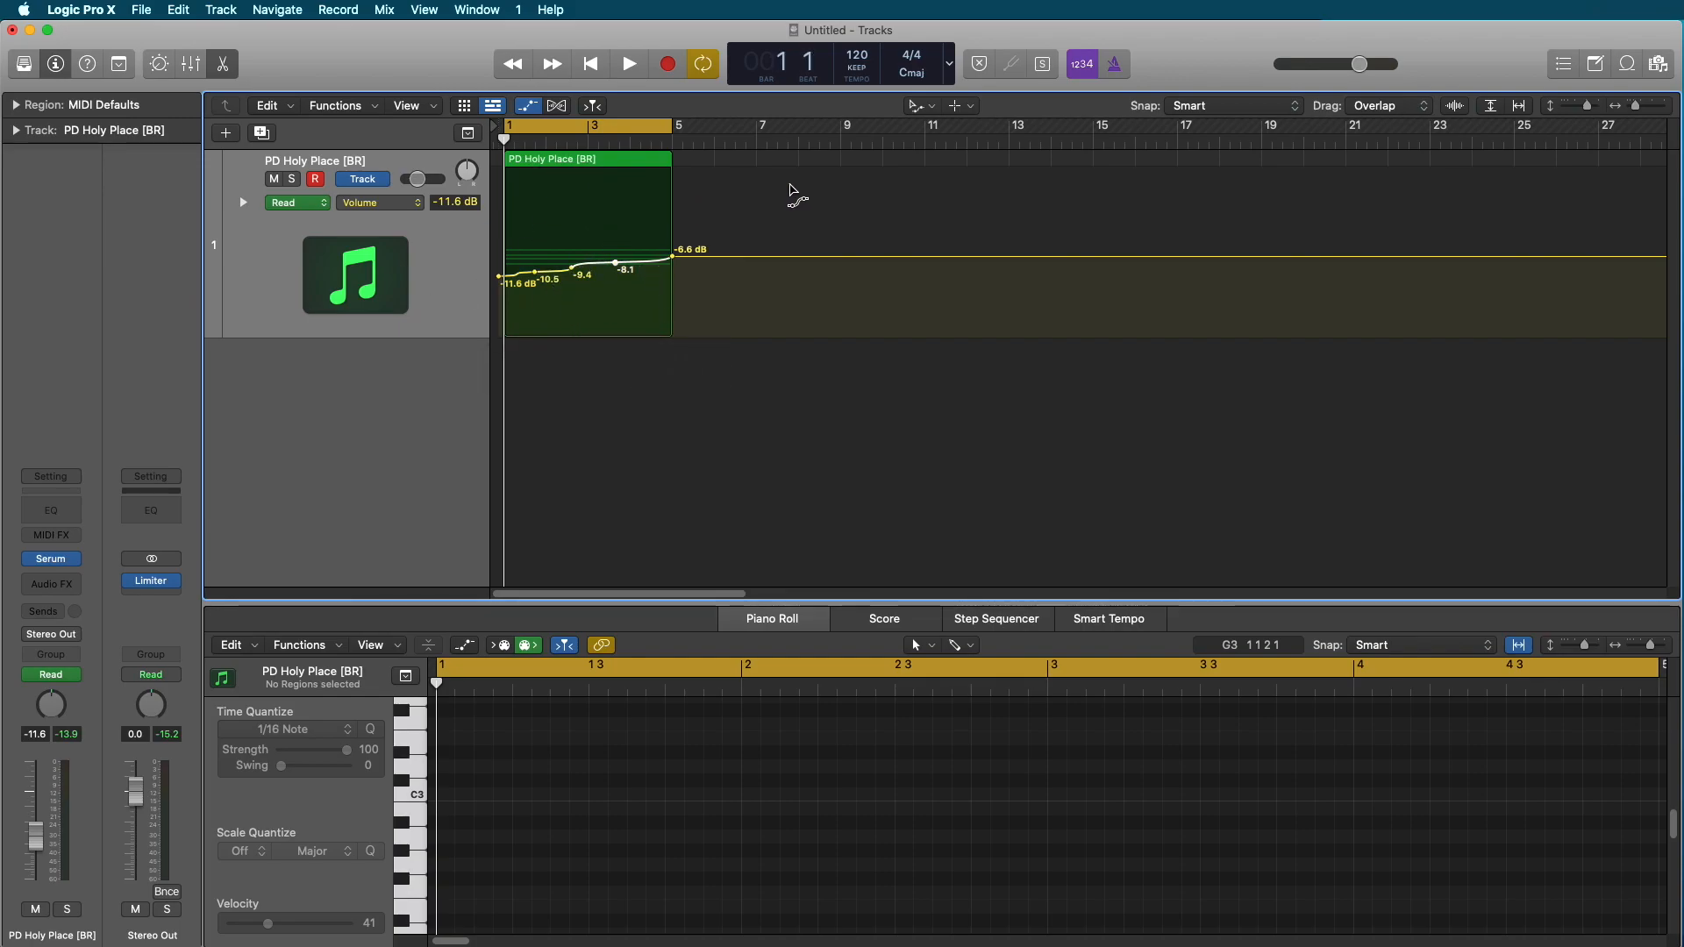
pyautogui.press('space')
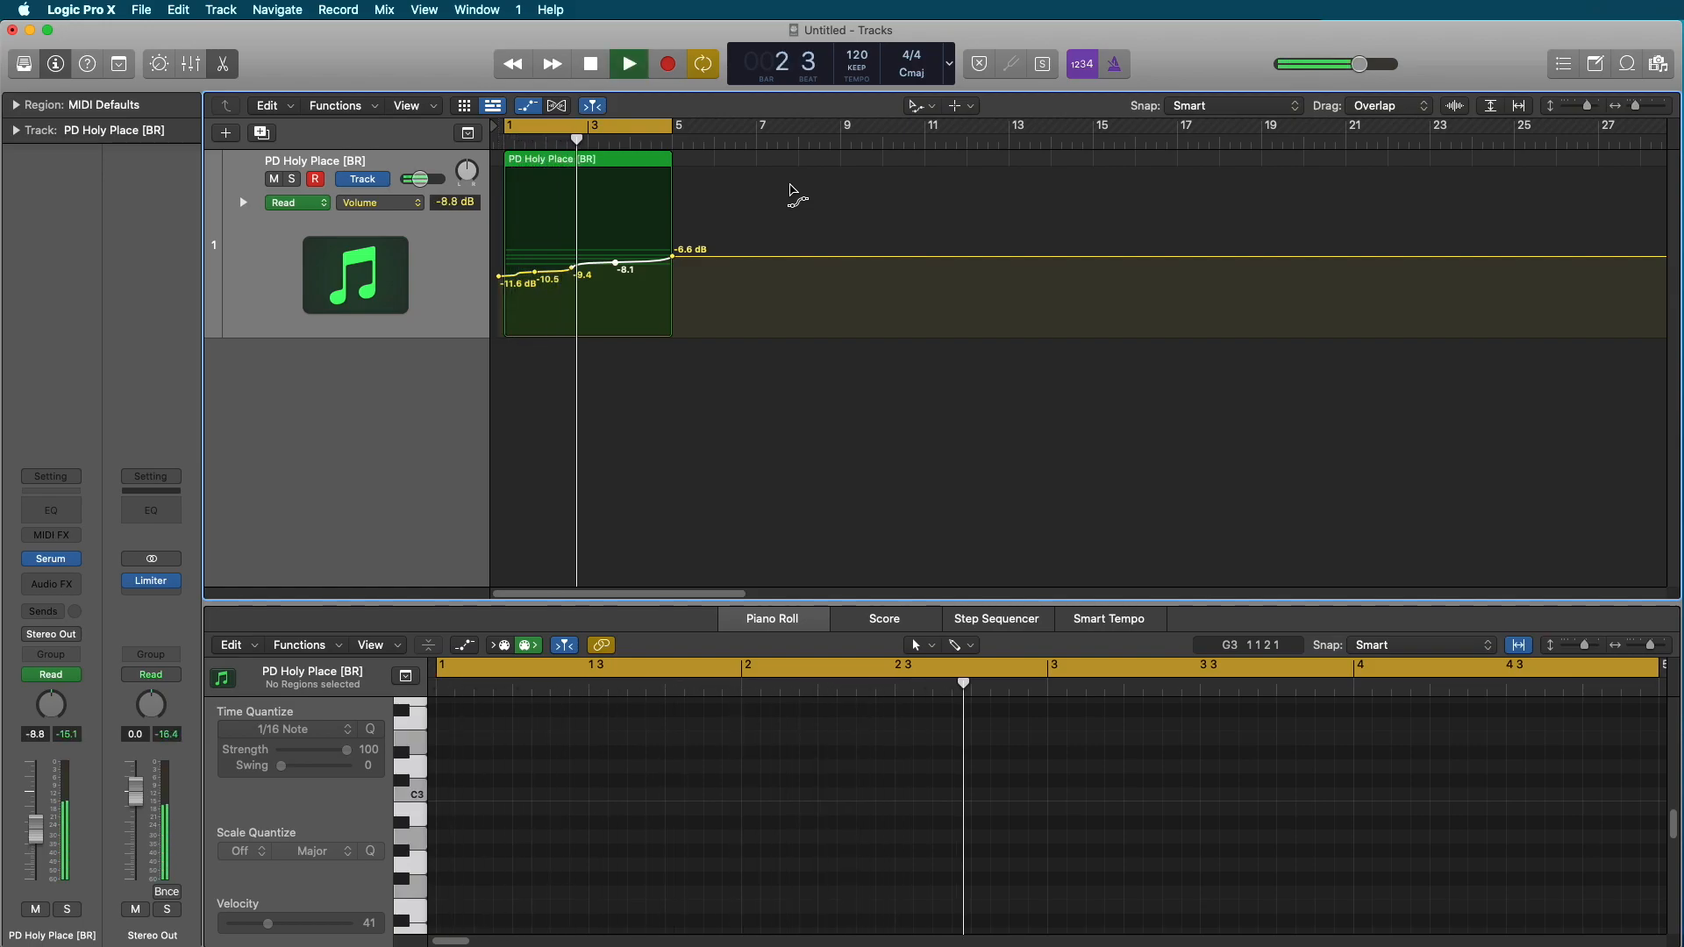
pyautogui.press('space')
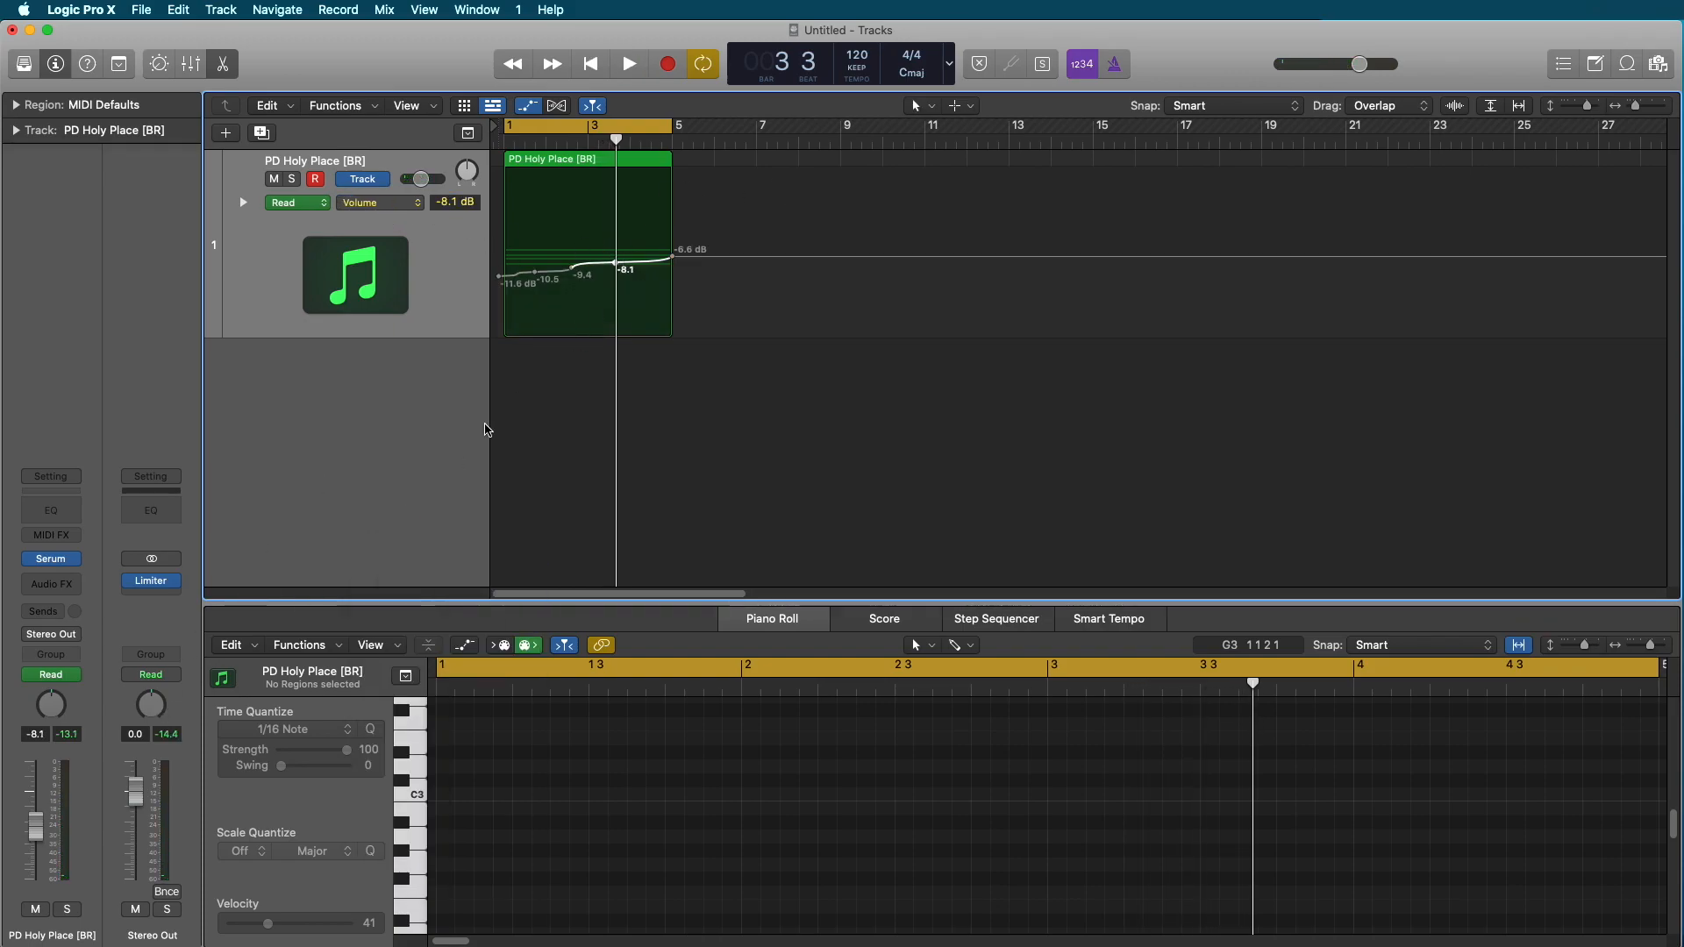
# Reopen the Serum window, switch the track's automation parameter to Mute and create a Mute automation line.
pyautogui.click(51, 559)
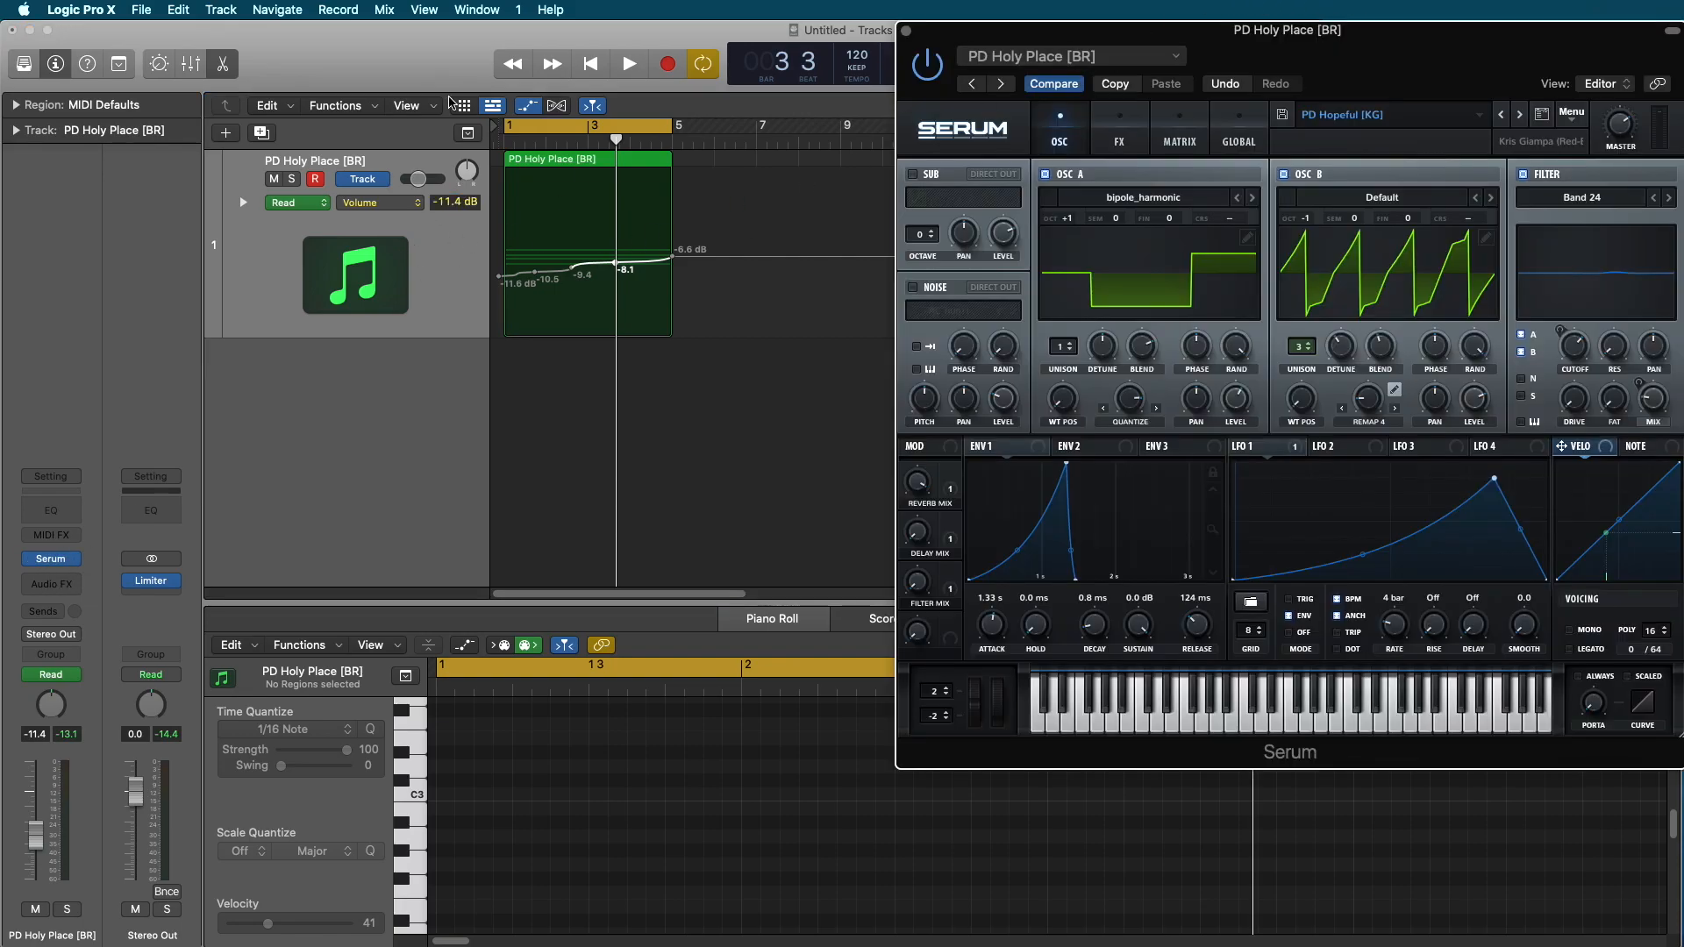
pyautogui.click(381, 202)
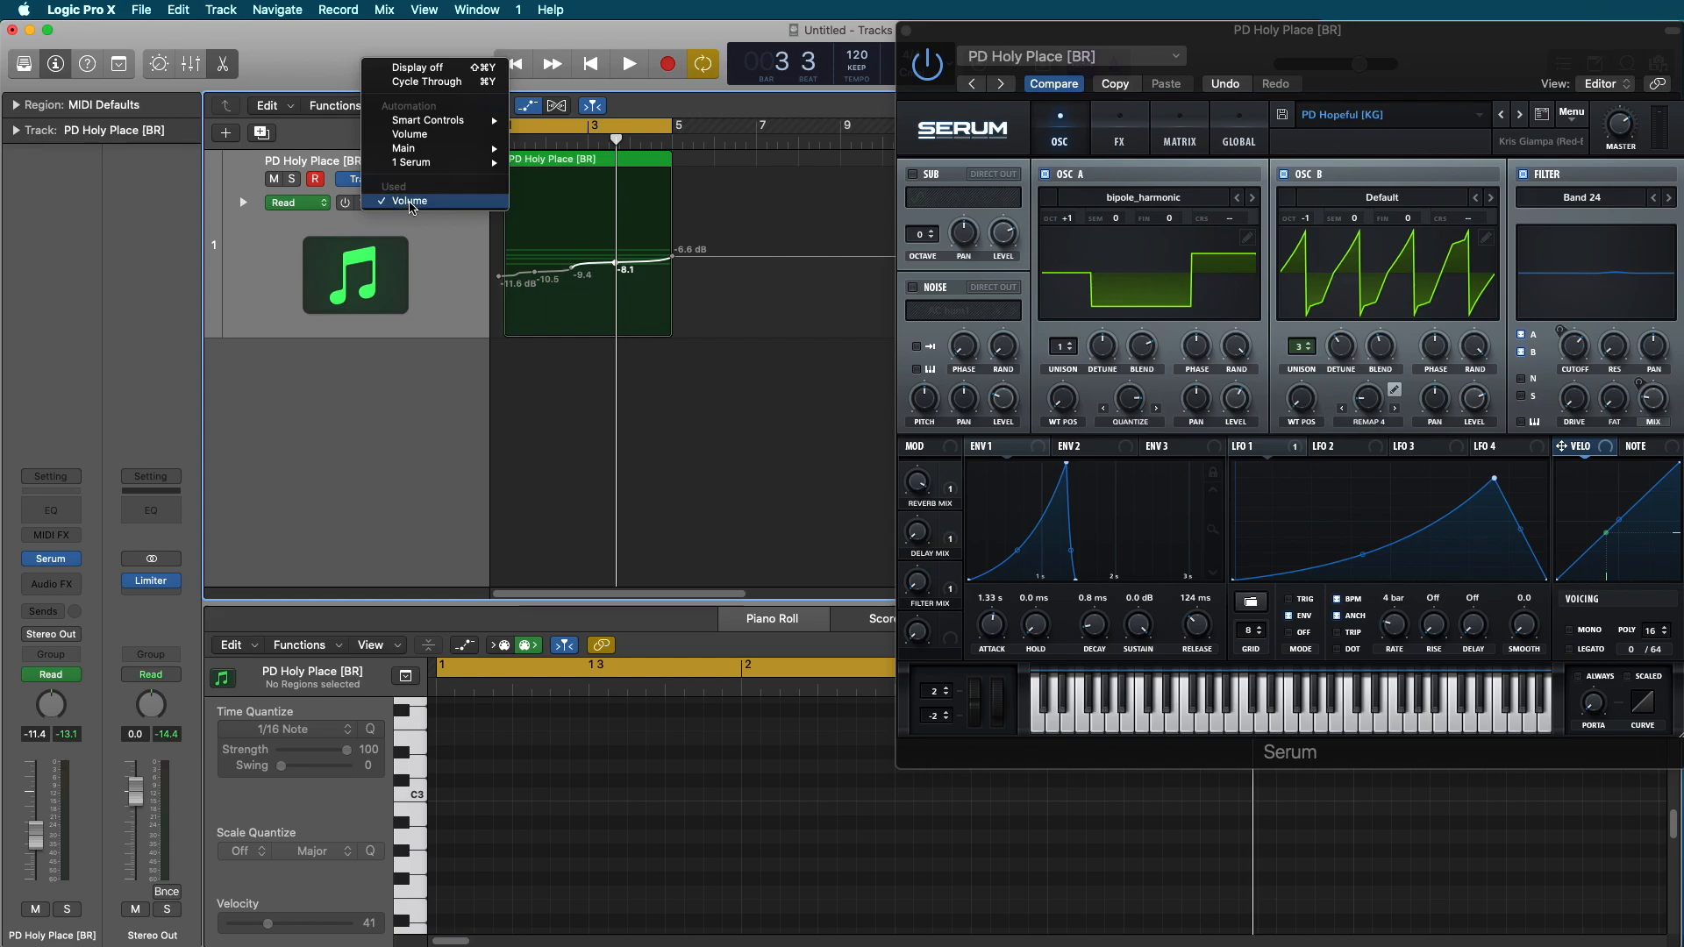
pyautogui.moveTo(434, 124)
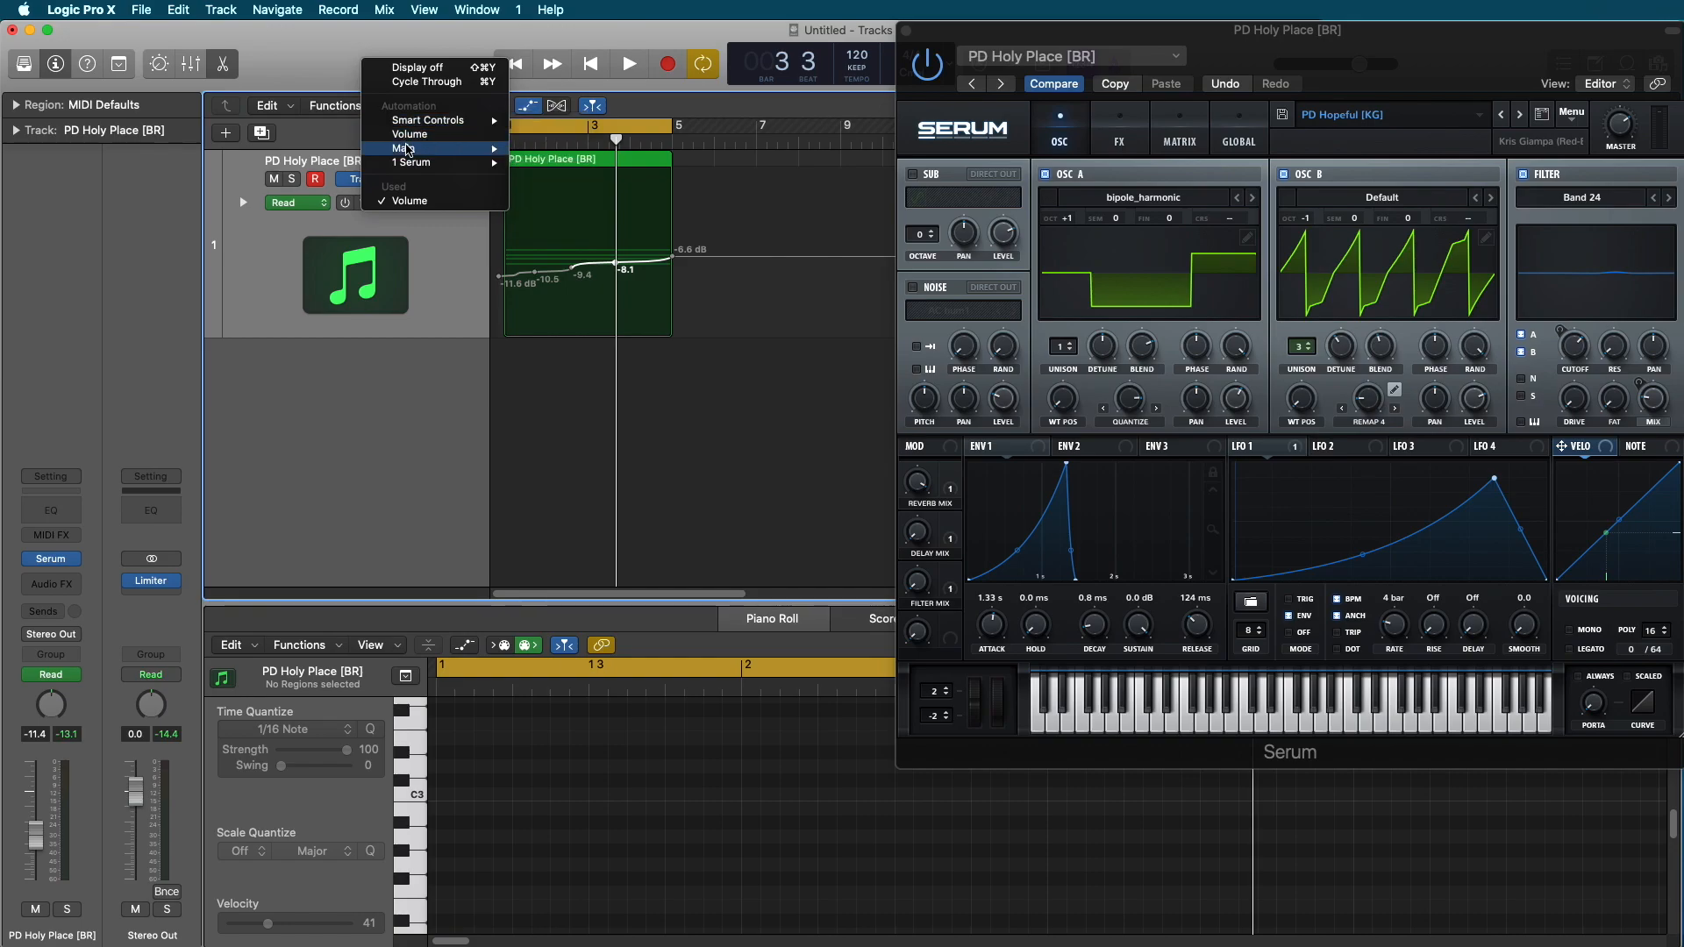
pyautogui.moveTo(408, 150)
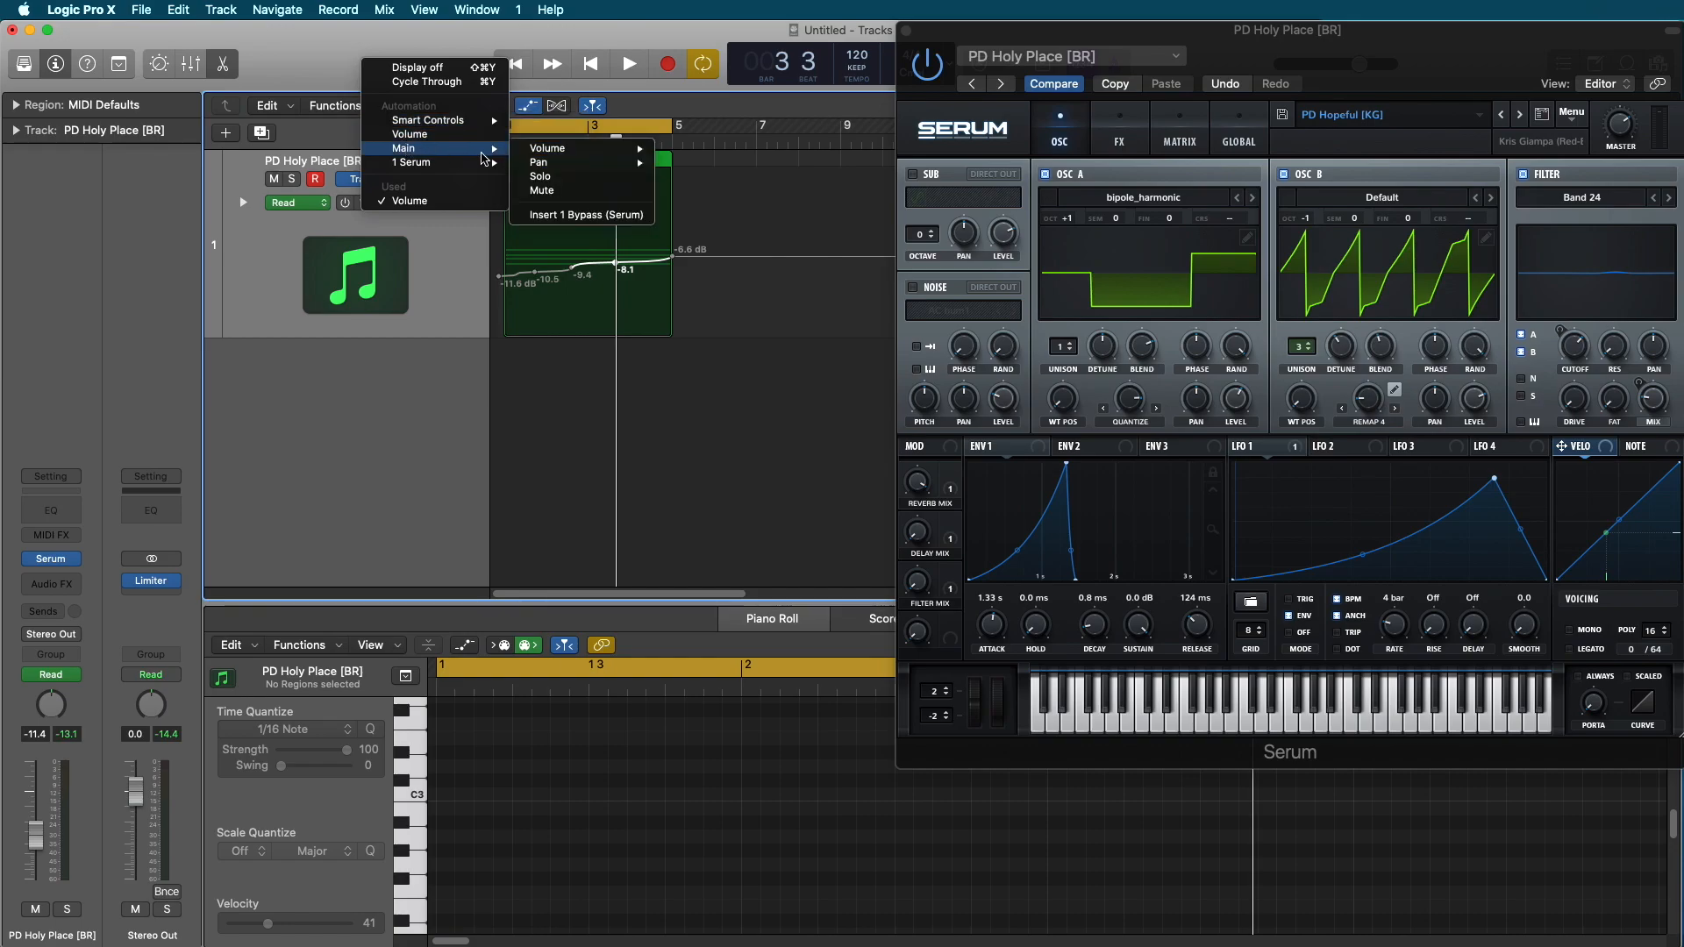
pyautogui.moveTo(548, 154)
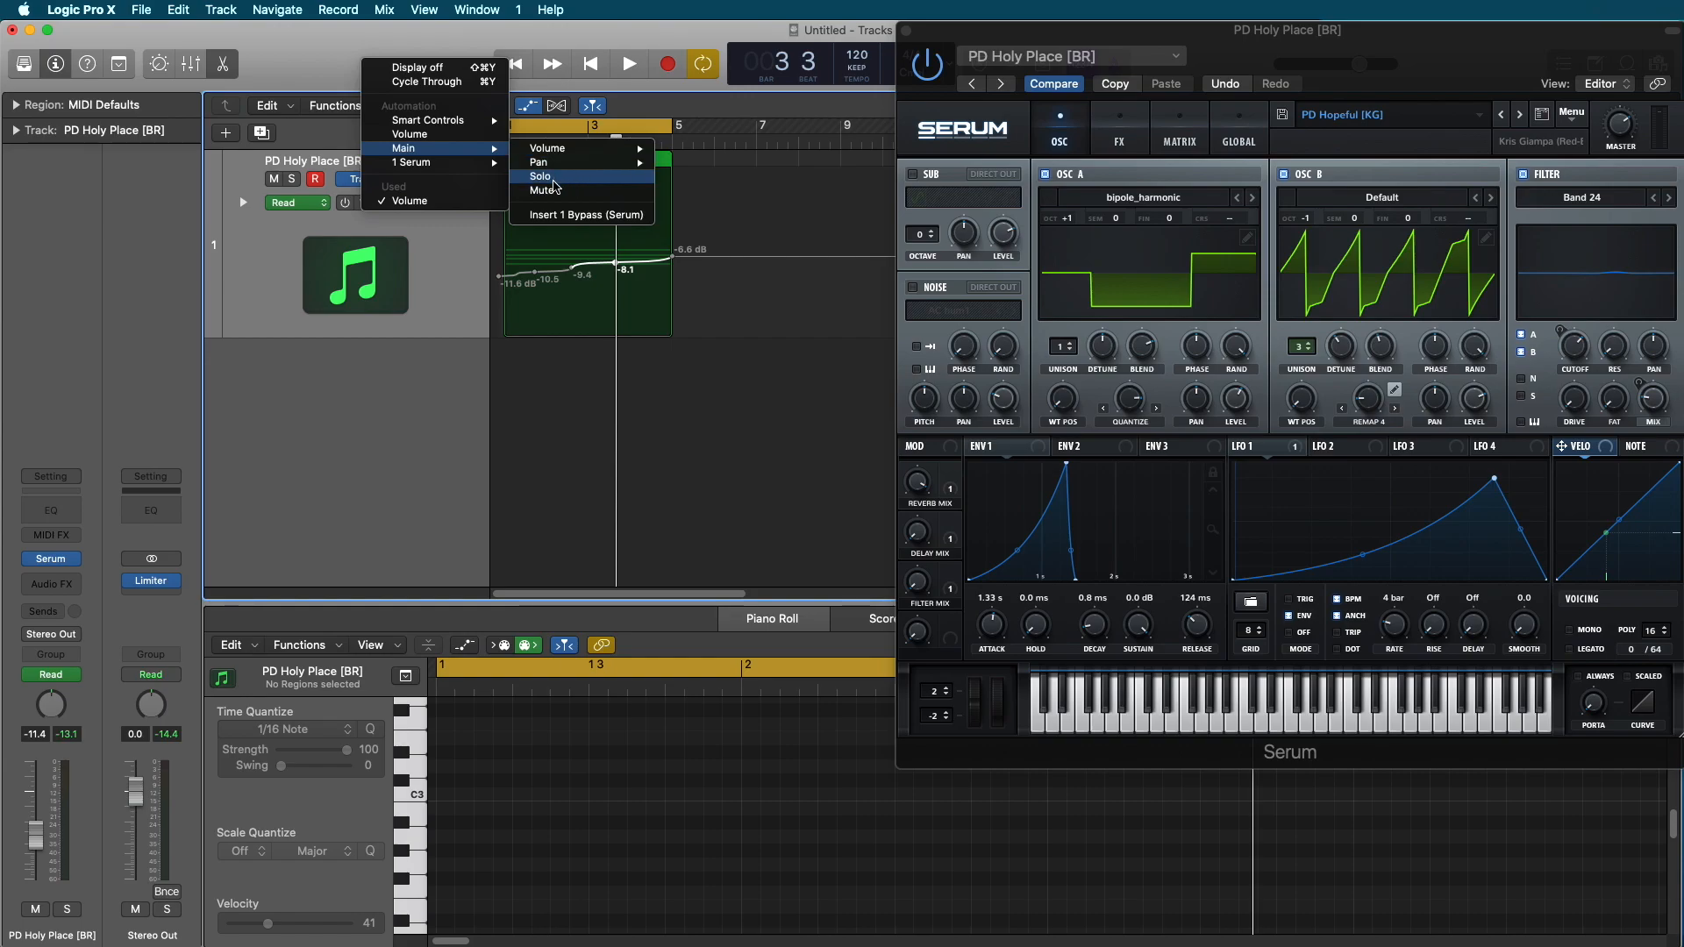
pyautogui.click(561, 192)
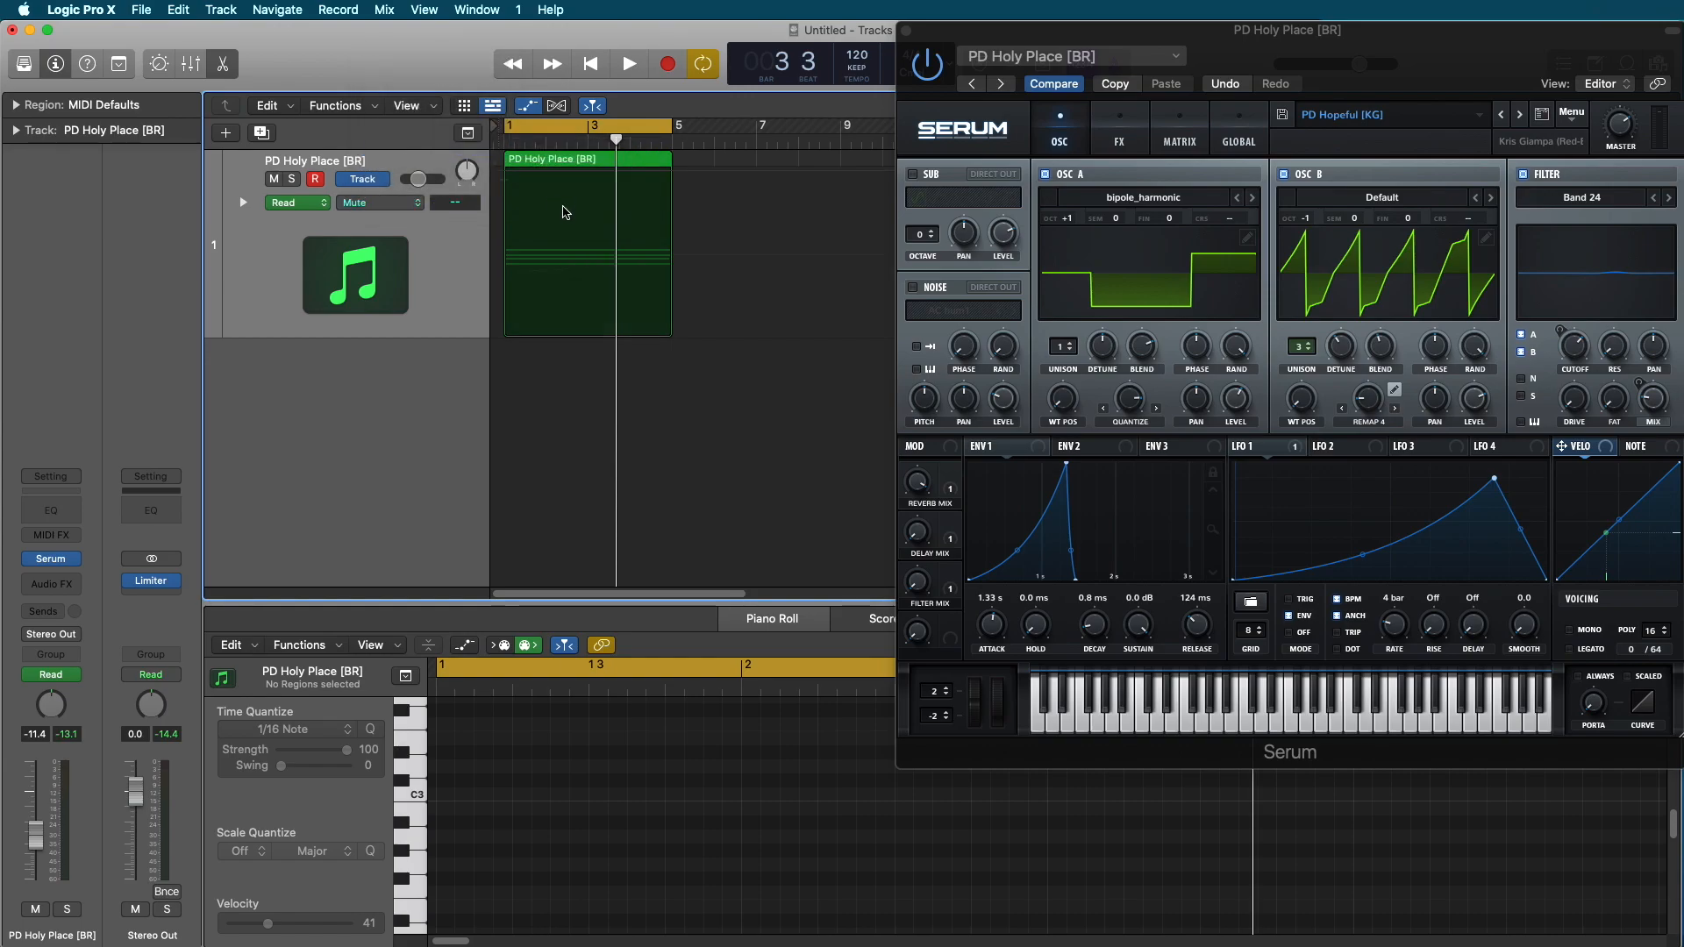
pyautogui.click(577, 302)
pyautogui.moveTo(498, 170)
pyautogui.mouseDown()
pyautogui.moveTo(499, 332)
pyautogui.moveTo(498, 170)
pyautogui.mouseUp()
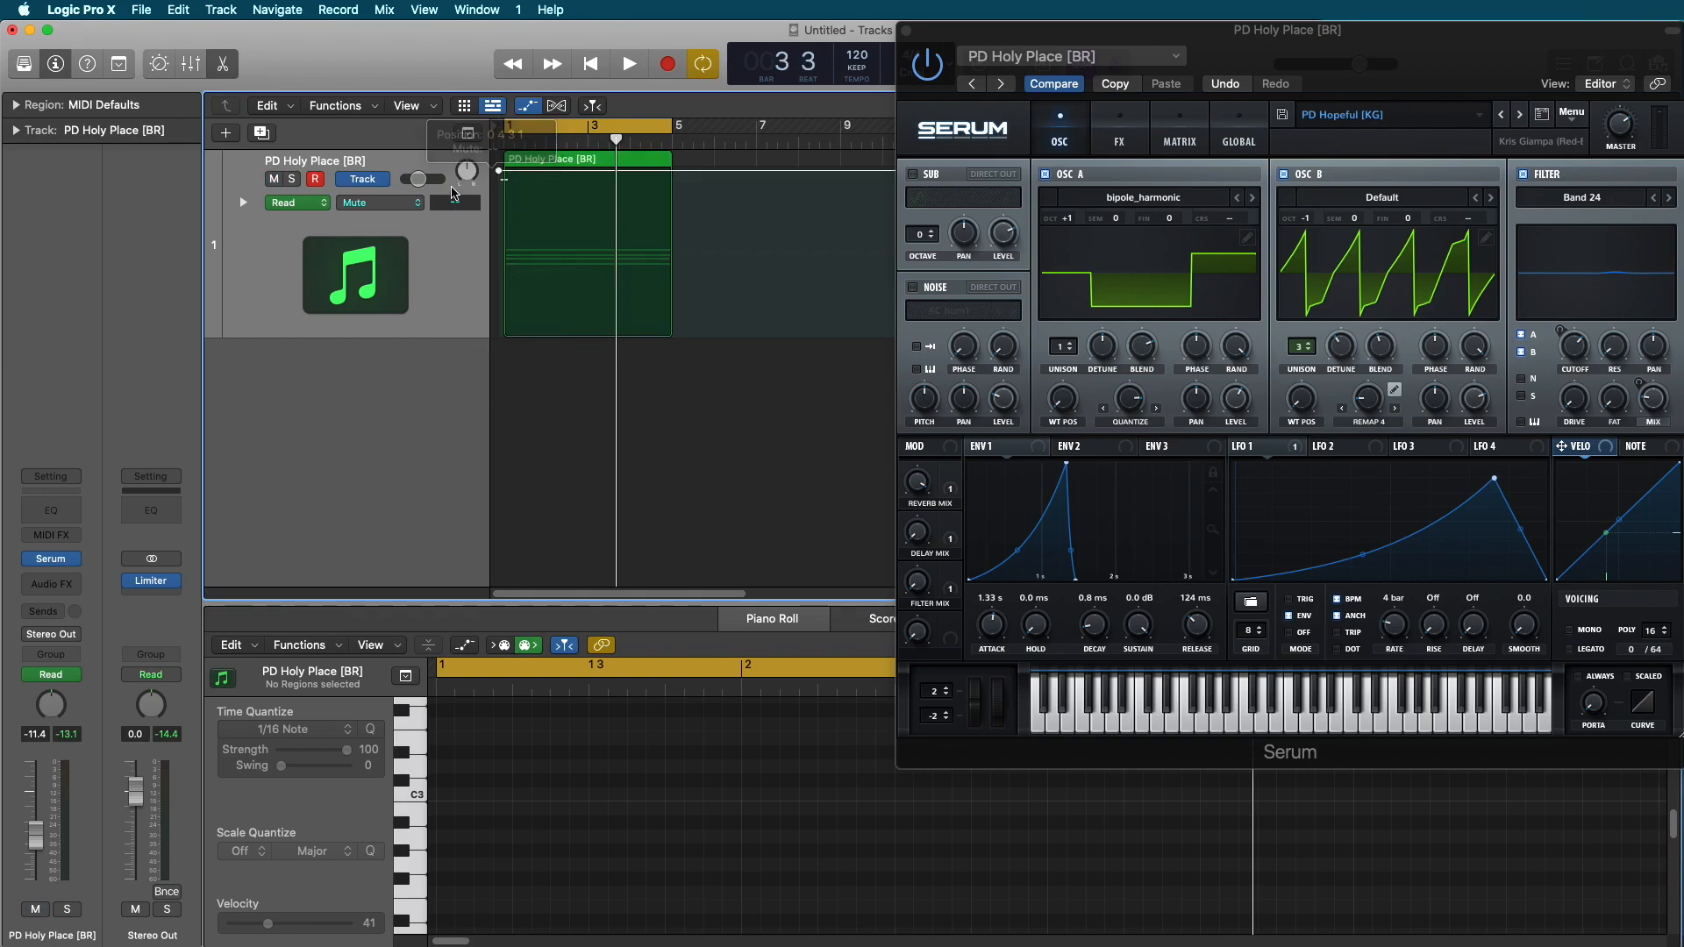
# Open Serum's FX page and adjust the Mix amount of the Filter effect.
pyautogui.click(377, 203)
pyautogui.moveTo(478, 155)
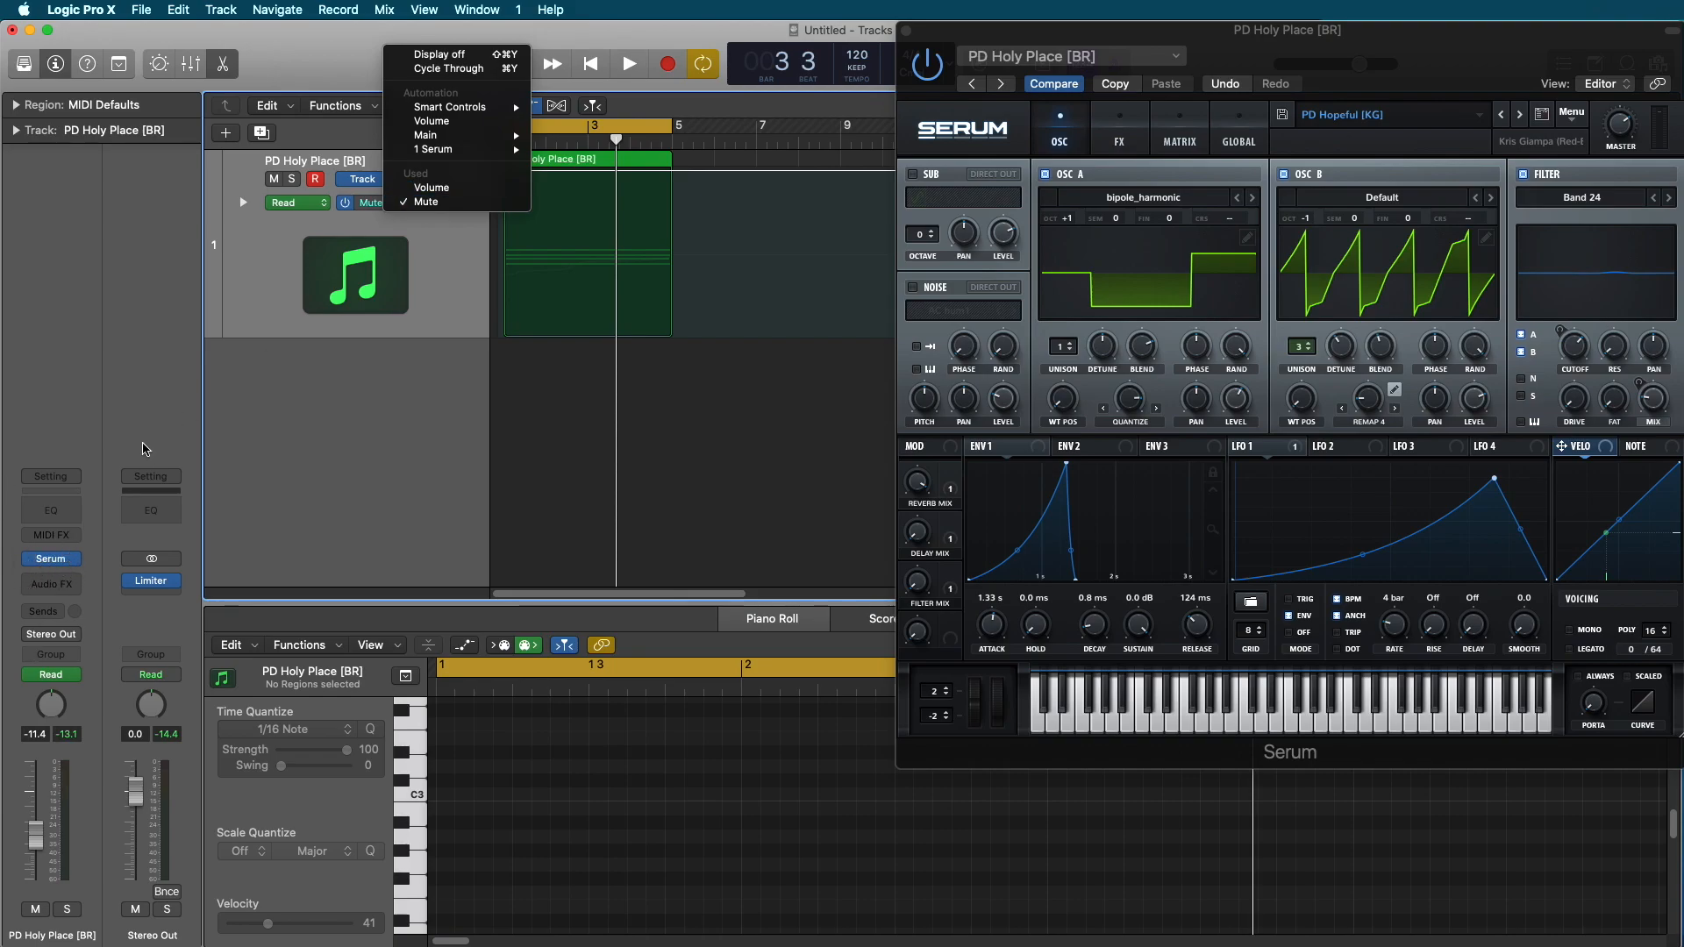
pyautogui.click(1231, 137)
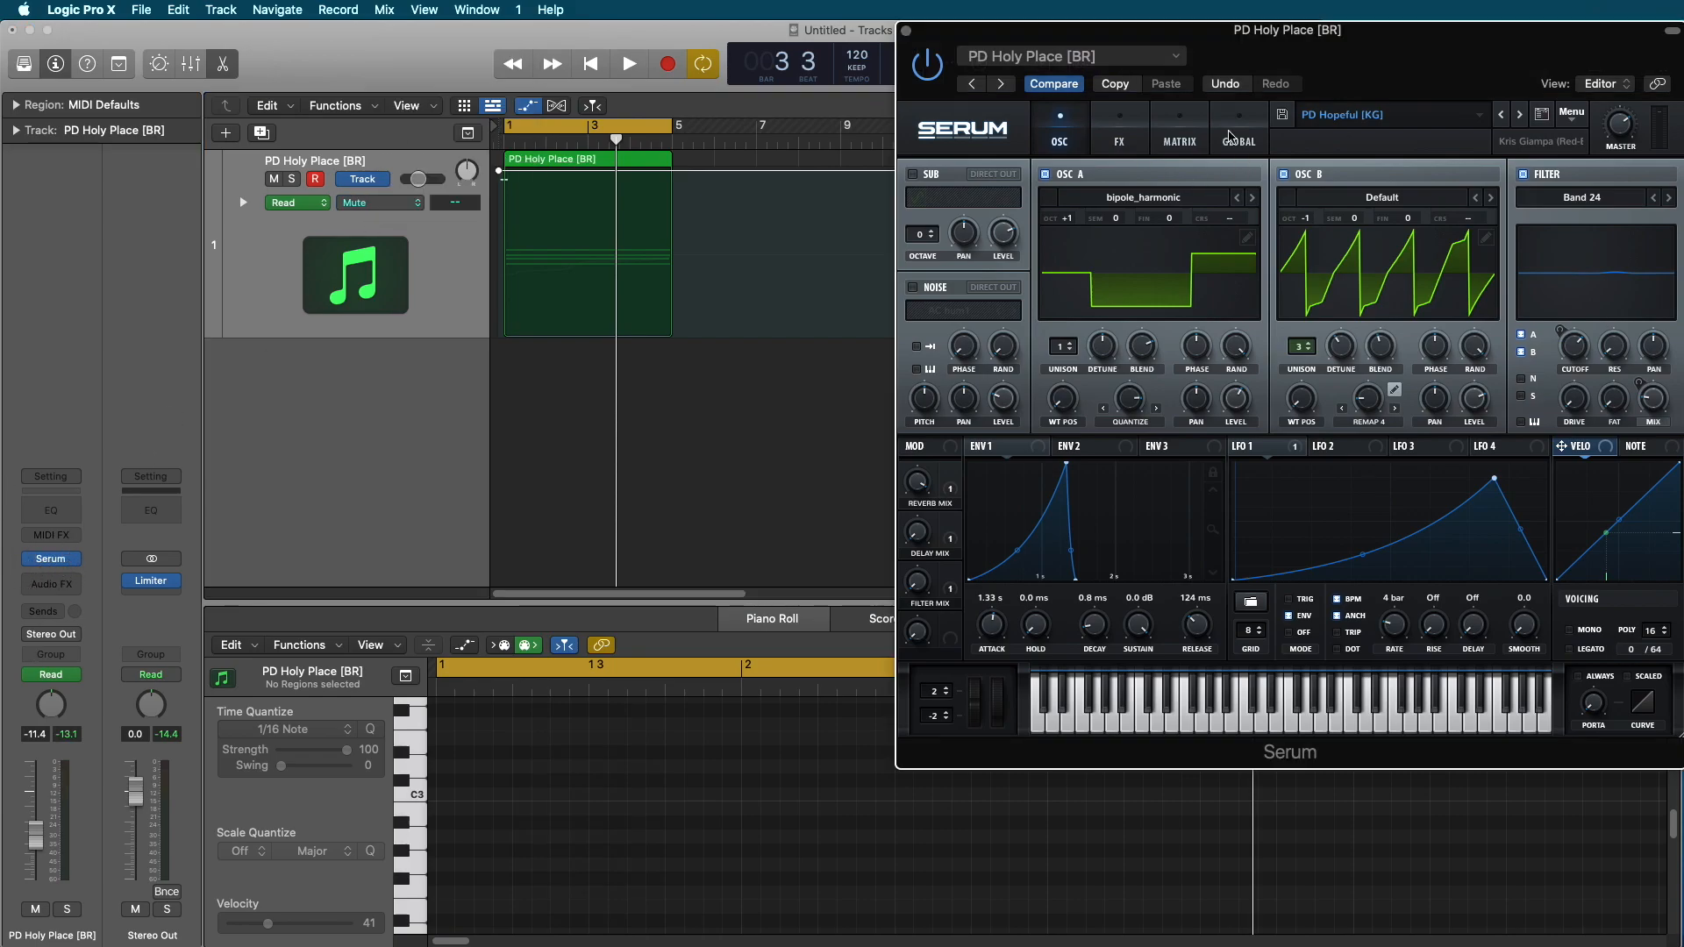
pyautogui.click(1134, 145)
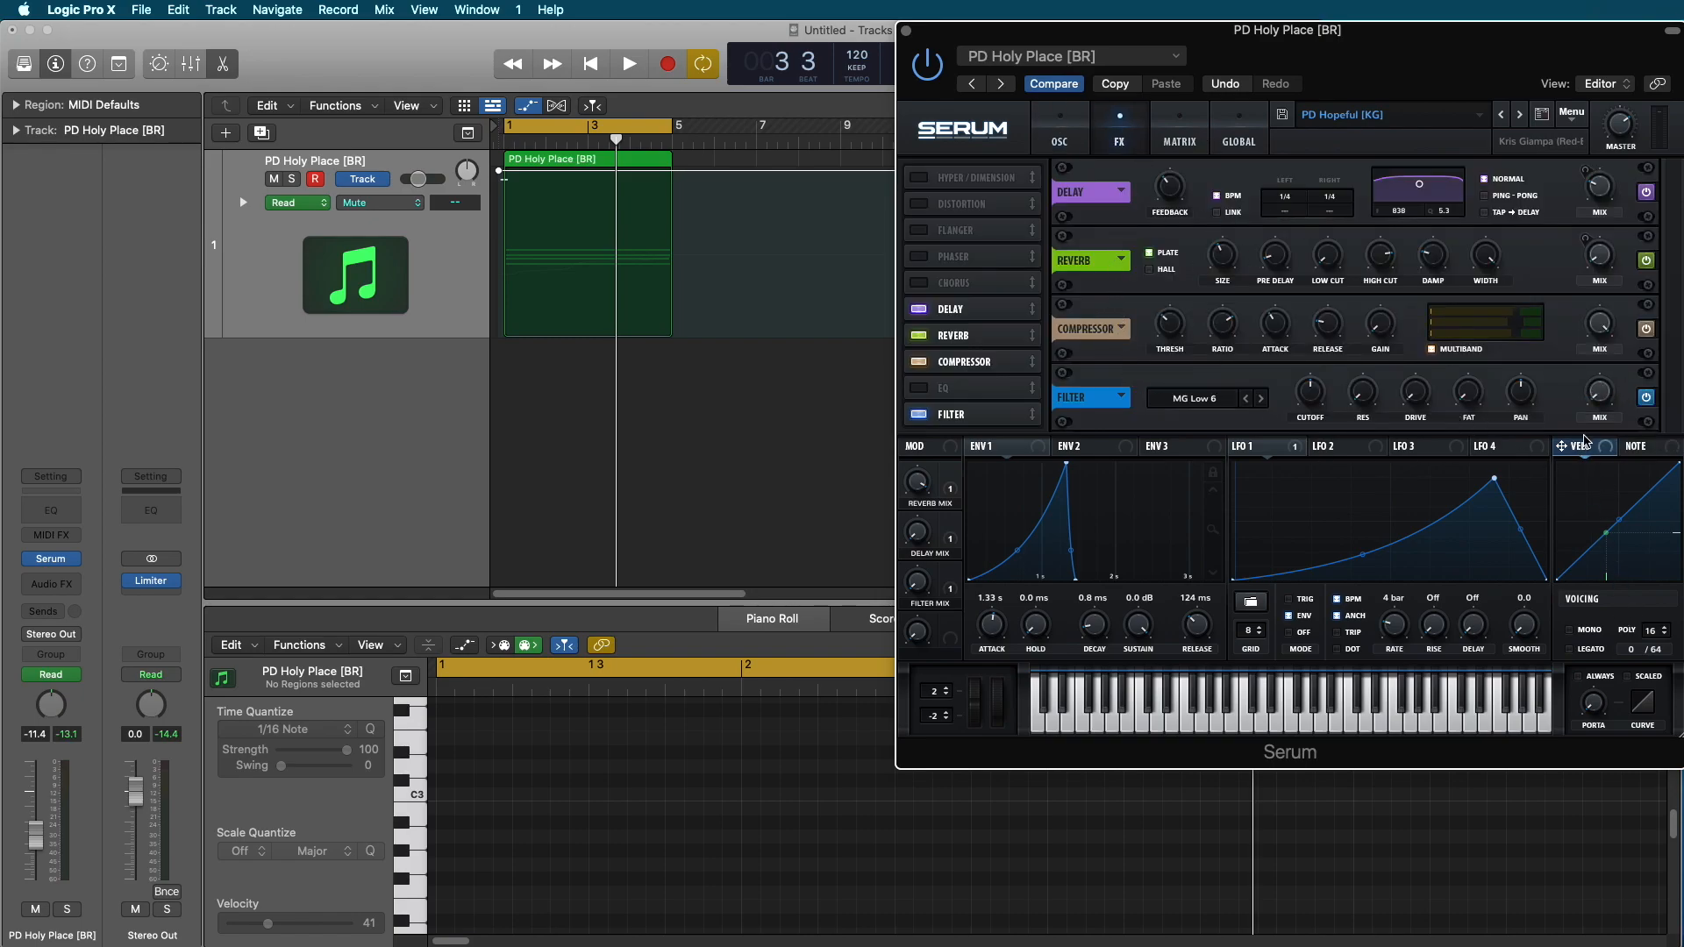
pyautogui.moveTo(1595, 394); pyautogui.dragTo(1581, 322)
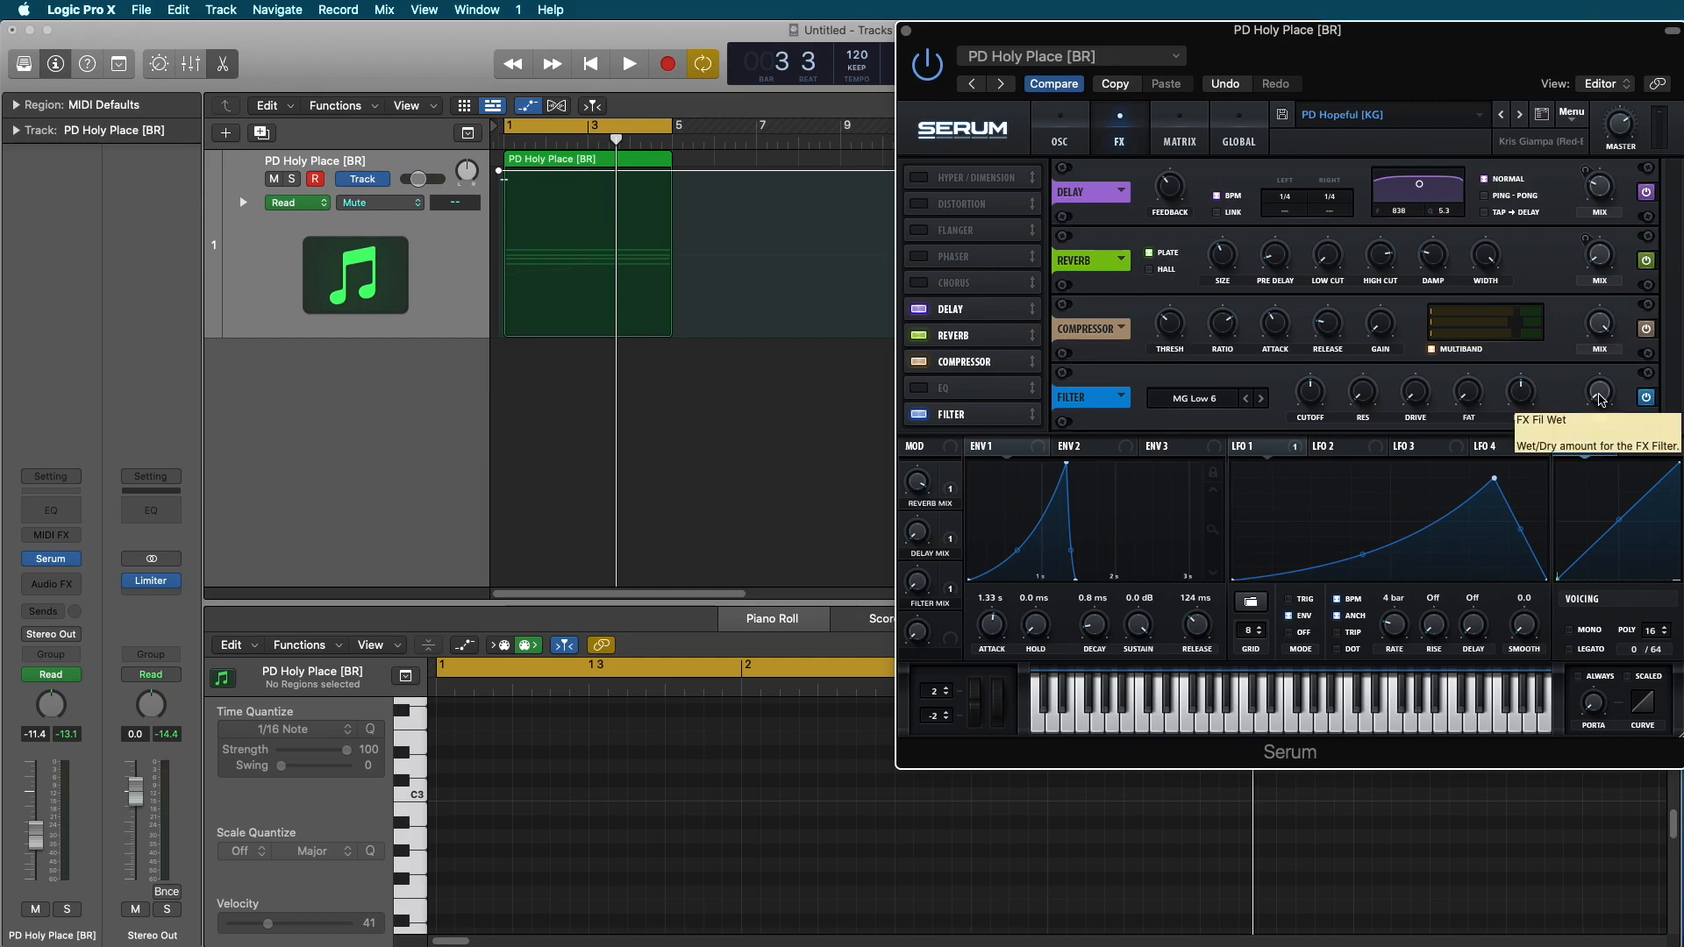
# Switch the PD Holy Place [BR] track's automation parameter to Serum's FX Fil Wet.
pyautogui.click(391, 207)
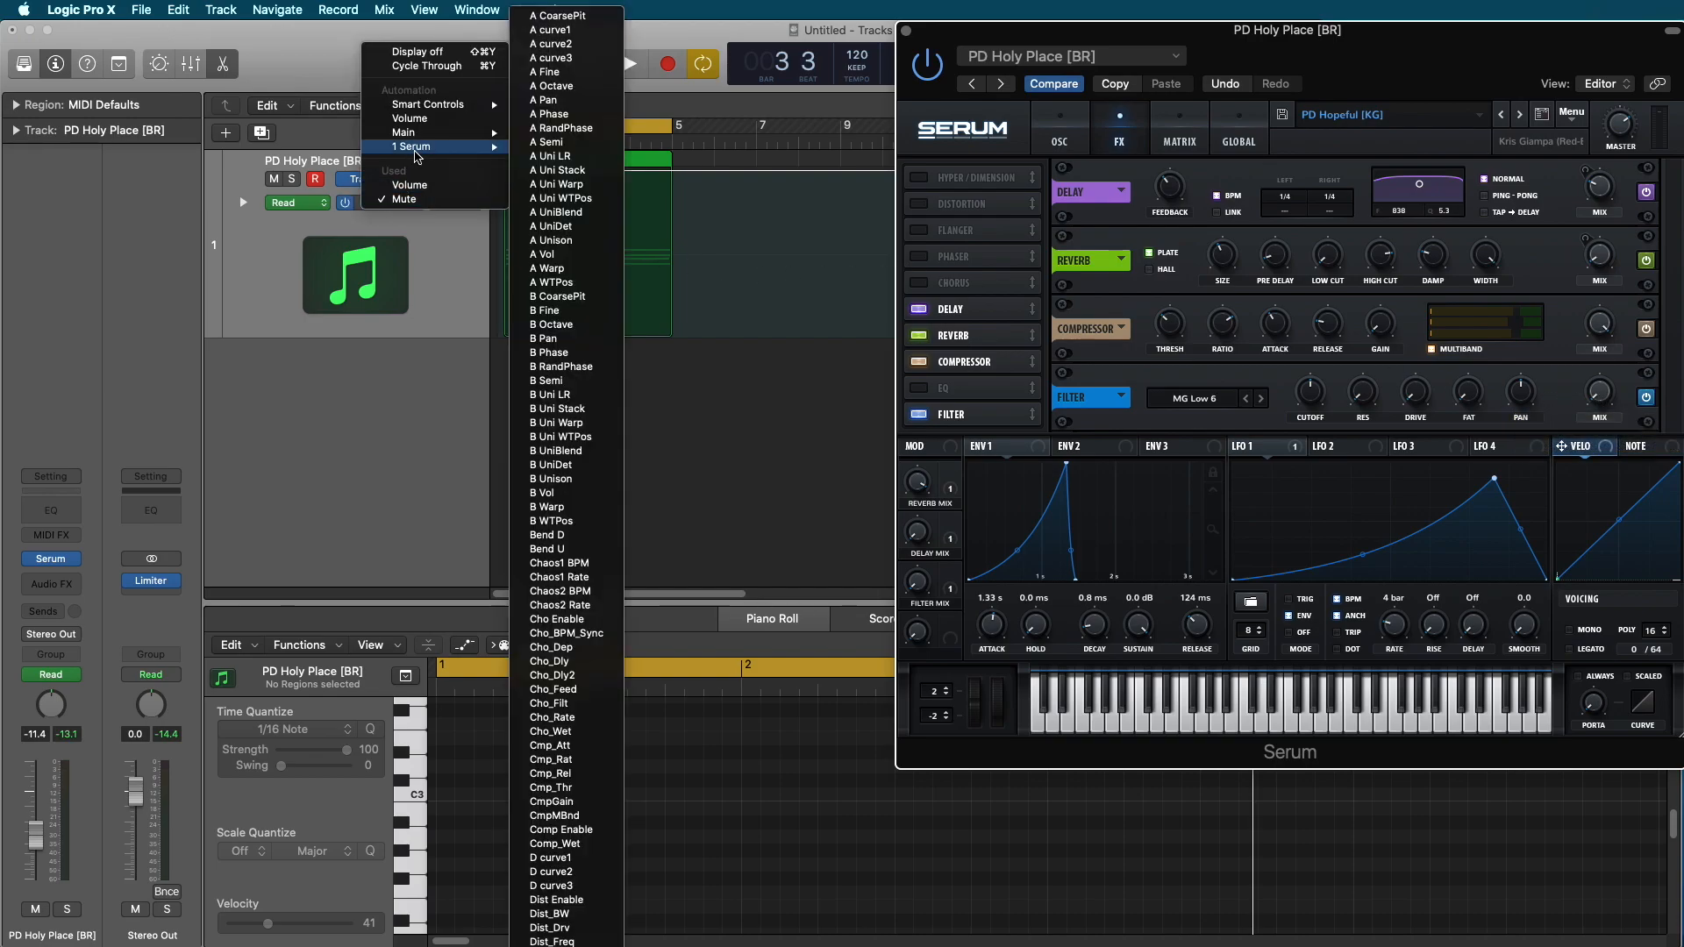
pyautogui.scroll(-10, 562, 439)
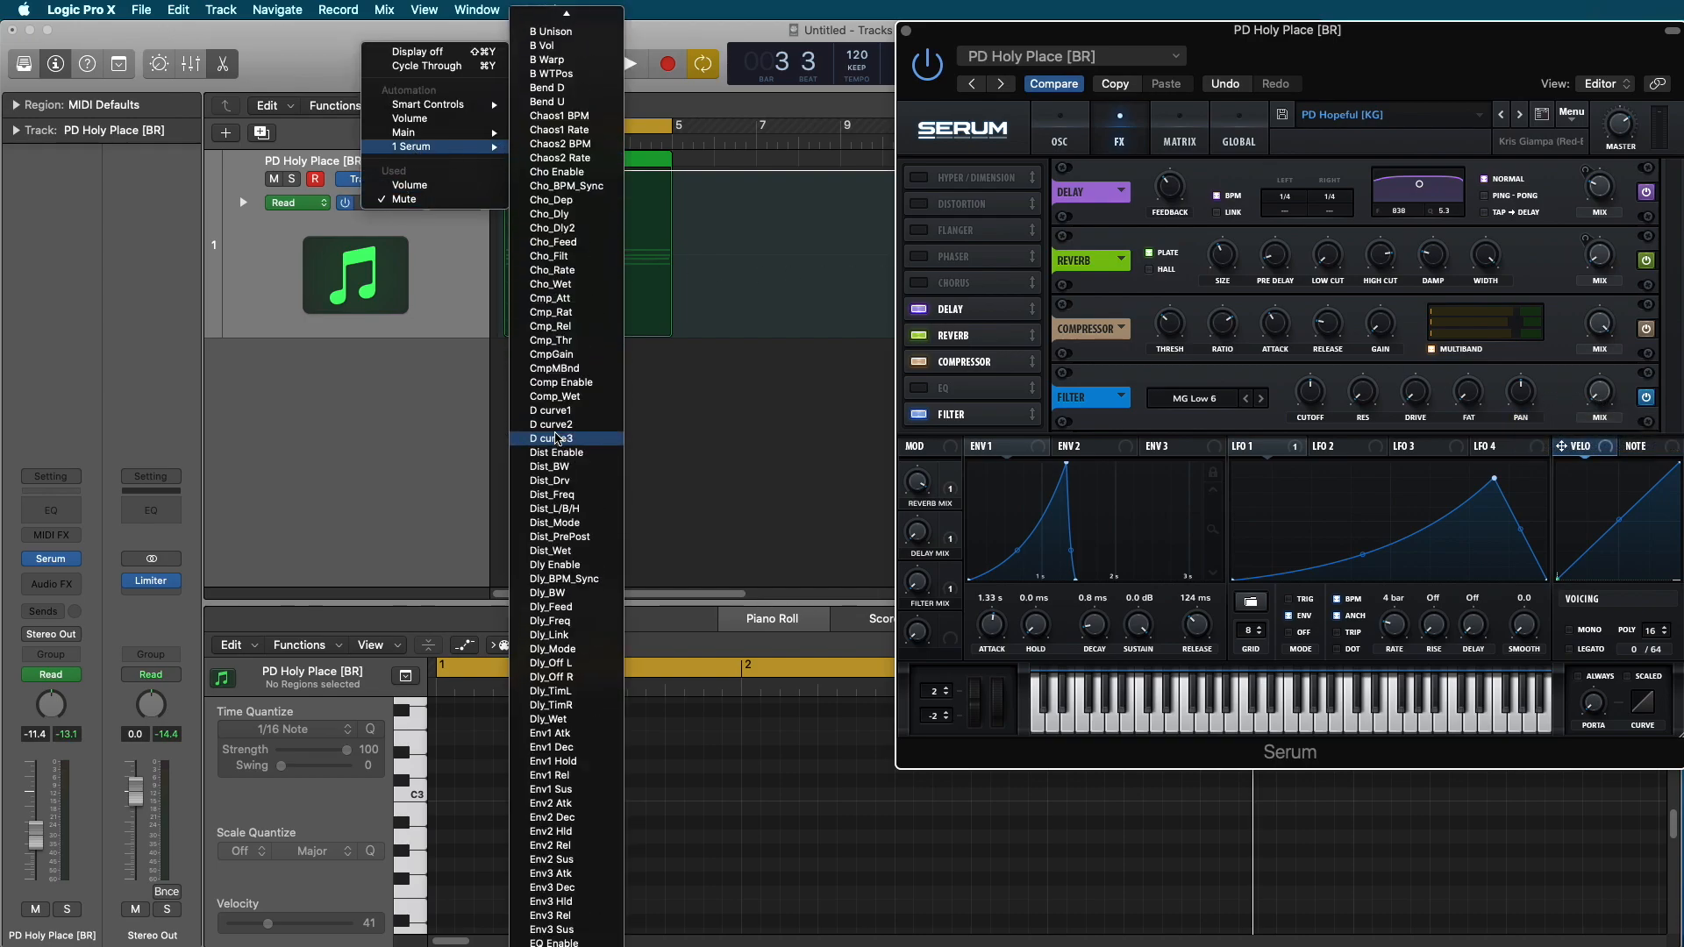
pyautogui.scroll(-10, 559, 437)
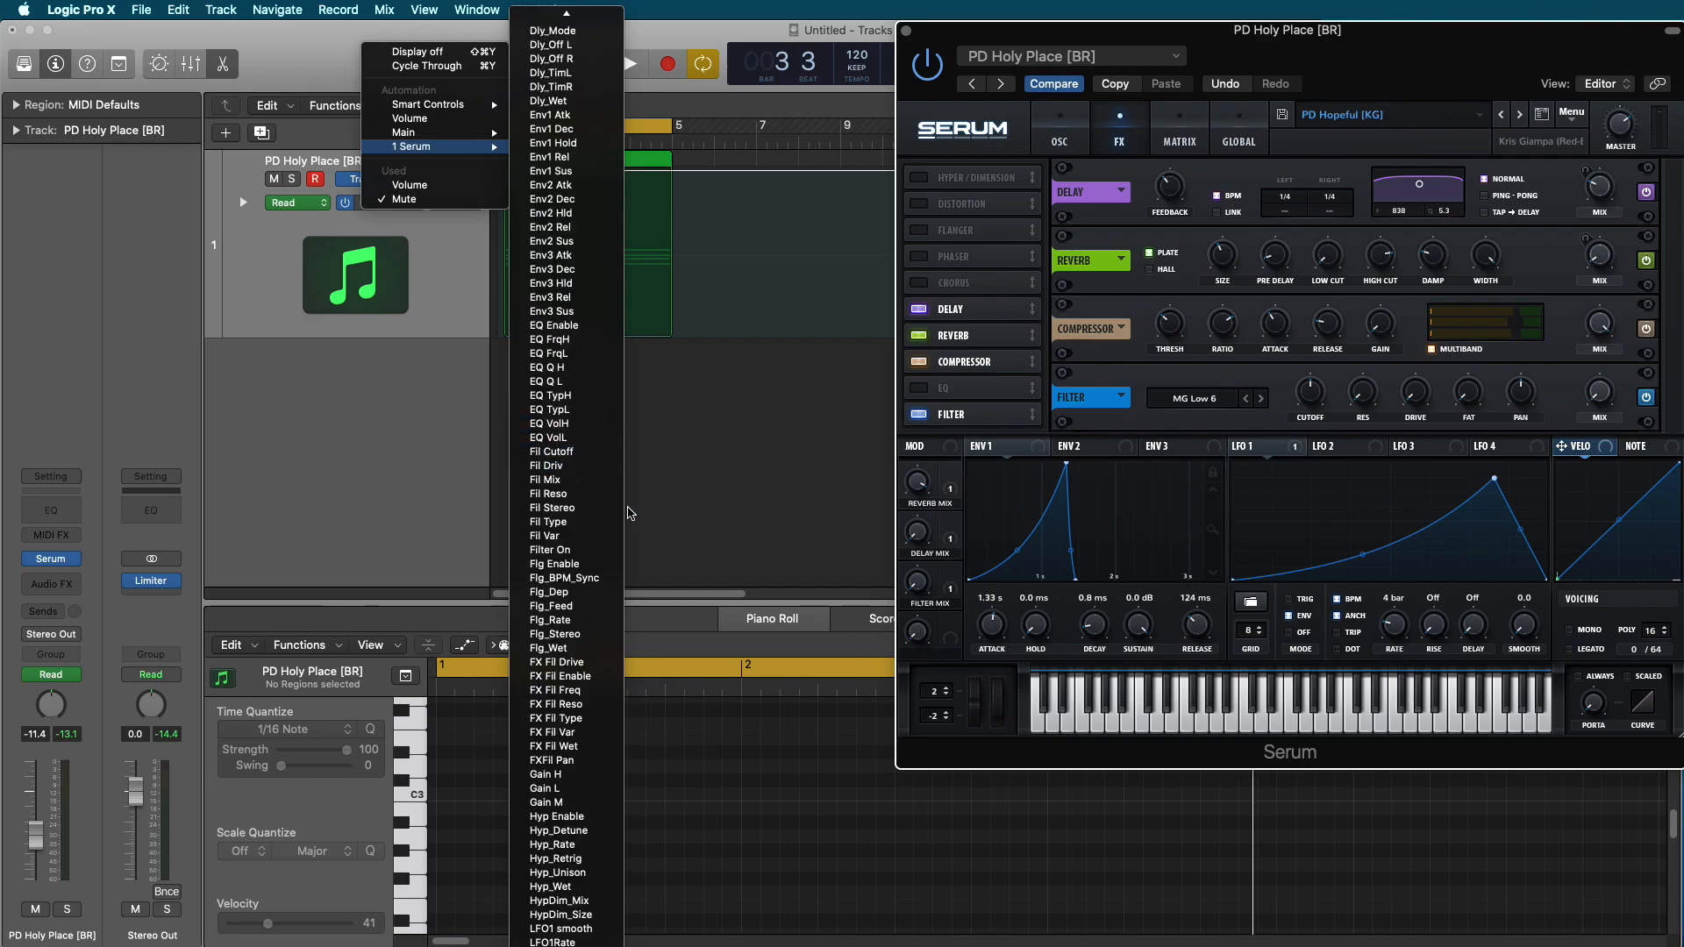
pyautogui.click(554, 746)
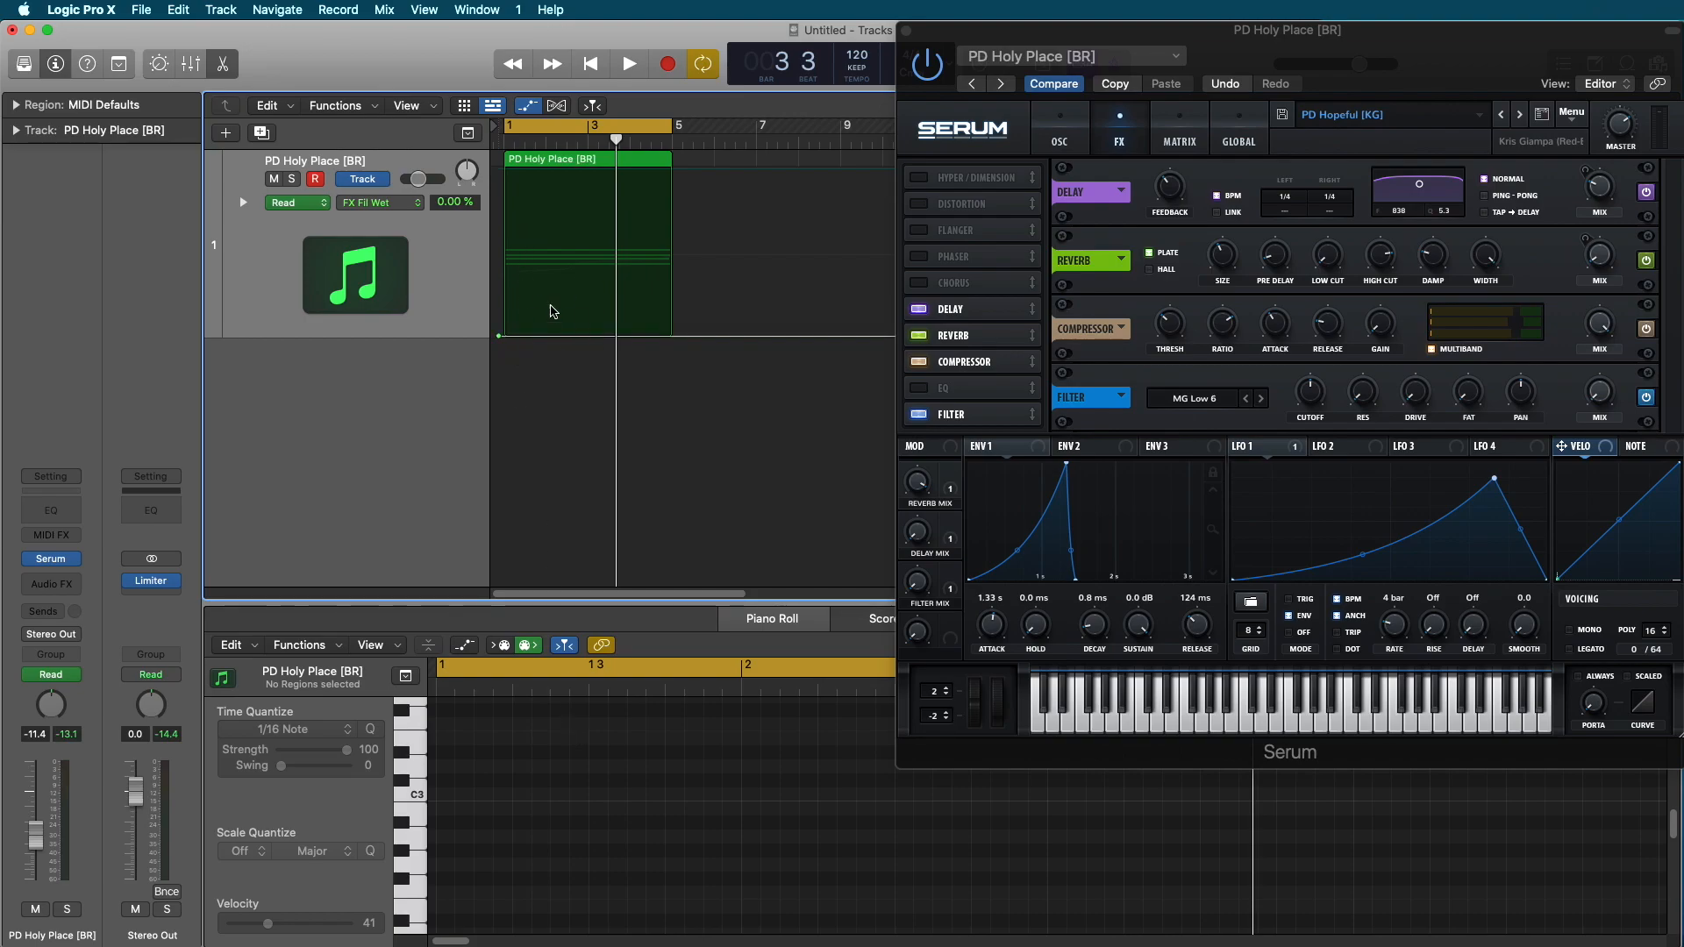
# Draw FX Fil Wet automation rising from 0% at the region's start to 100% at its end and play it back from the beginning.
pyautogui.moveTo(1600, 403)
pyautogui.mouseDown()
pyautogui.moveTo(1590, 302)
pyautogui.moveTo(1602, 419)
pyautogui.mouseUp()
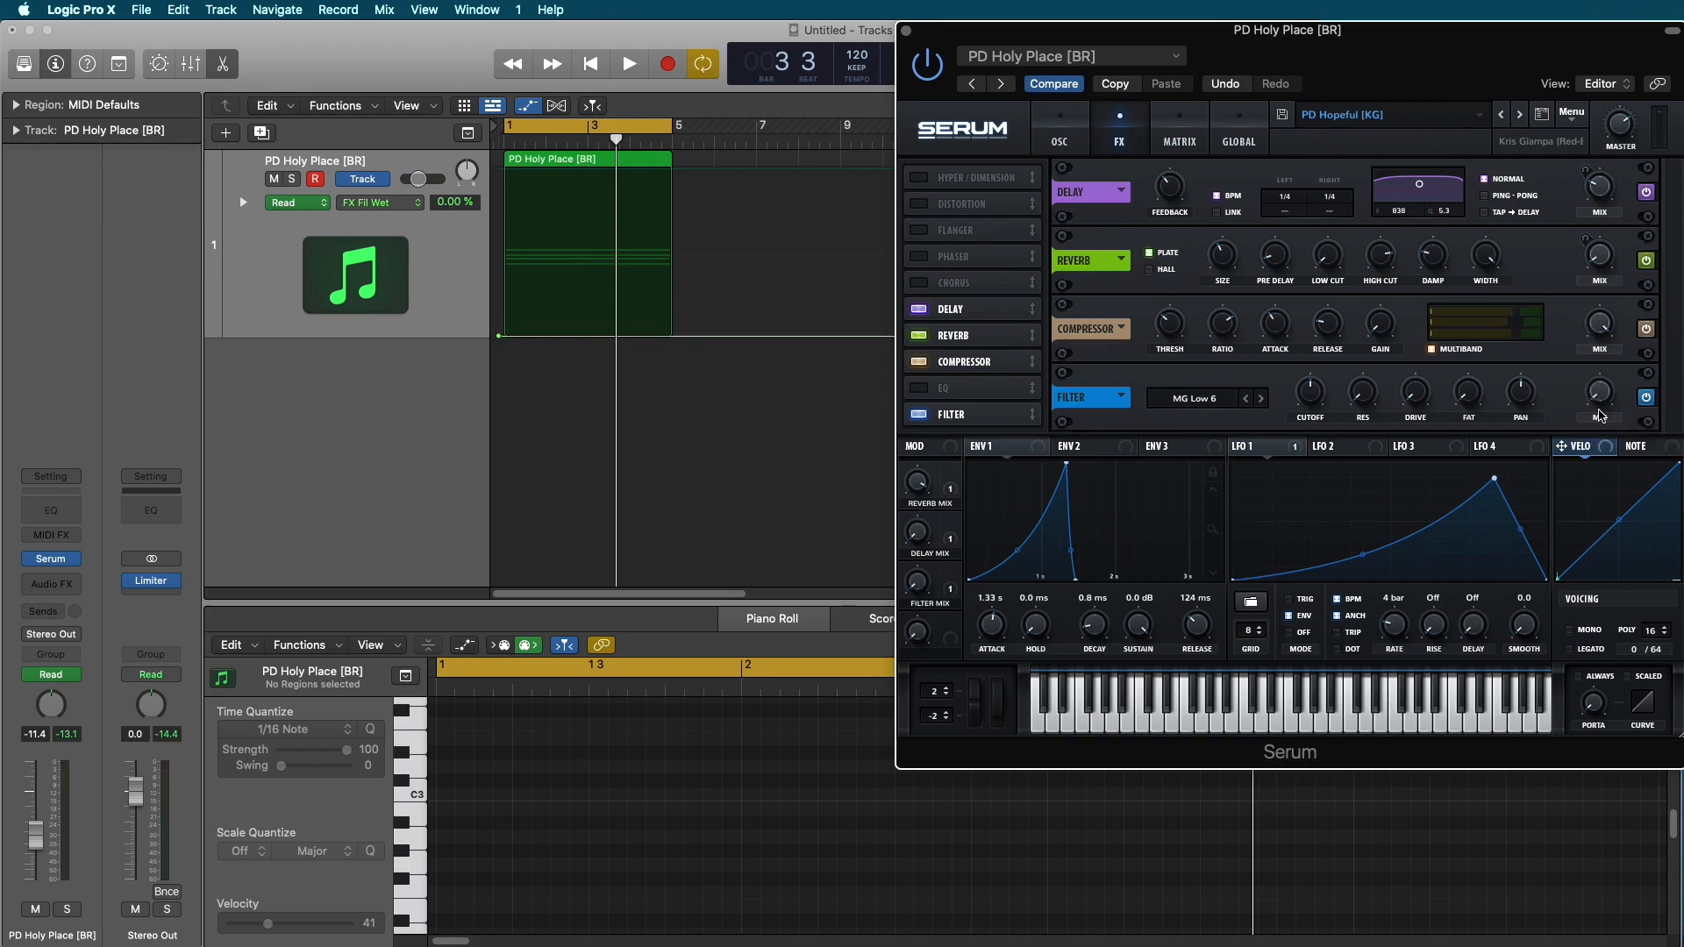
pyautogui.moveTo(1436, 26); pyautogui.dragTo(1289, 25)
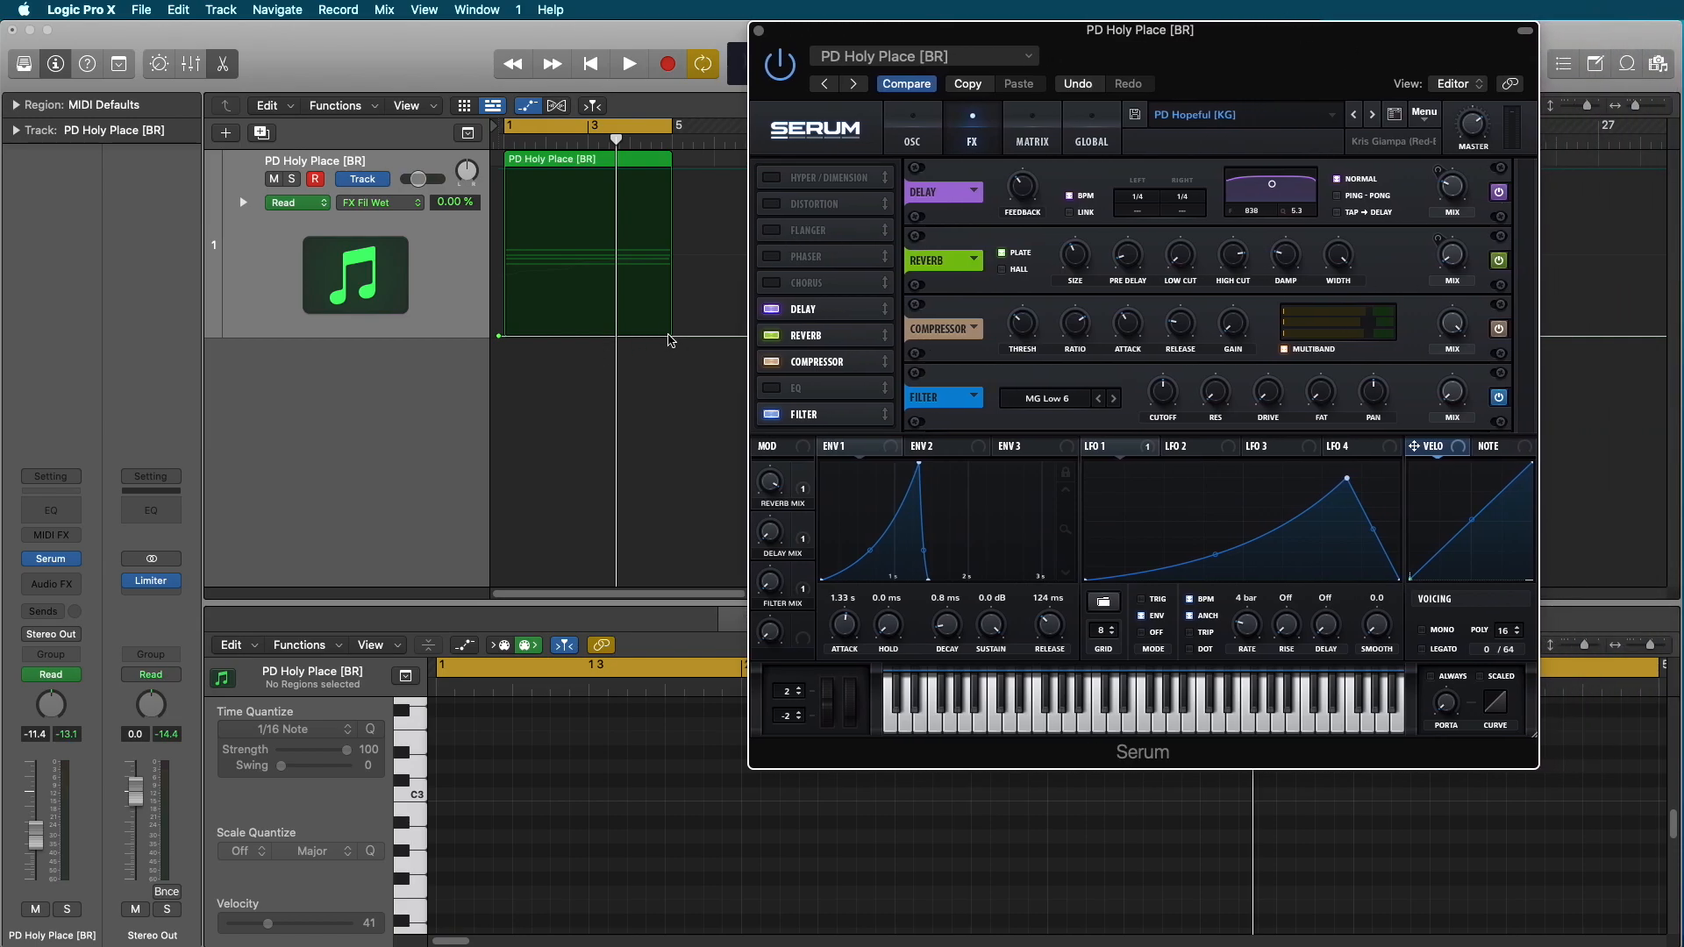
pyautogui.moveTo(672, 339); pyautogui.dragTo(671, 171)
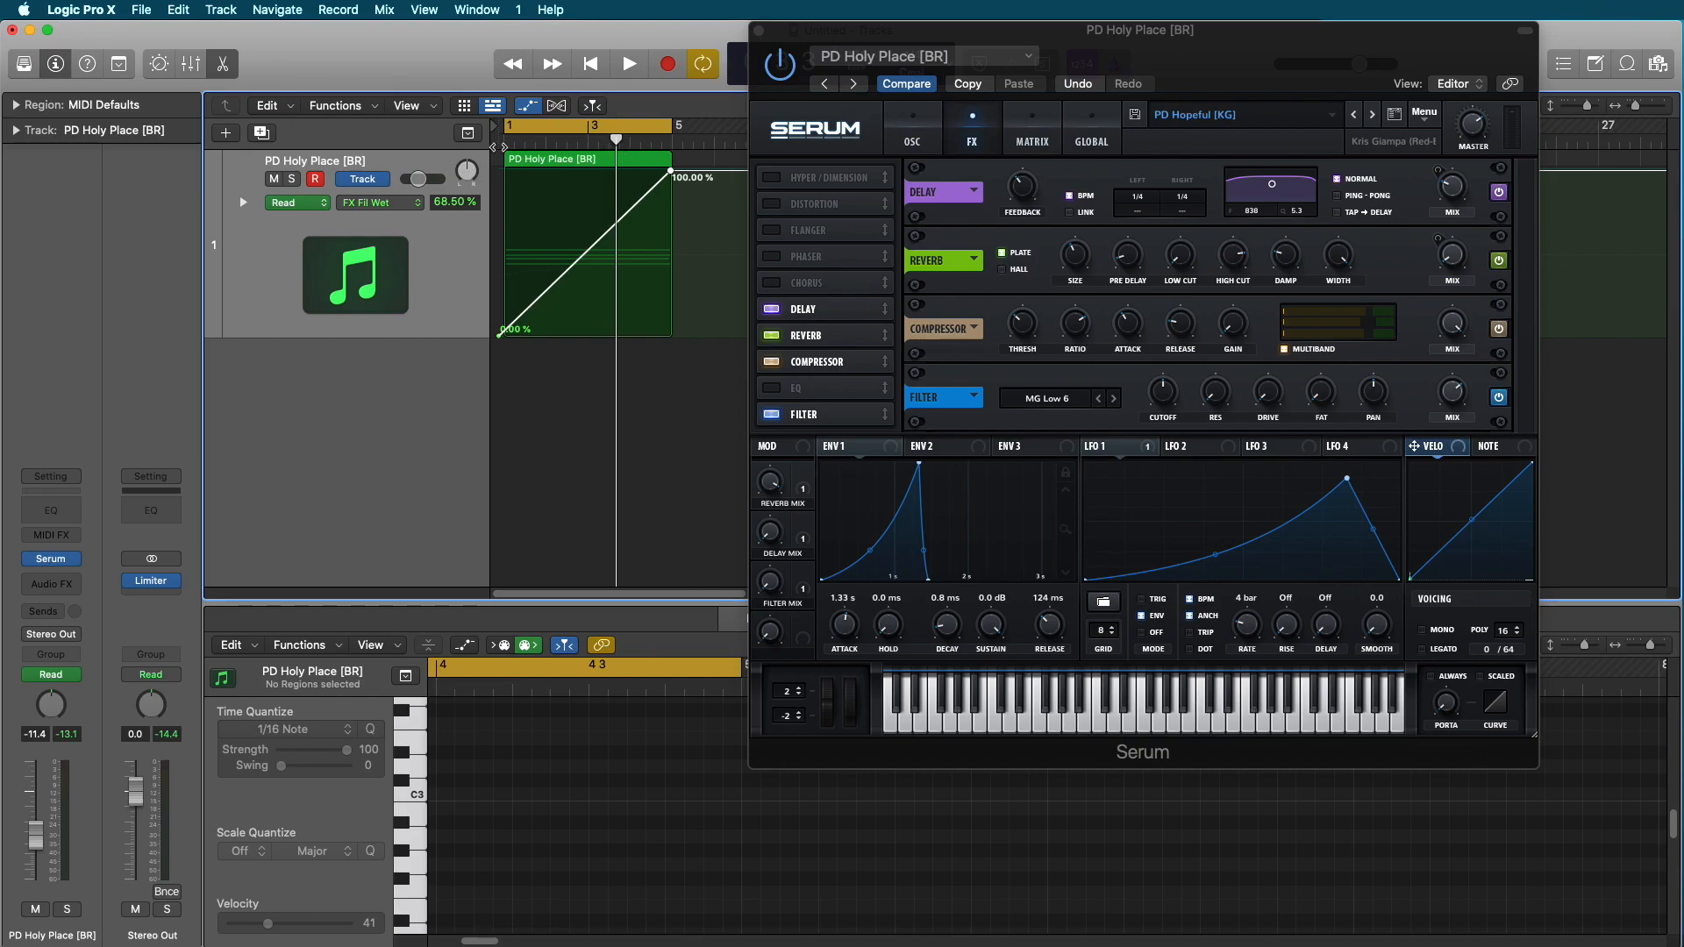
pyautogui.press('Return')
pyautogui.press('space')
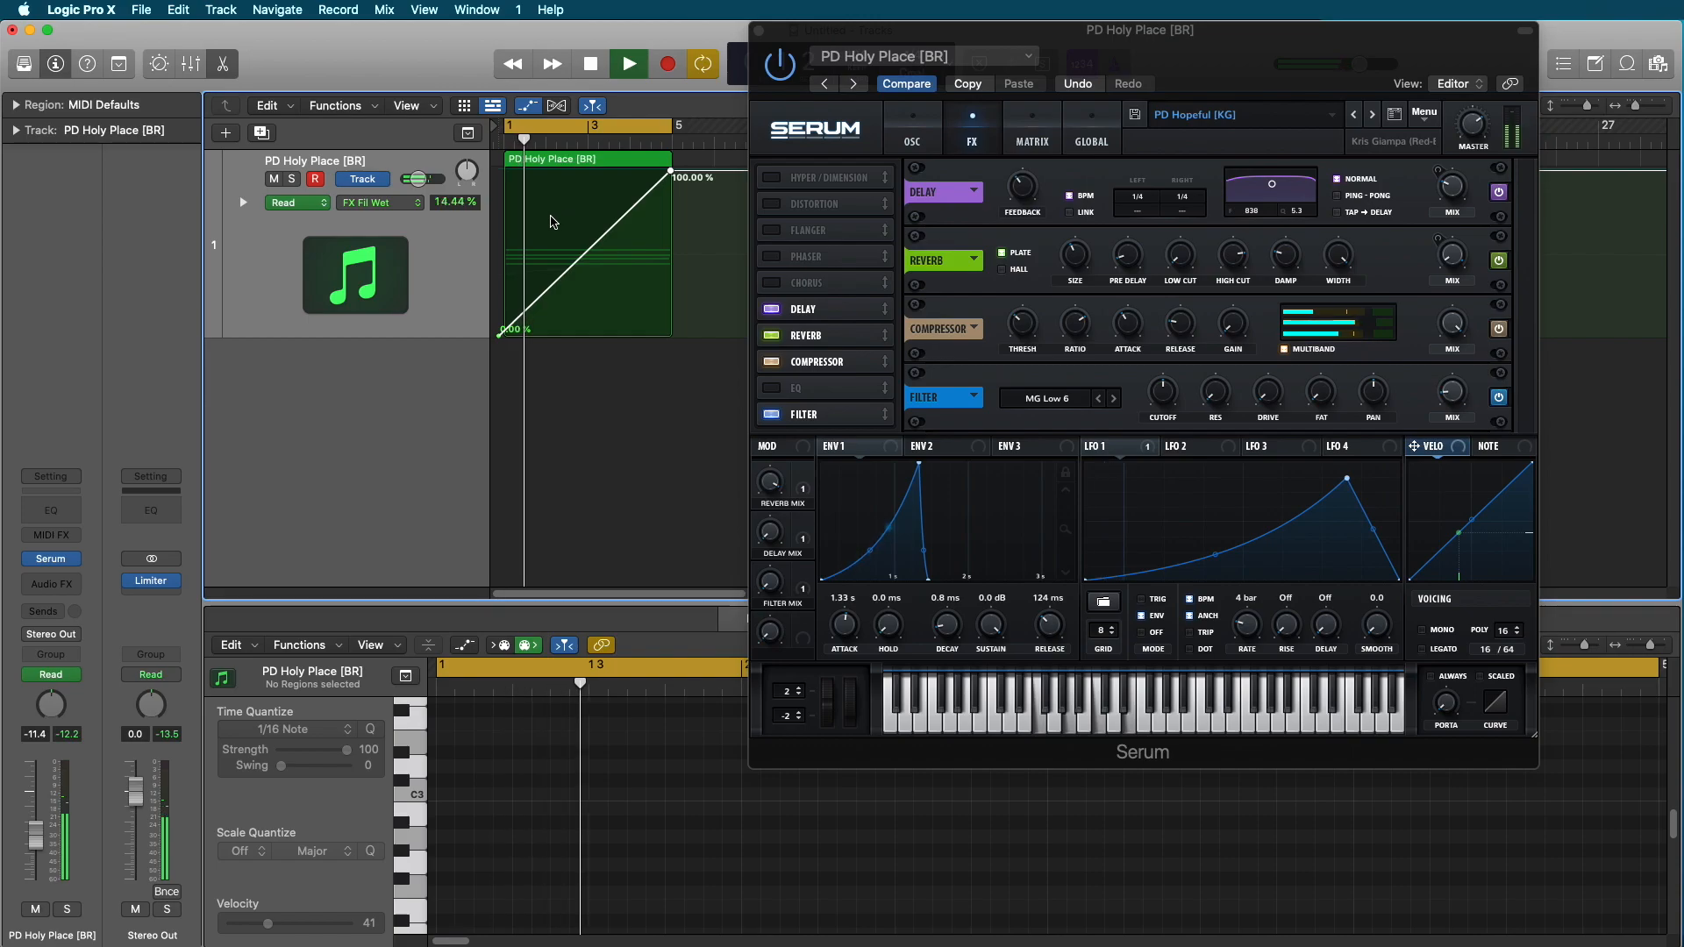
pyautogui.press('space')
# Insert a Channel EQ after Serum on the PD Holy Place [BR] track and redisplay the track automation.
pyautogui.press('a')
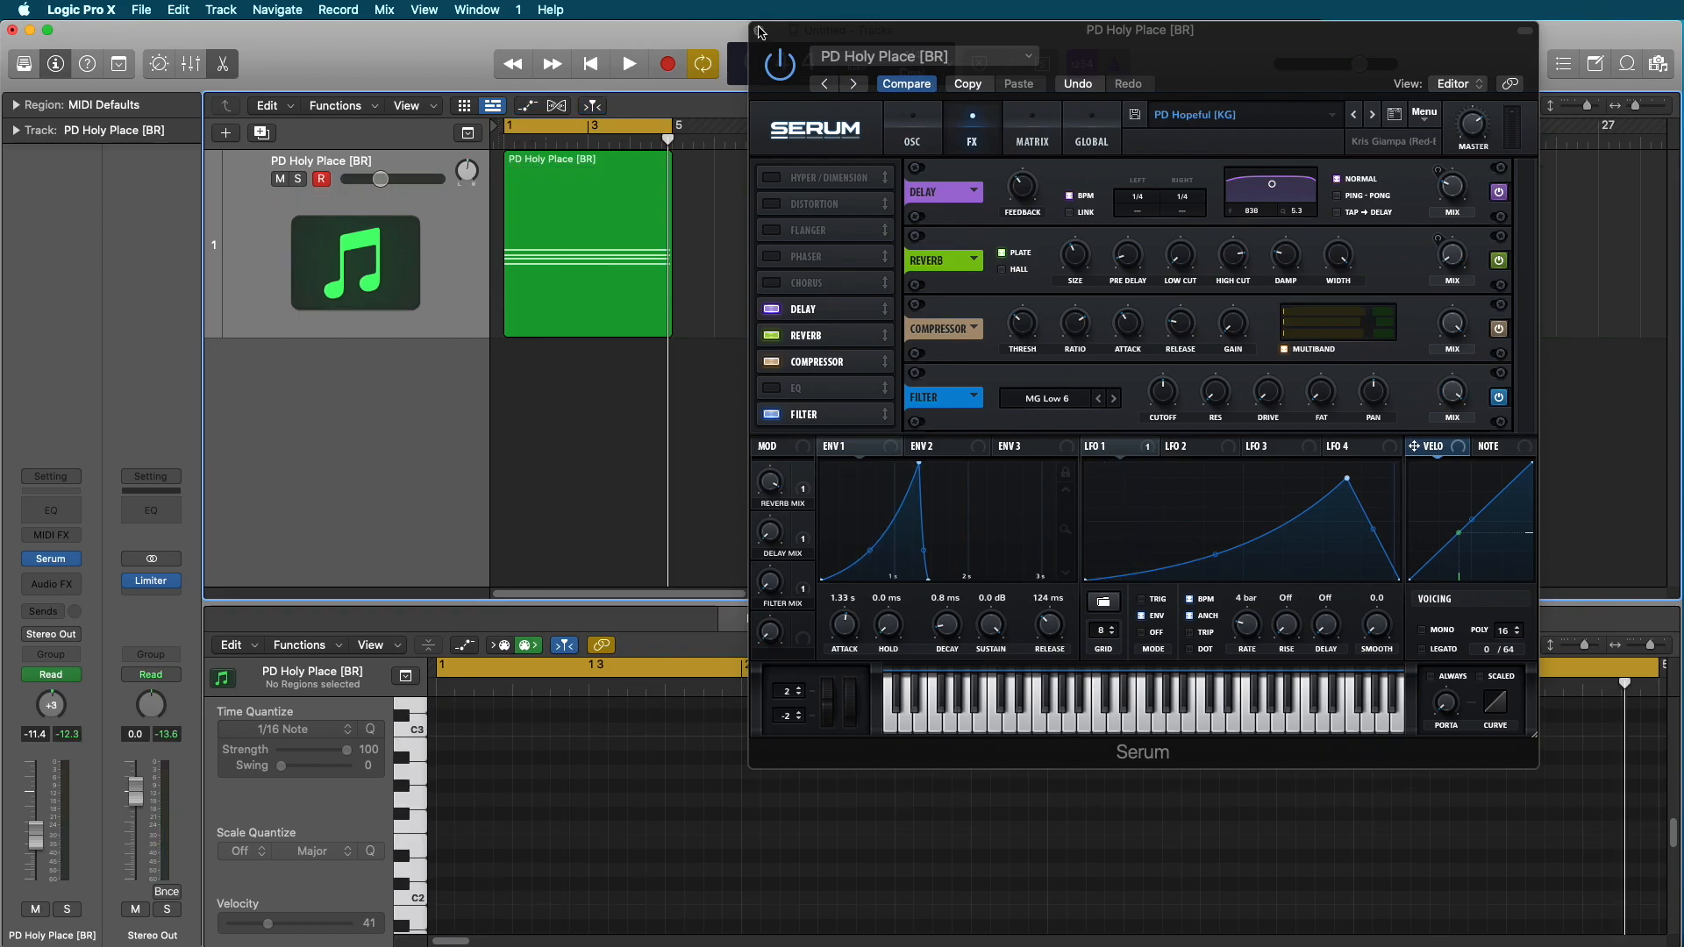
pyautogui.click(51, 580)
pyautogui.moveTo(58, 646)
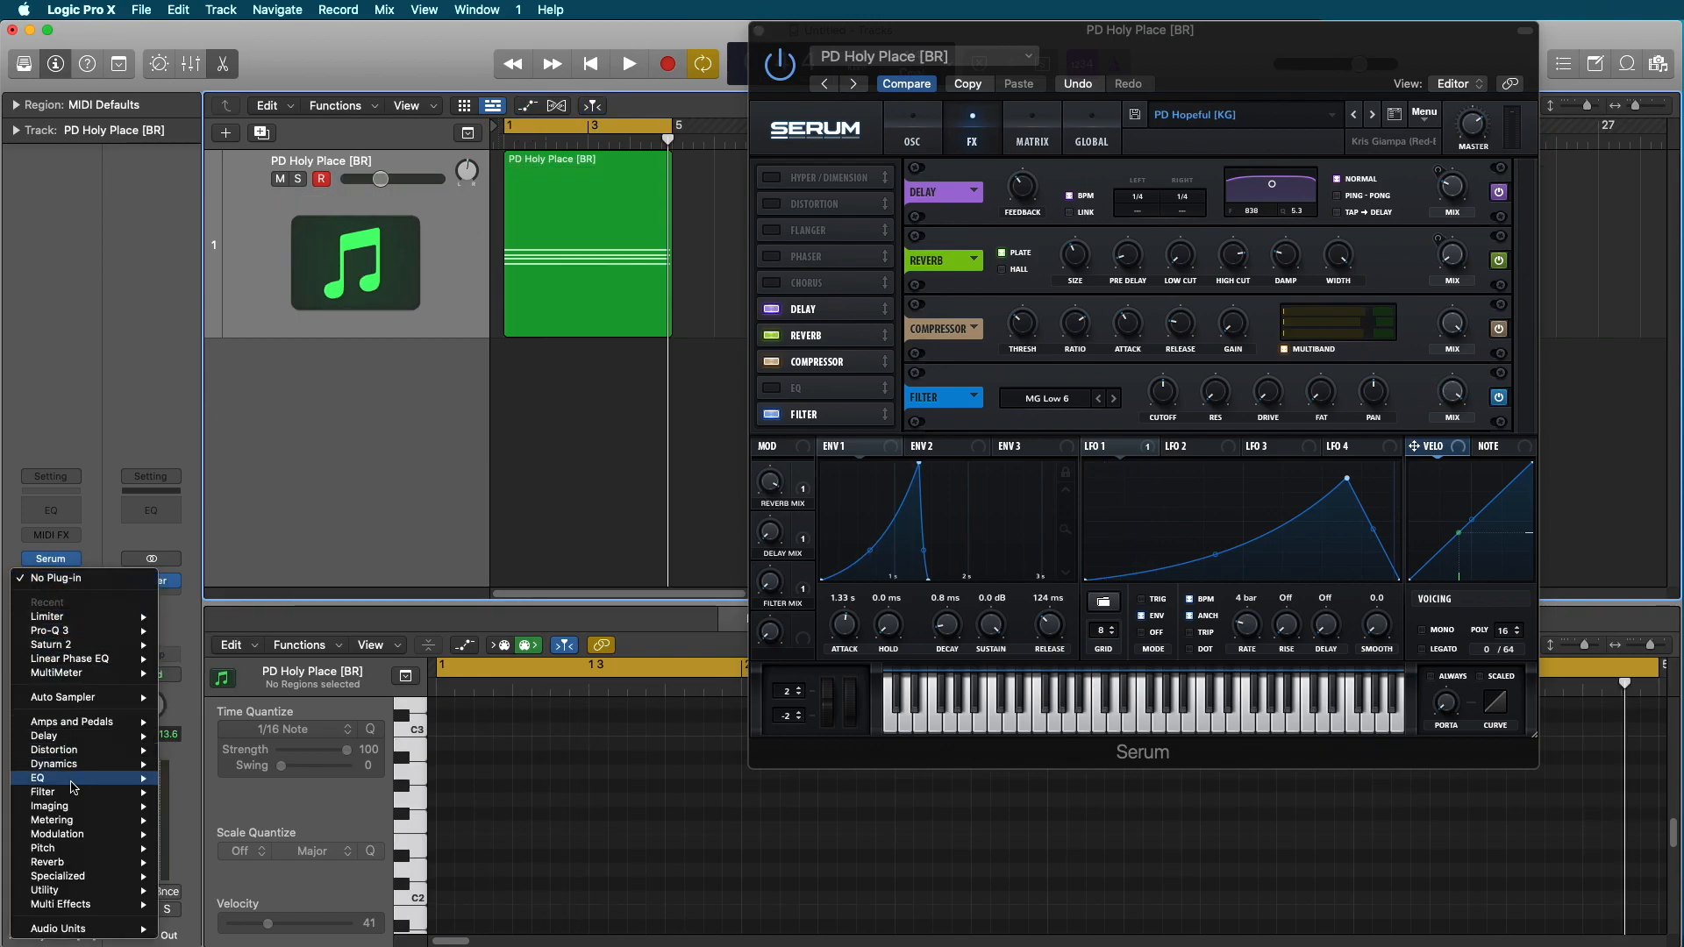
pyautogui.click(363, 735)
pyautogui.moveTo(1050, 248); pyautogui.dragTo(223, 390)
pyautogui.click(268, 244)
pyautogui.press('a')
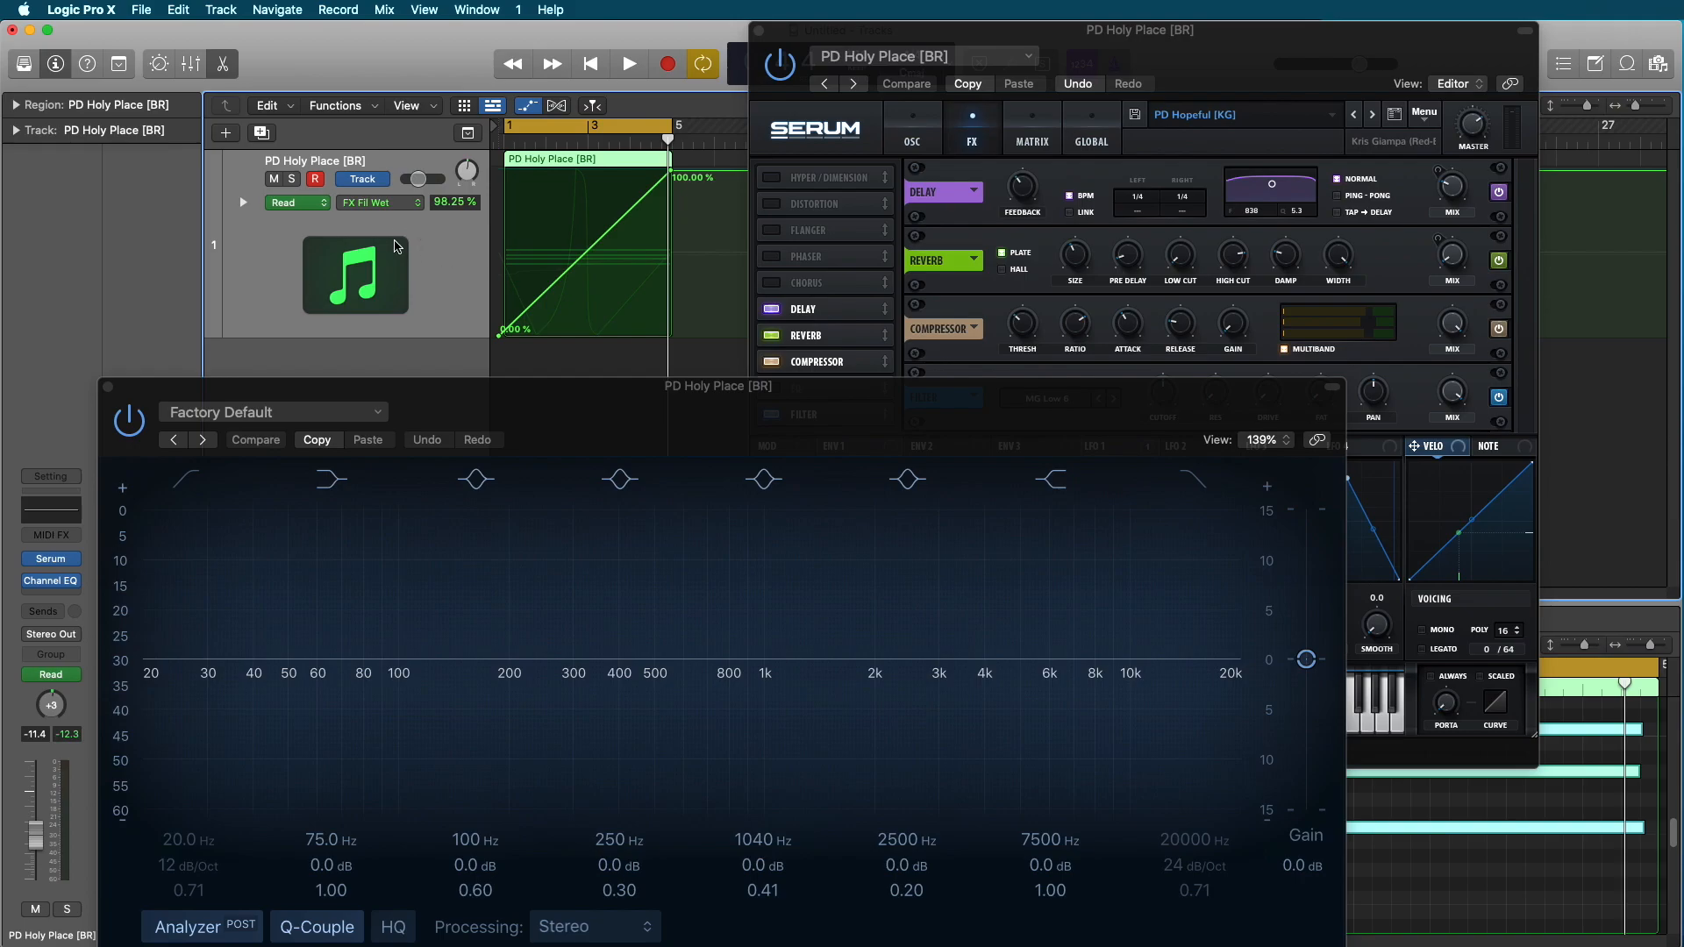
# Turn off the FX Fil Wet automation, then close Serum and move the Channel EQ window clear of the track.
pyautogui.click(346, 204)
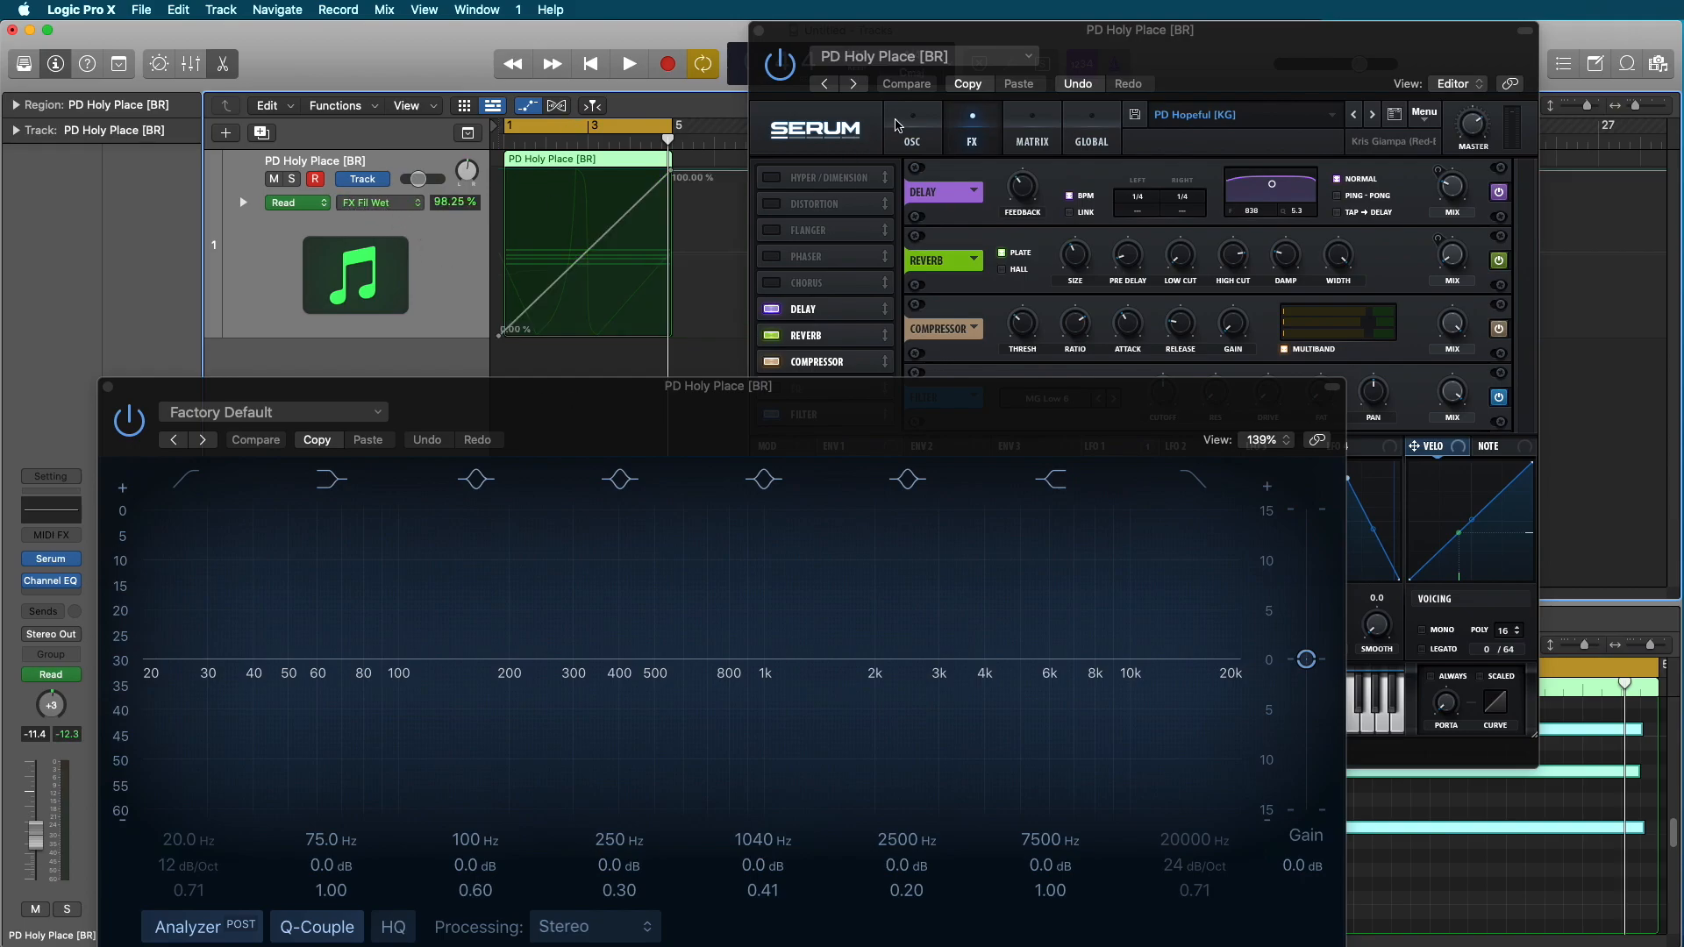
pyautogui.click(759, 30)
pyautogui.click(760, 30)
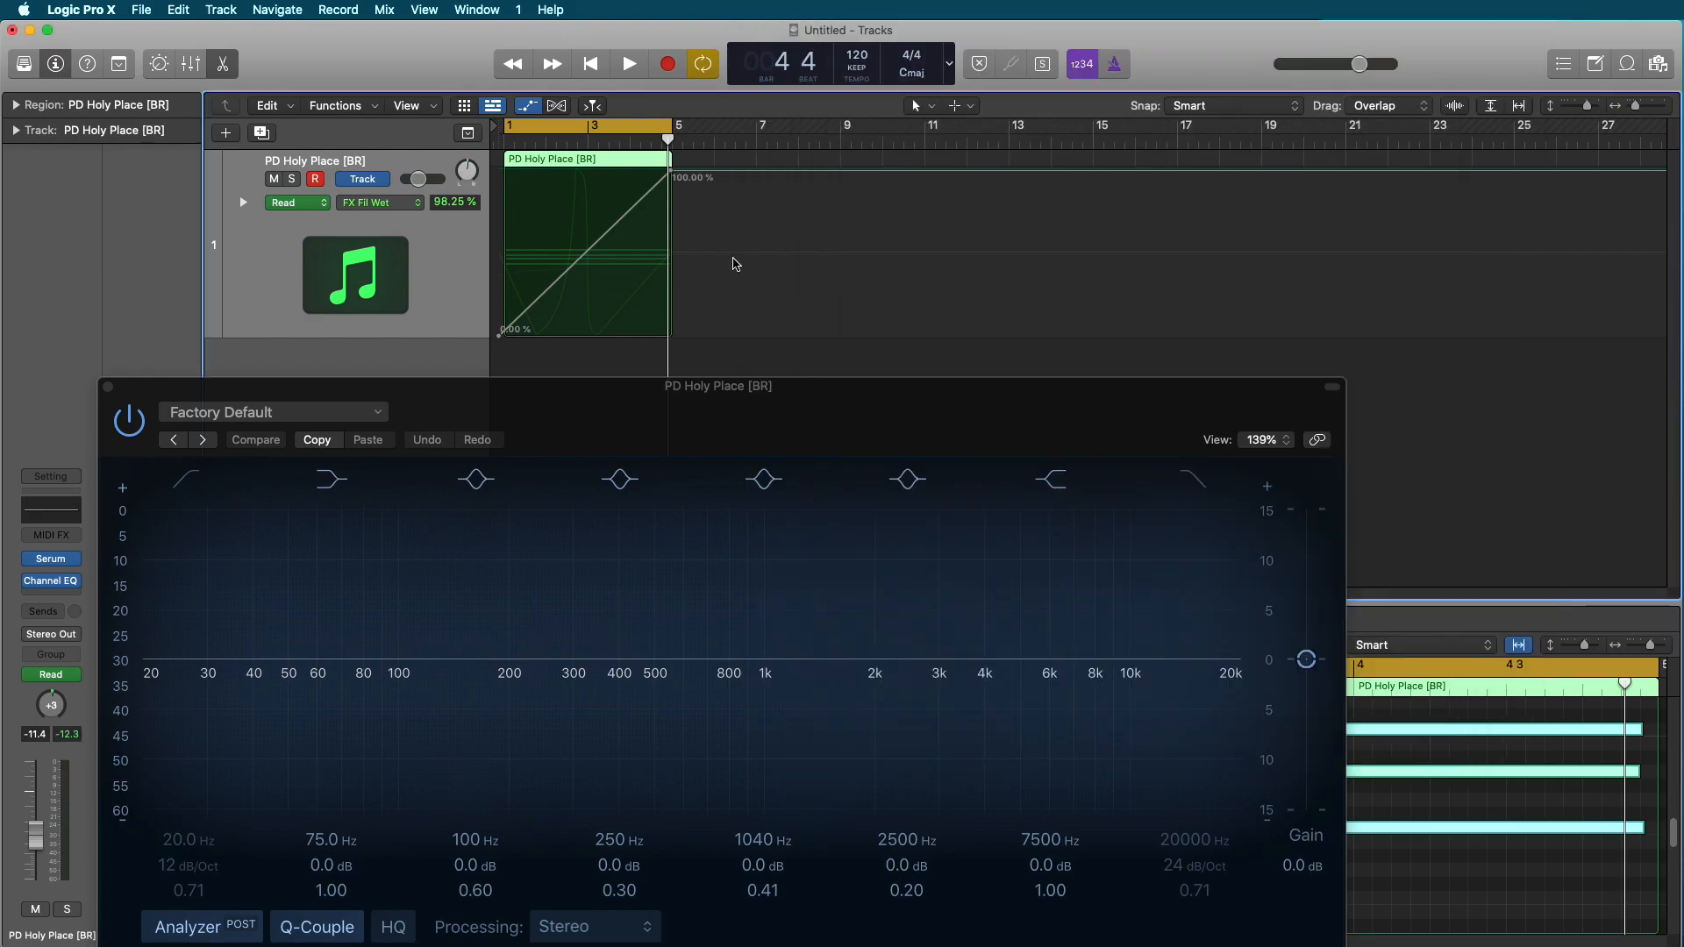
pyautogui.moveTo(730, 411); pyautogui.dragTo(1063, 374)
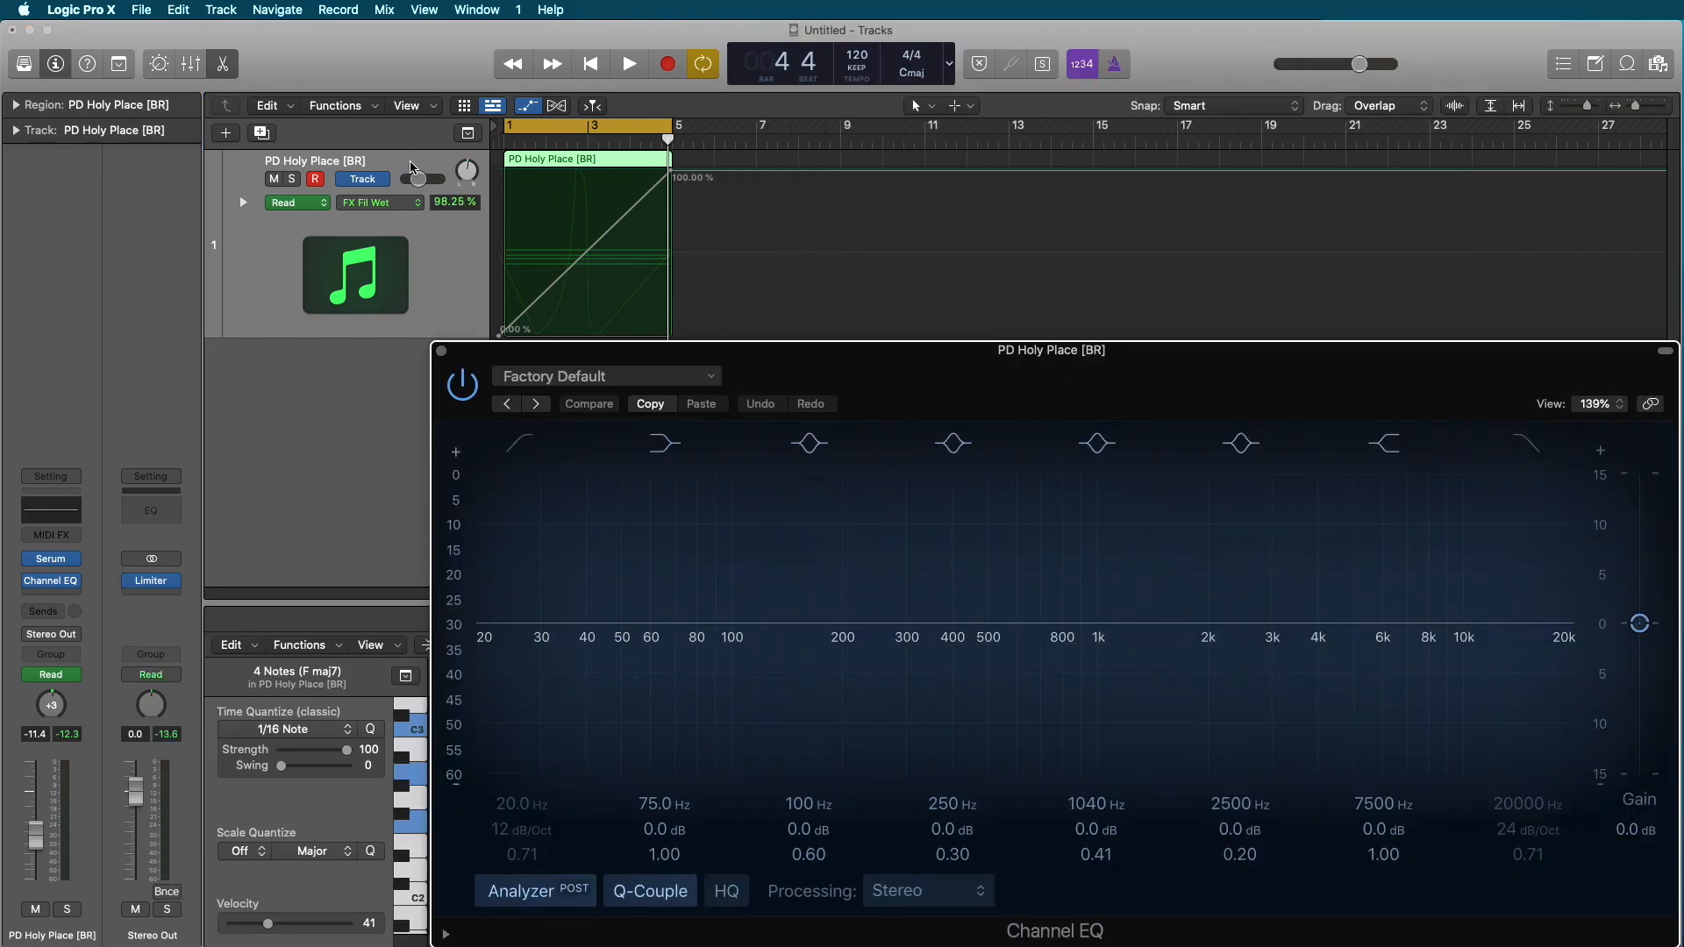
# Enable the Channel EQ's low cut band at 48 dB/Oct and set the track's automation parameter to Low Cut Frequency.
pyautogui.click(626, 64)
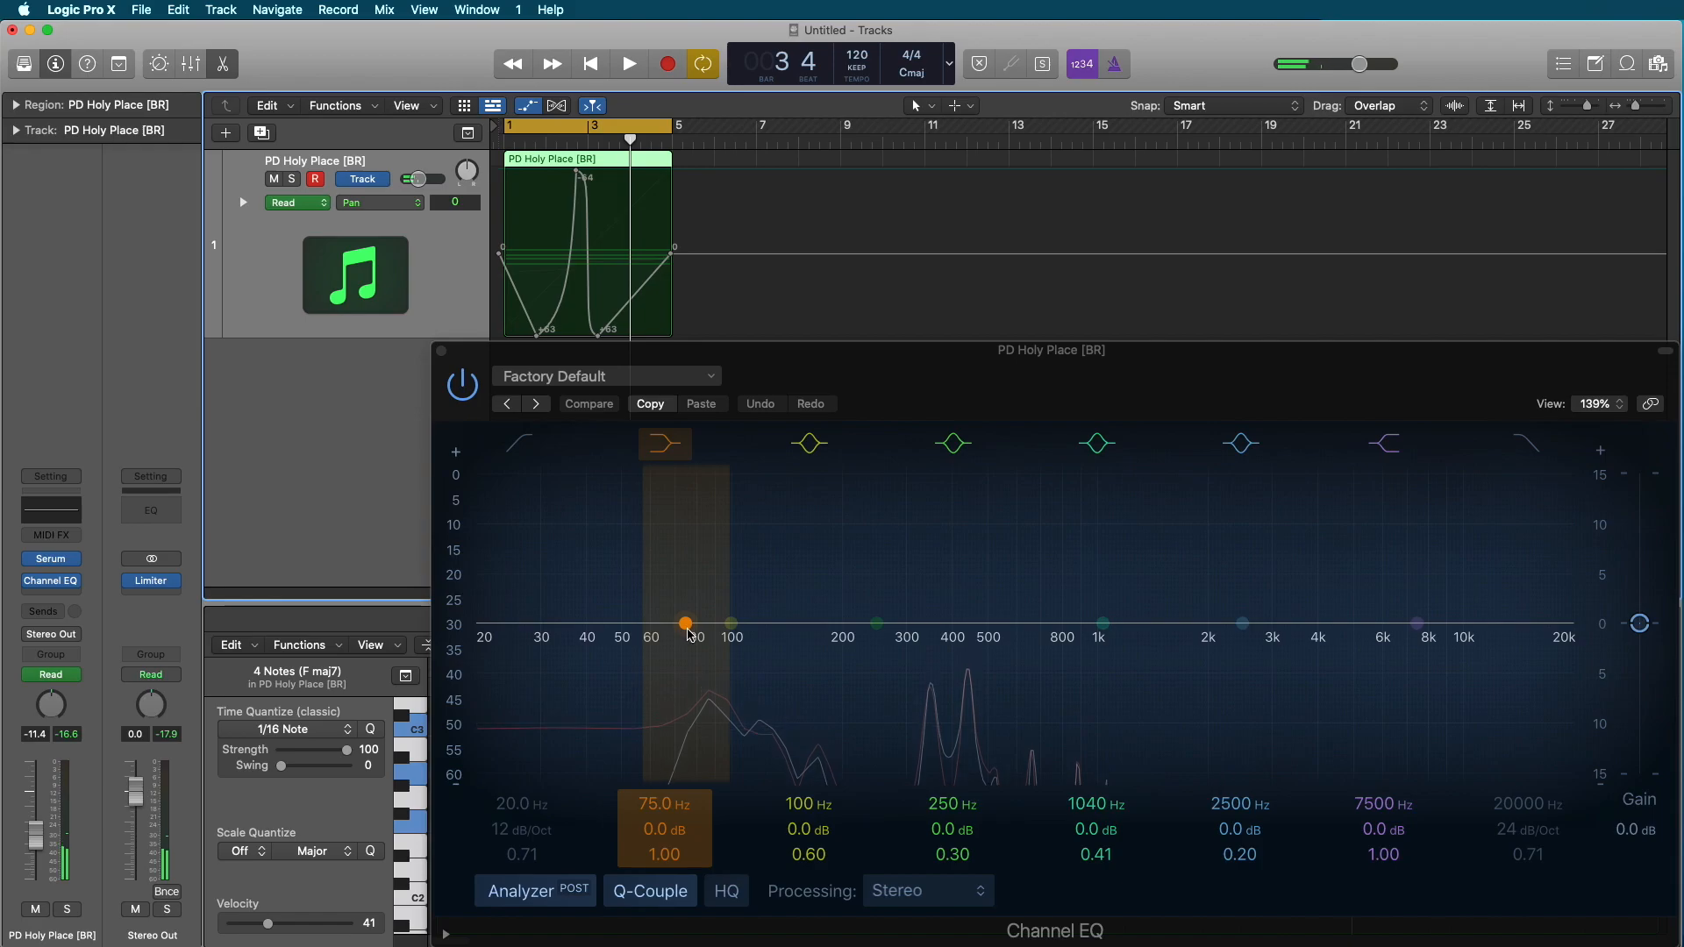
pyautogui.click(503, 451)
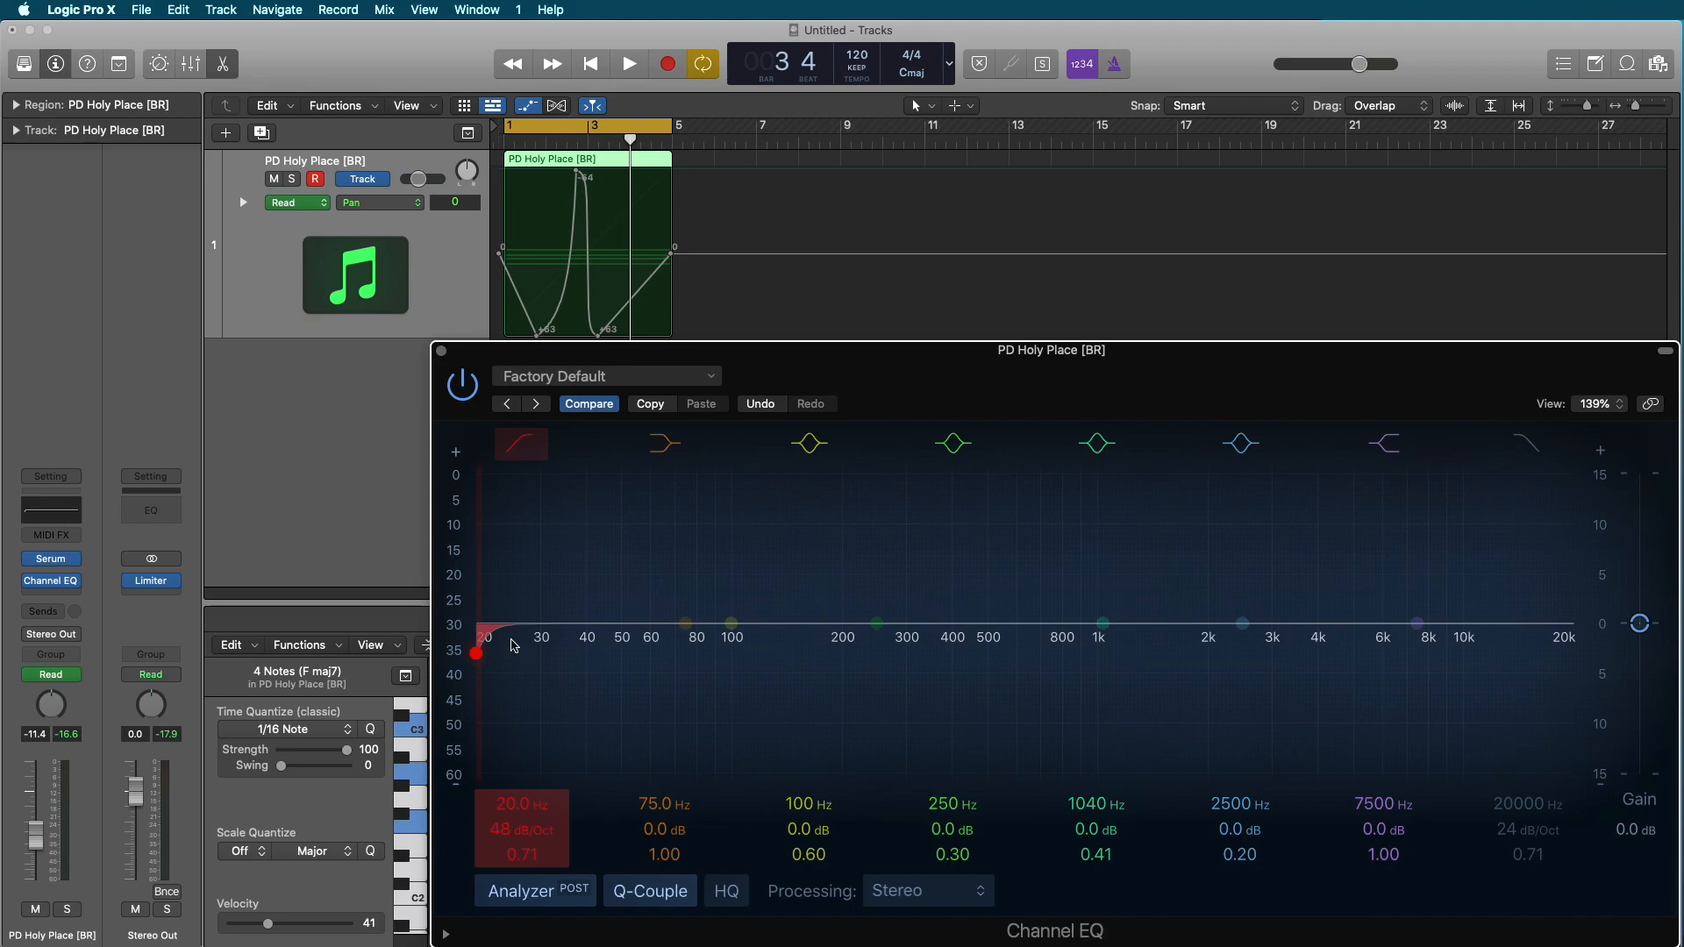
pyautogui.click(373, 204)
pyautogui.moveTo(403, 125)
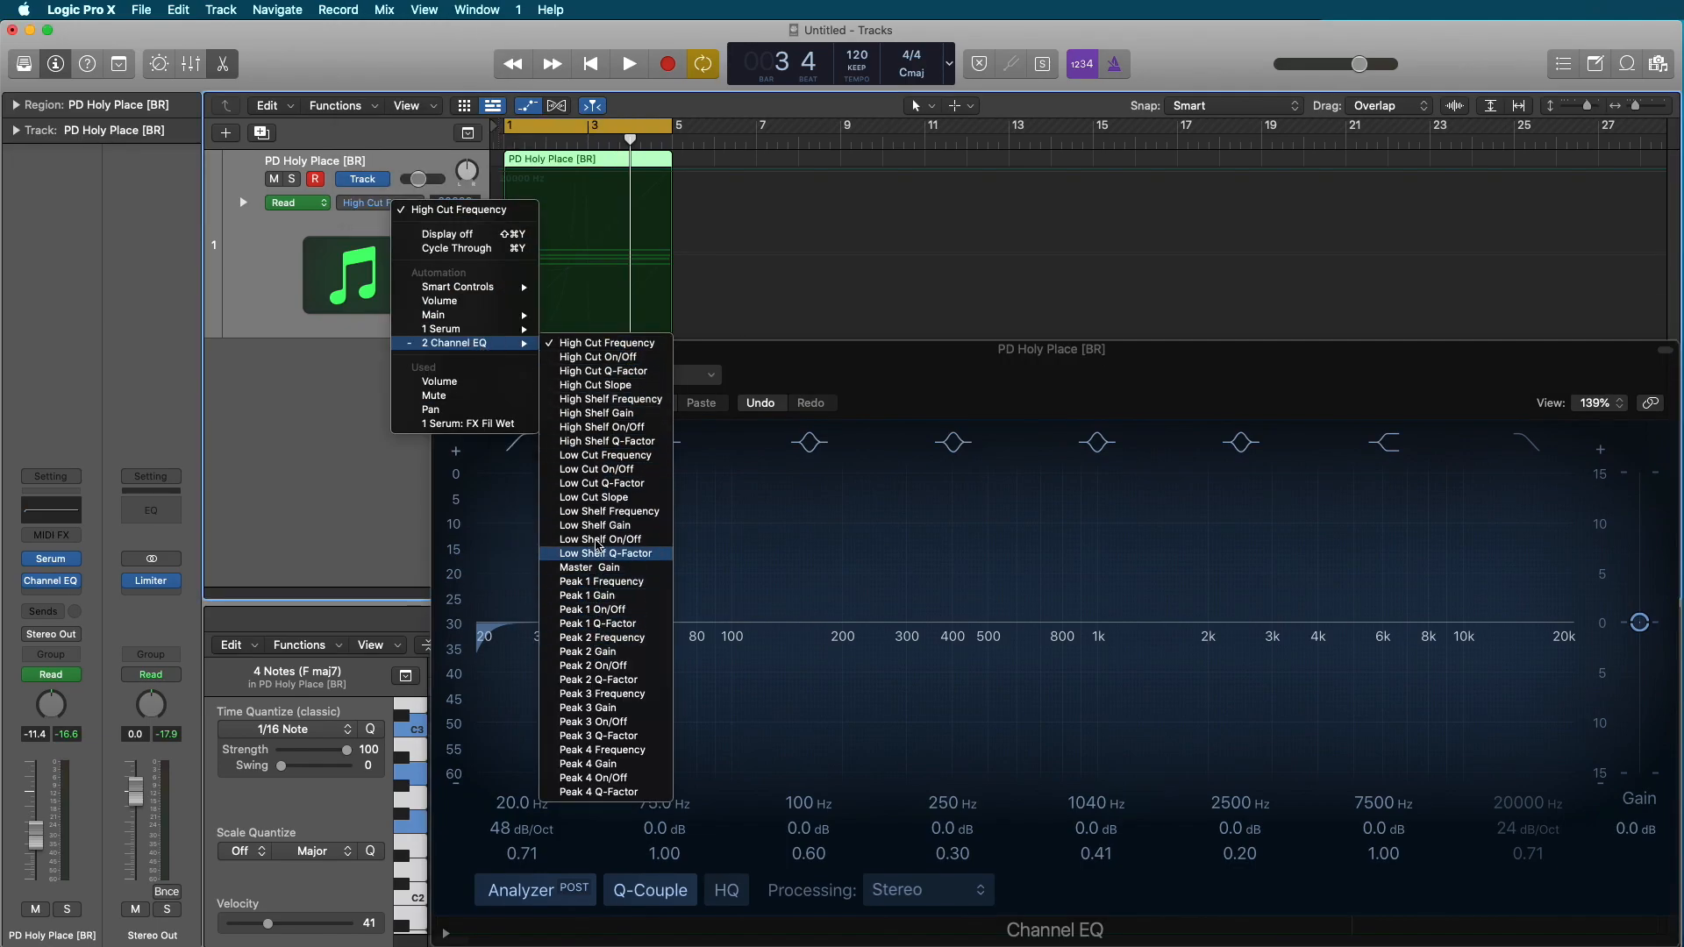
pyautogui.click(619, 455)
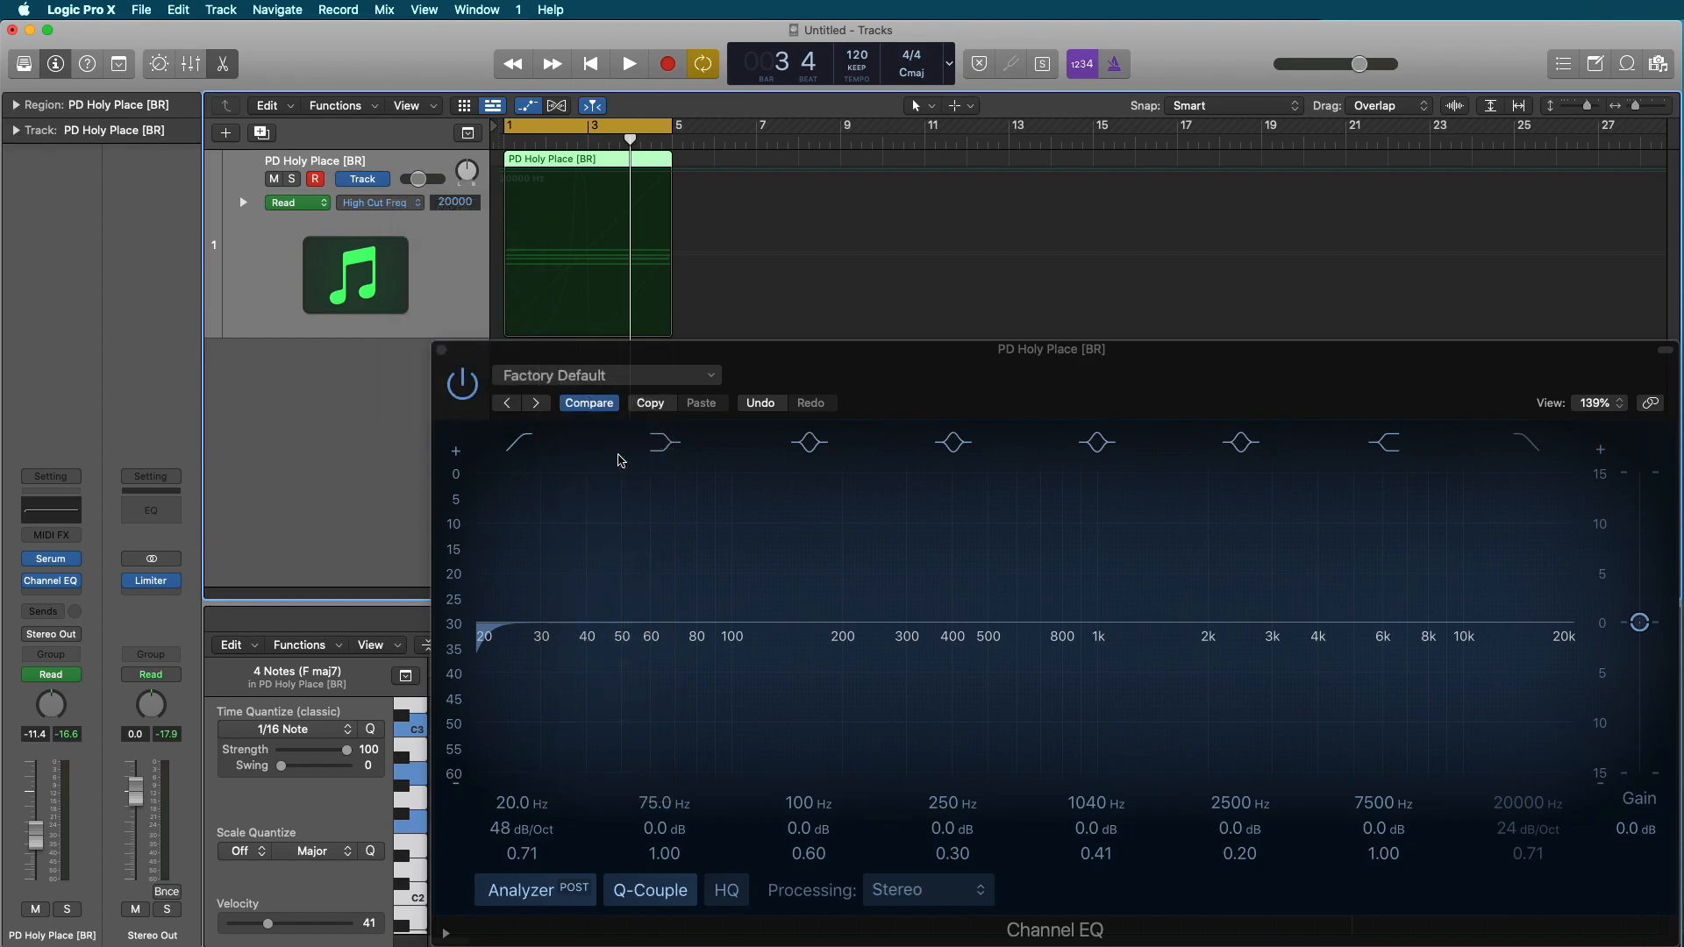
# Draw Low Cut Frequency automation rising from 20 Hz at the region's start to 20000 Hz at its end and play it back.
pyautogui.click(526, 261)
pyautogui.moveTo(566, 348); pyautogui.dragTo(550, 382)
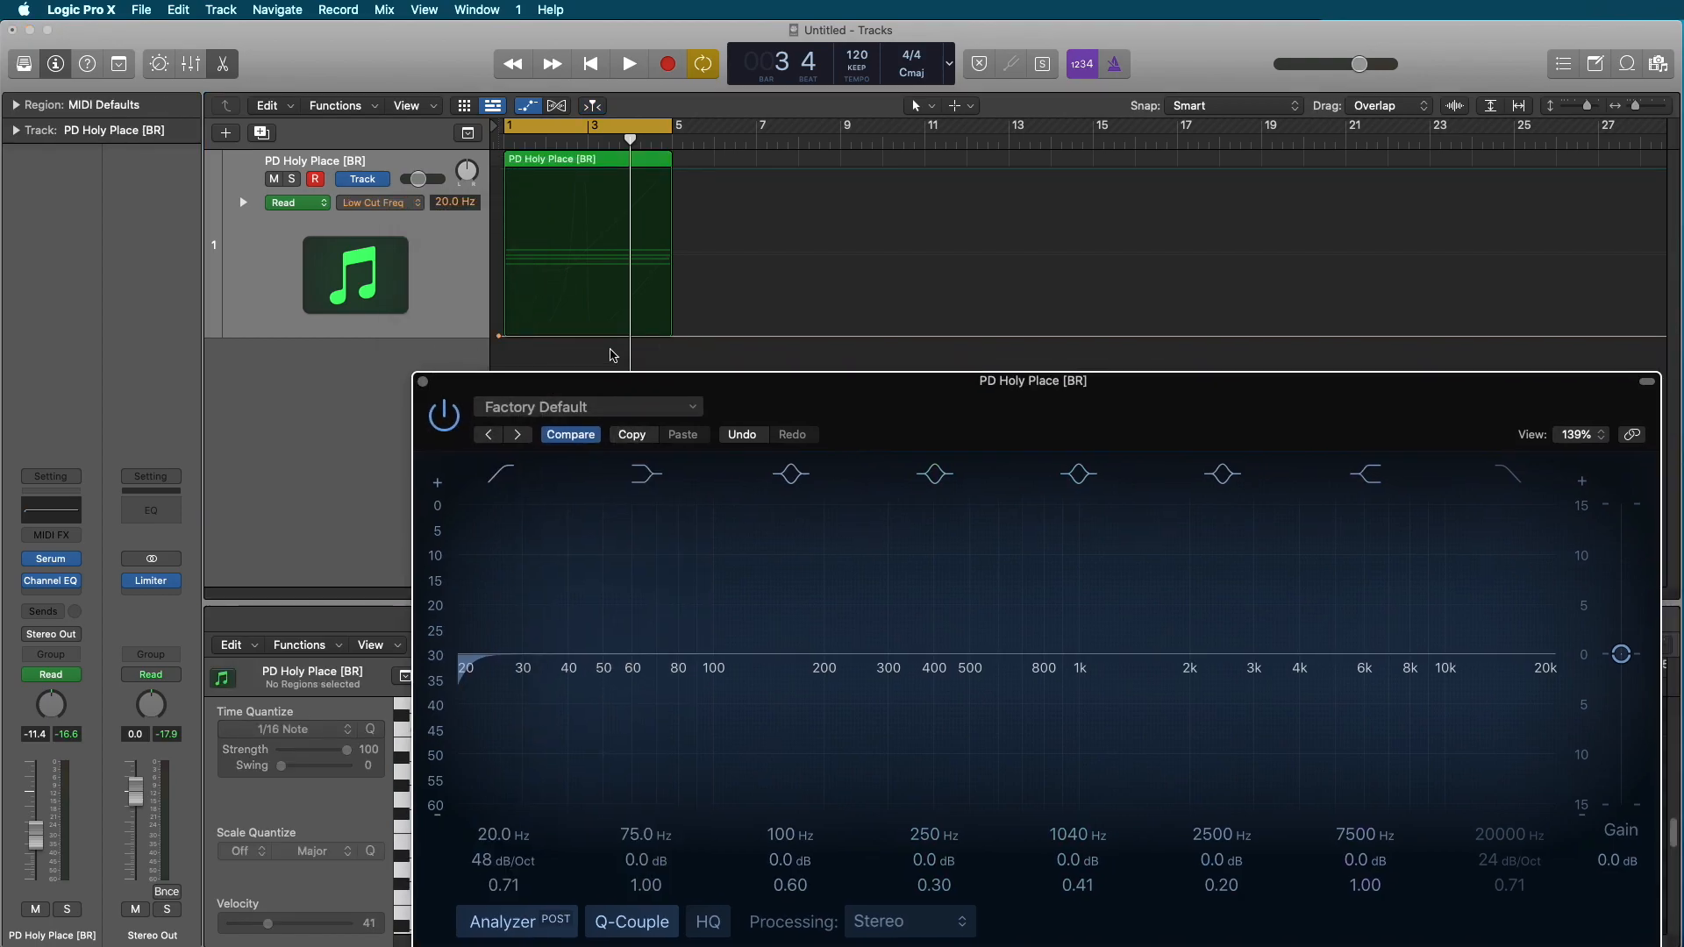
pyautogui.click(673, 337)
pyautogui.moveTo(672, 336); pyautogui.dragTo(672, 171)
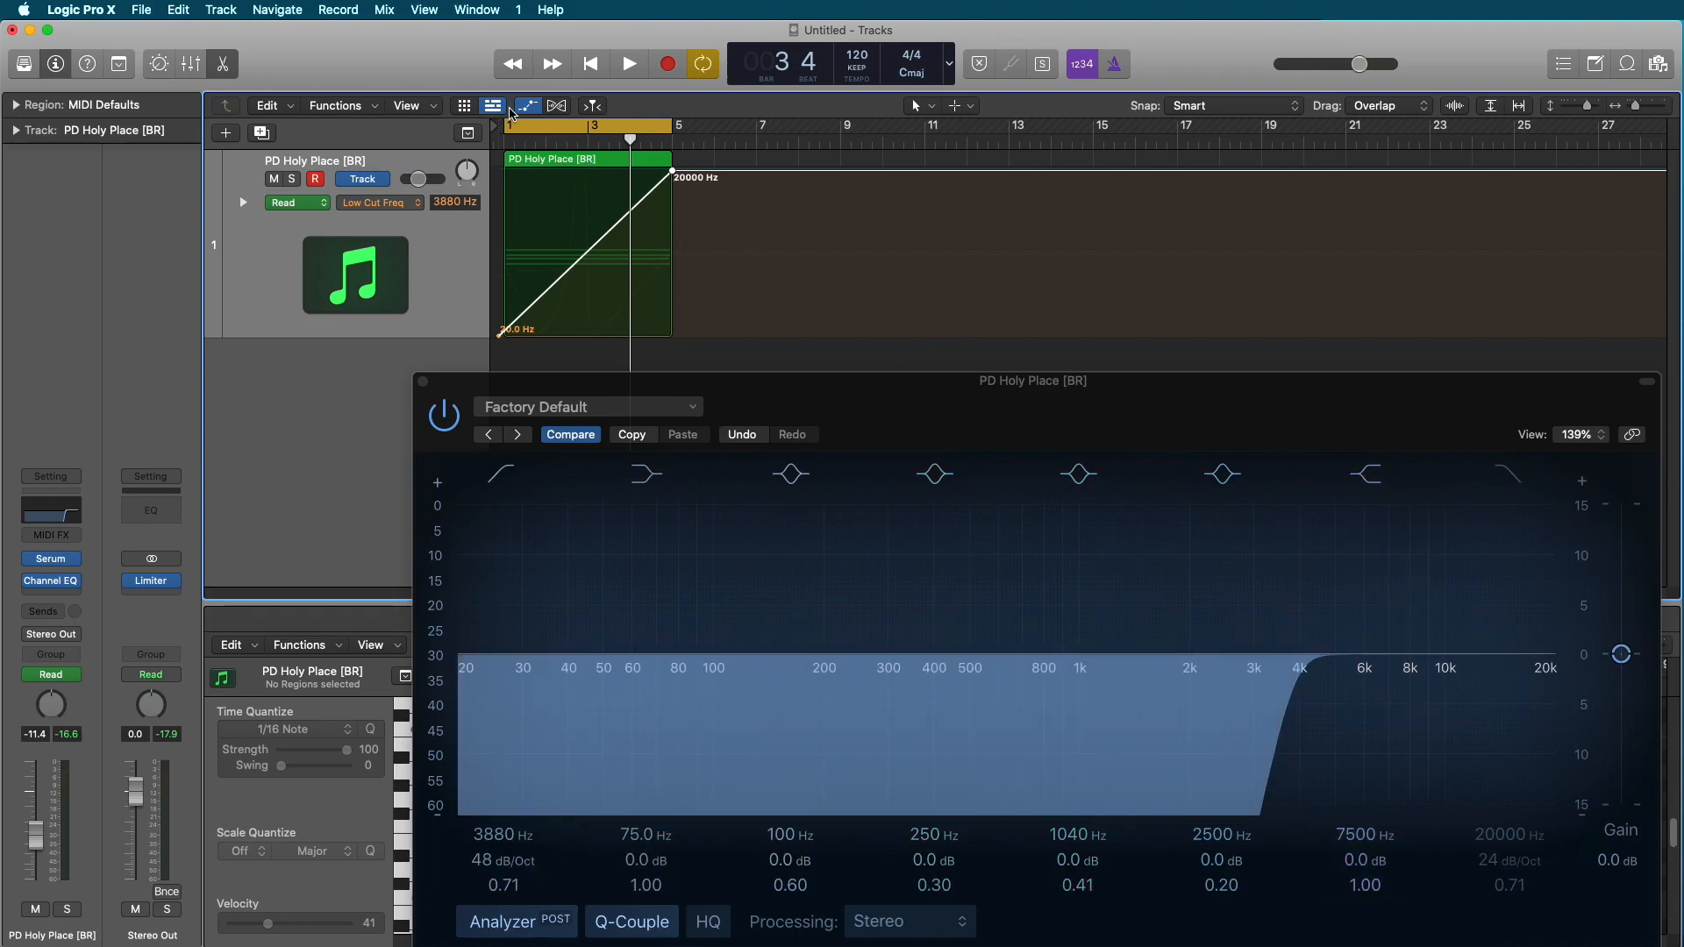
pyautogui.click(590, 64)
pyautogui.click(629, 64)
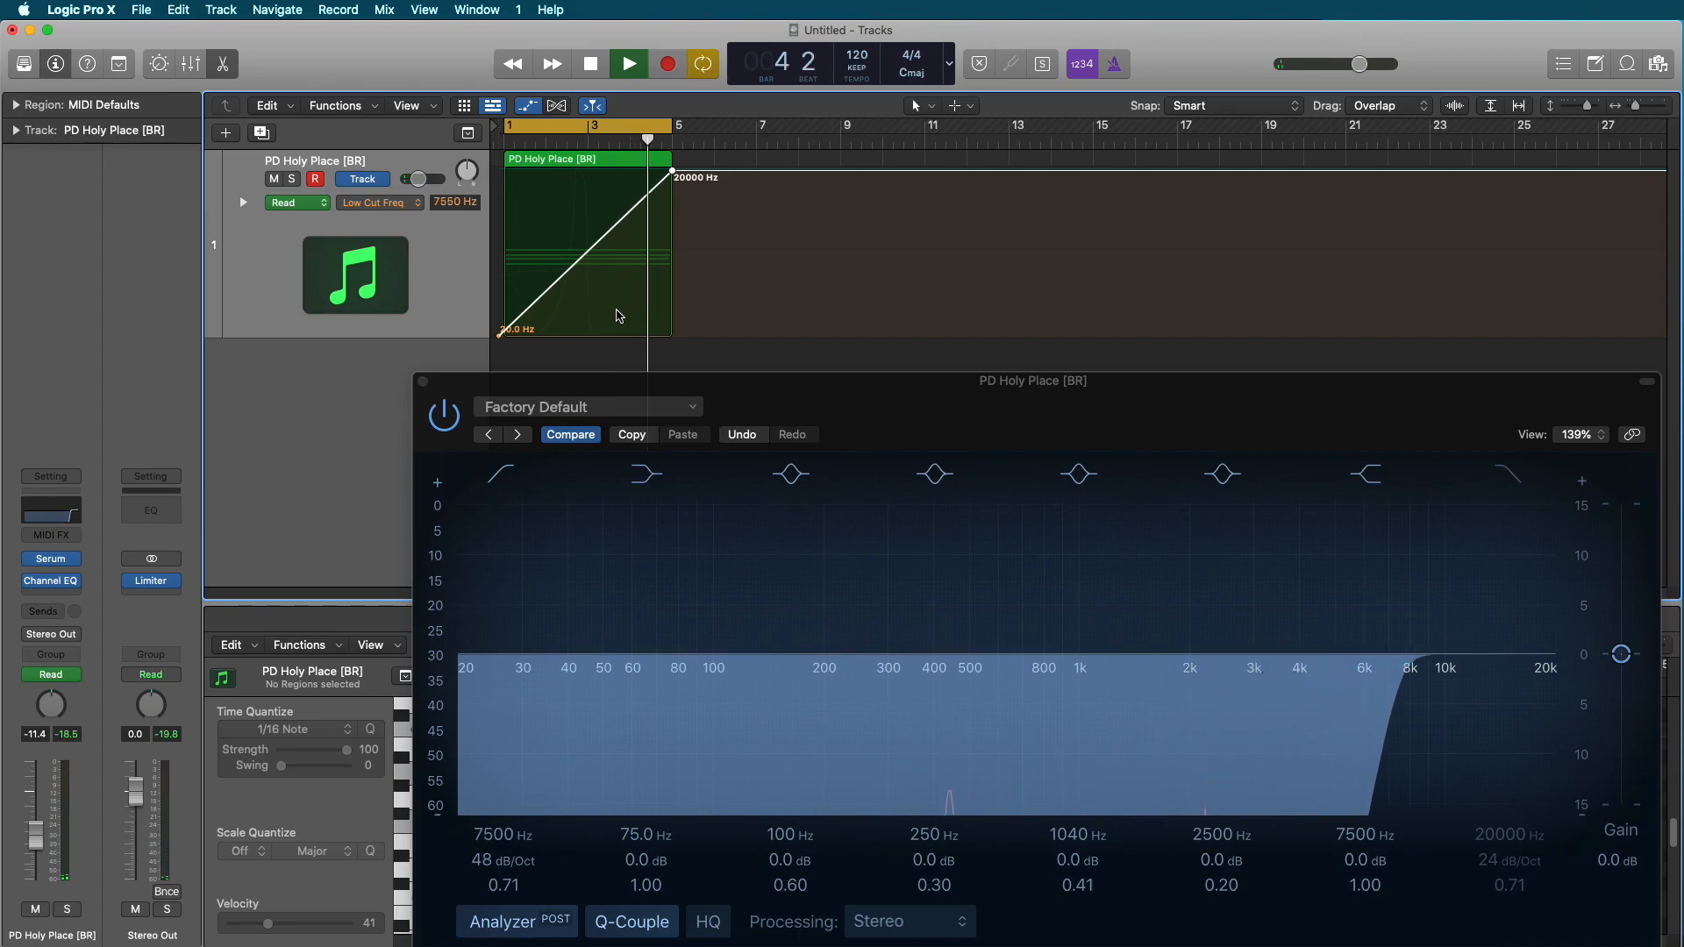
pyautogui.press('space')
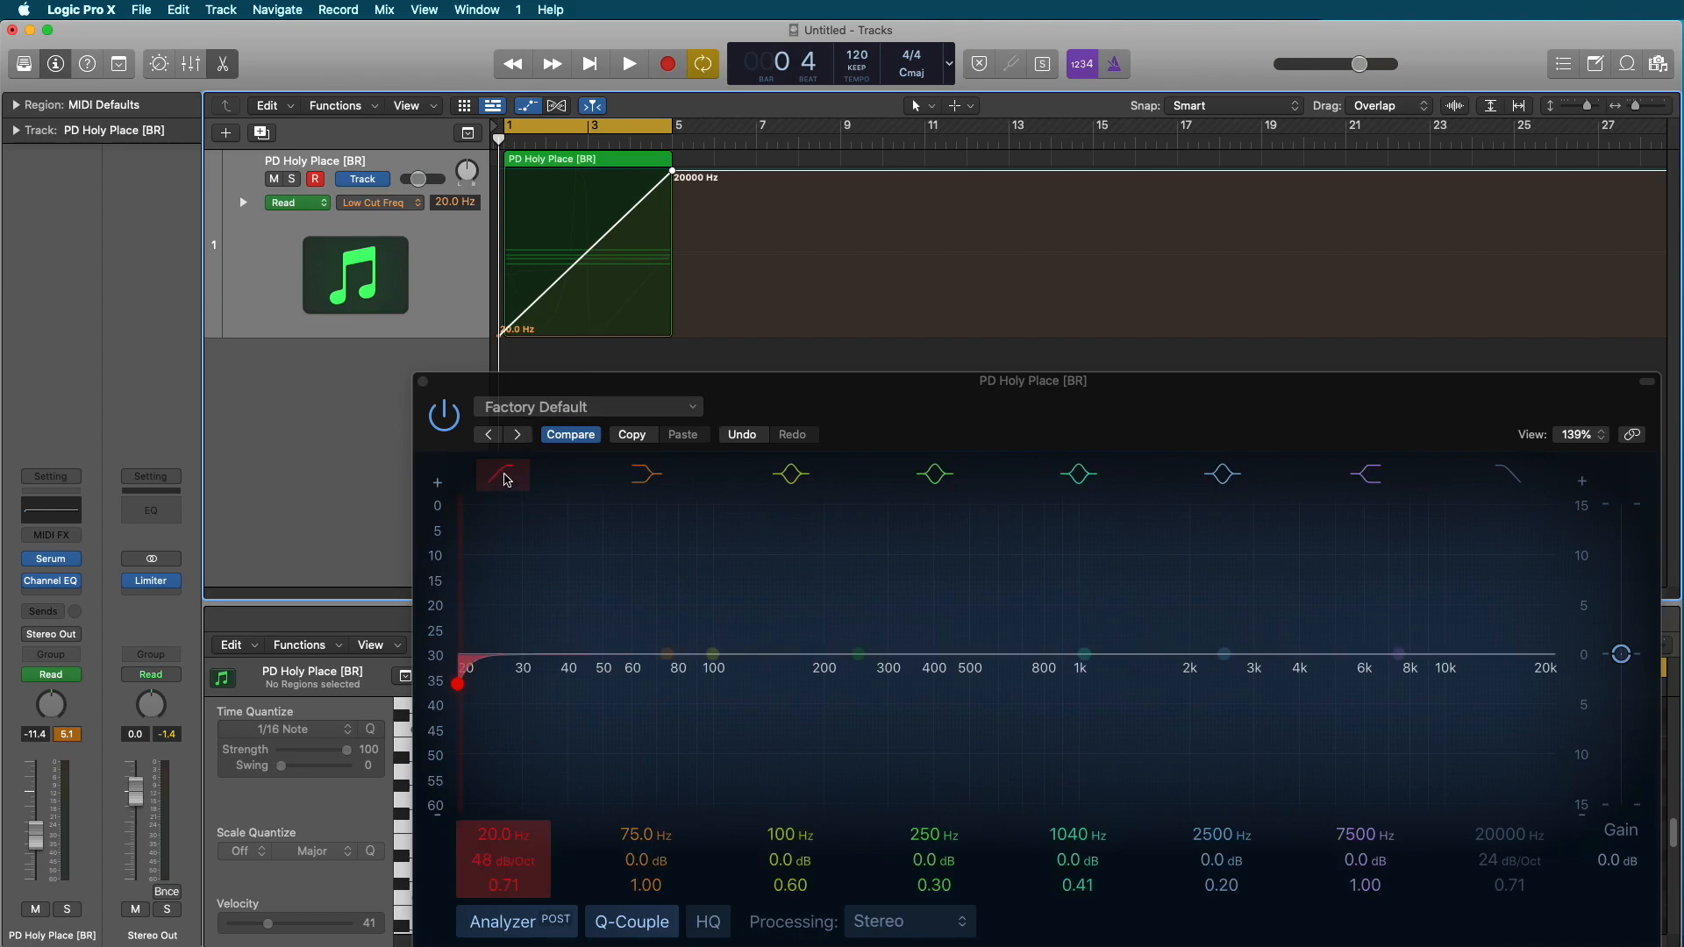
# Turn off the EQ's low cut band and automate High Cut Frequency from 20000 Hz down to 20 Hz across the region.
pyautogui.click(507, 480)
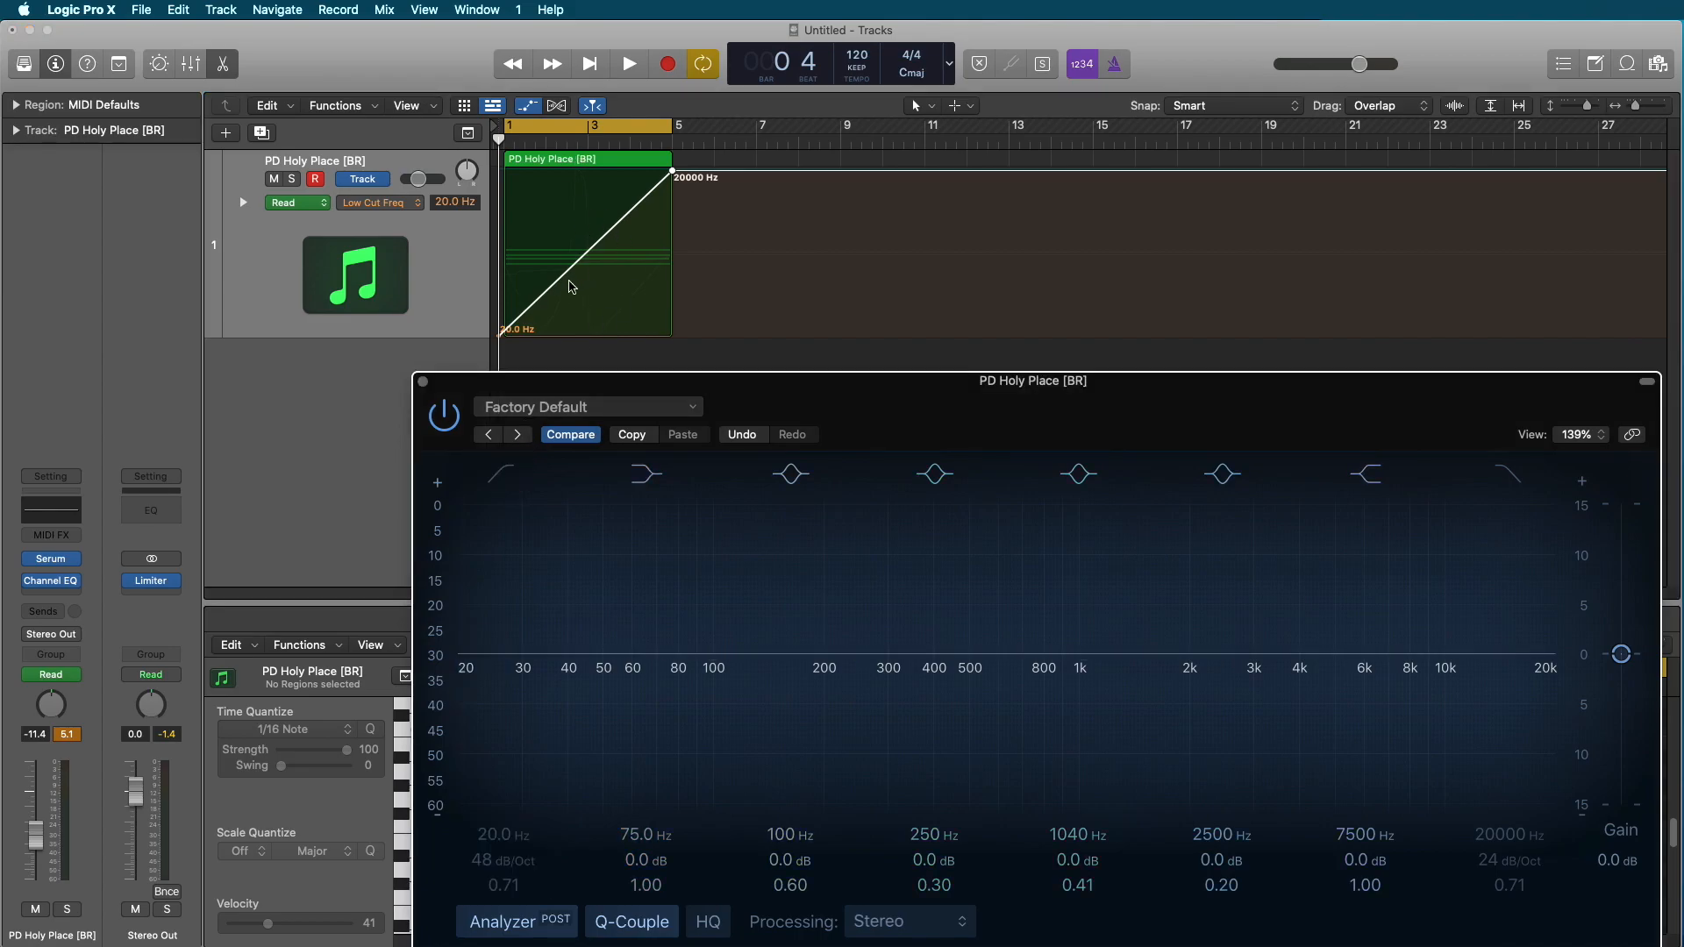
pyautogui.press('space')
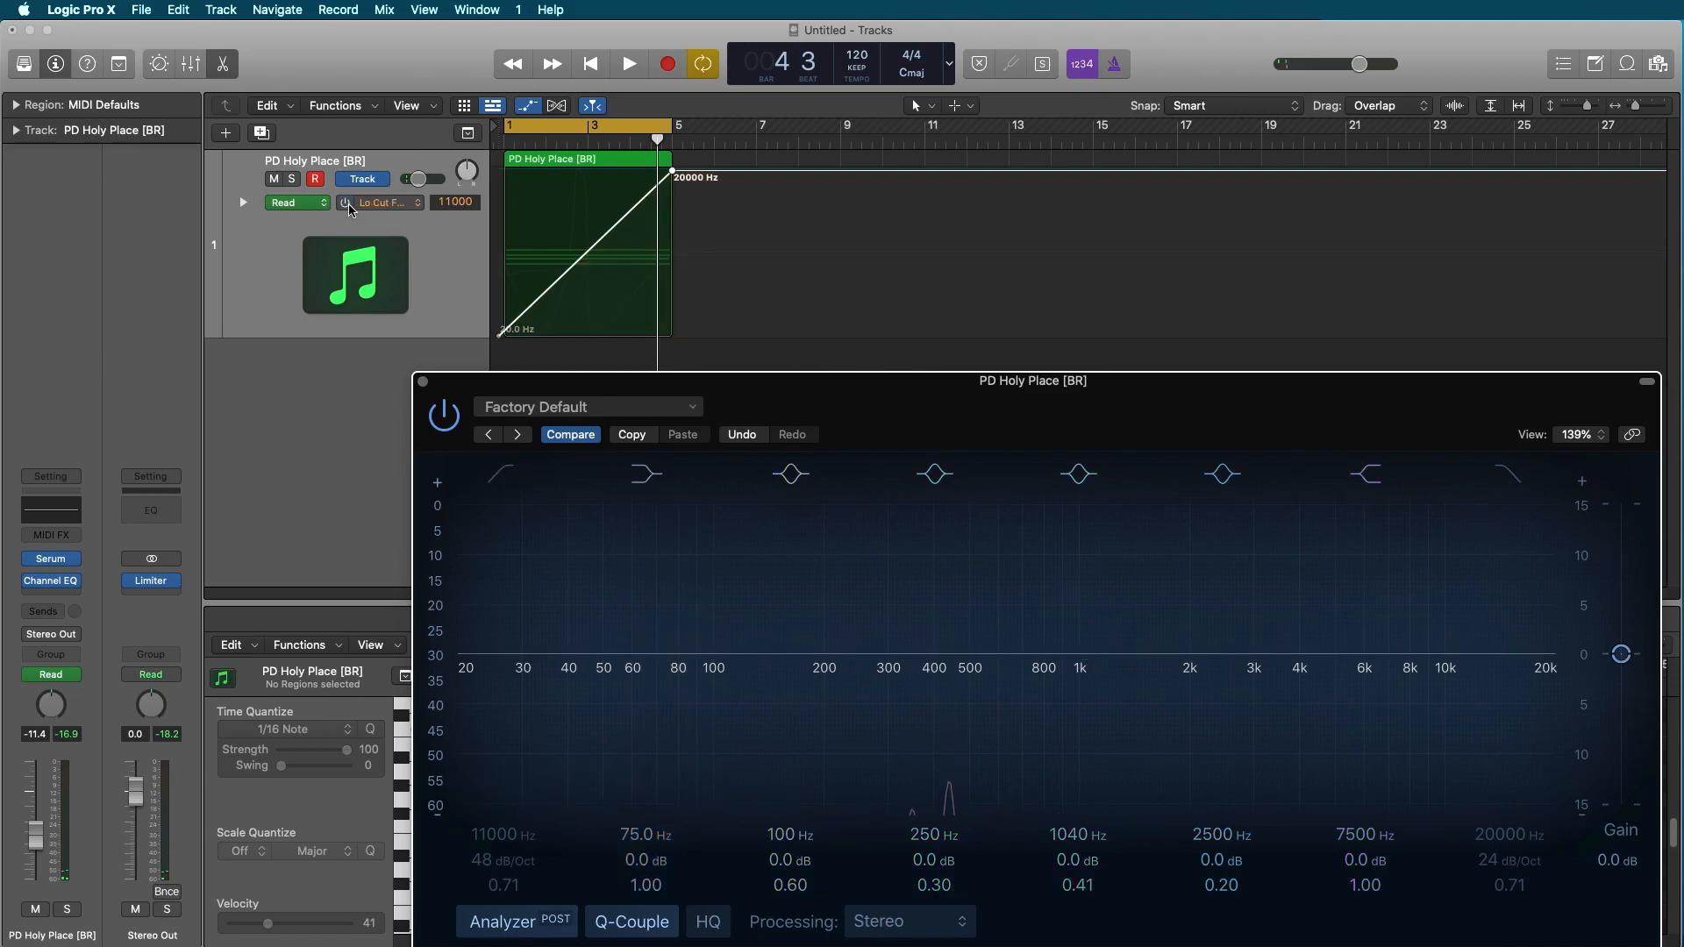
pyautogui.click(389, 200)
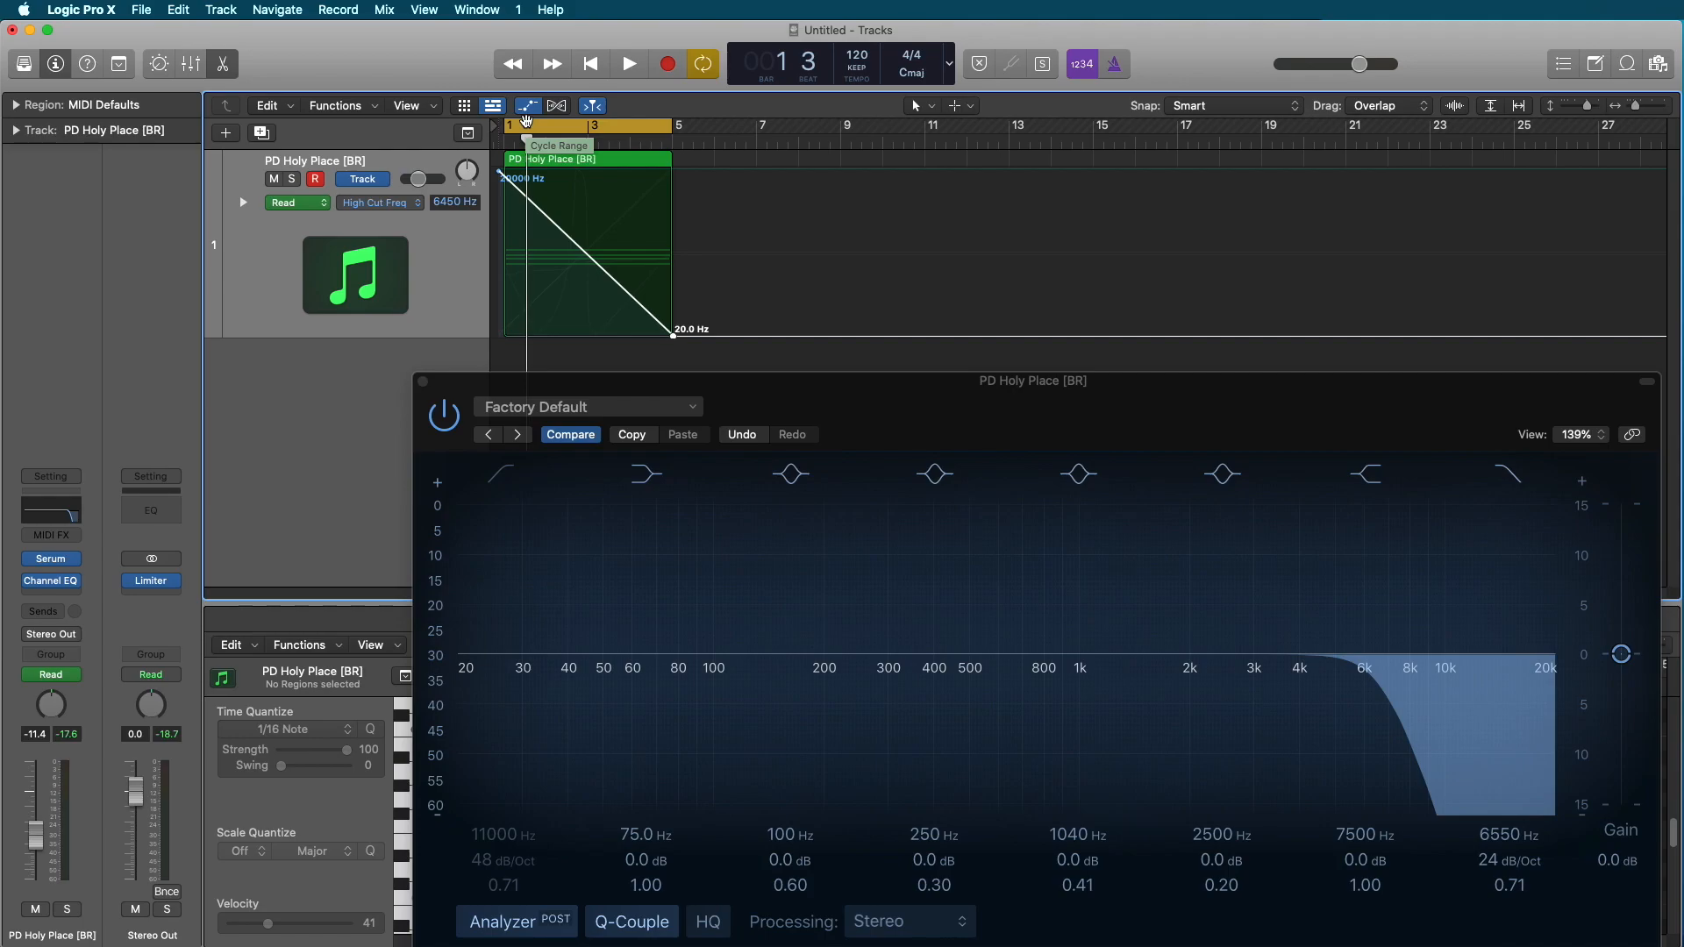
# Close the Channel EQ, create an arrangement track for Stereo Out and display its Volume automation.
pyautogui.click(422, 380)
pyautogui.rightClick(135, 938)
pyautogui.click(149, 941)
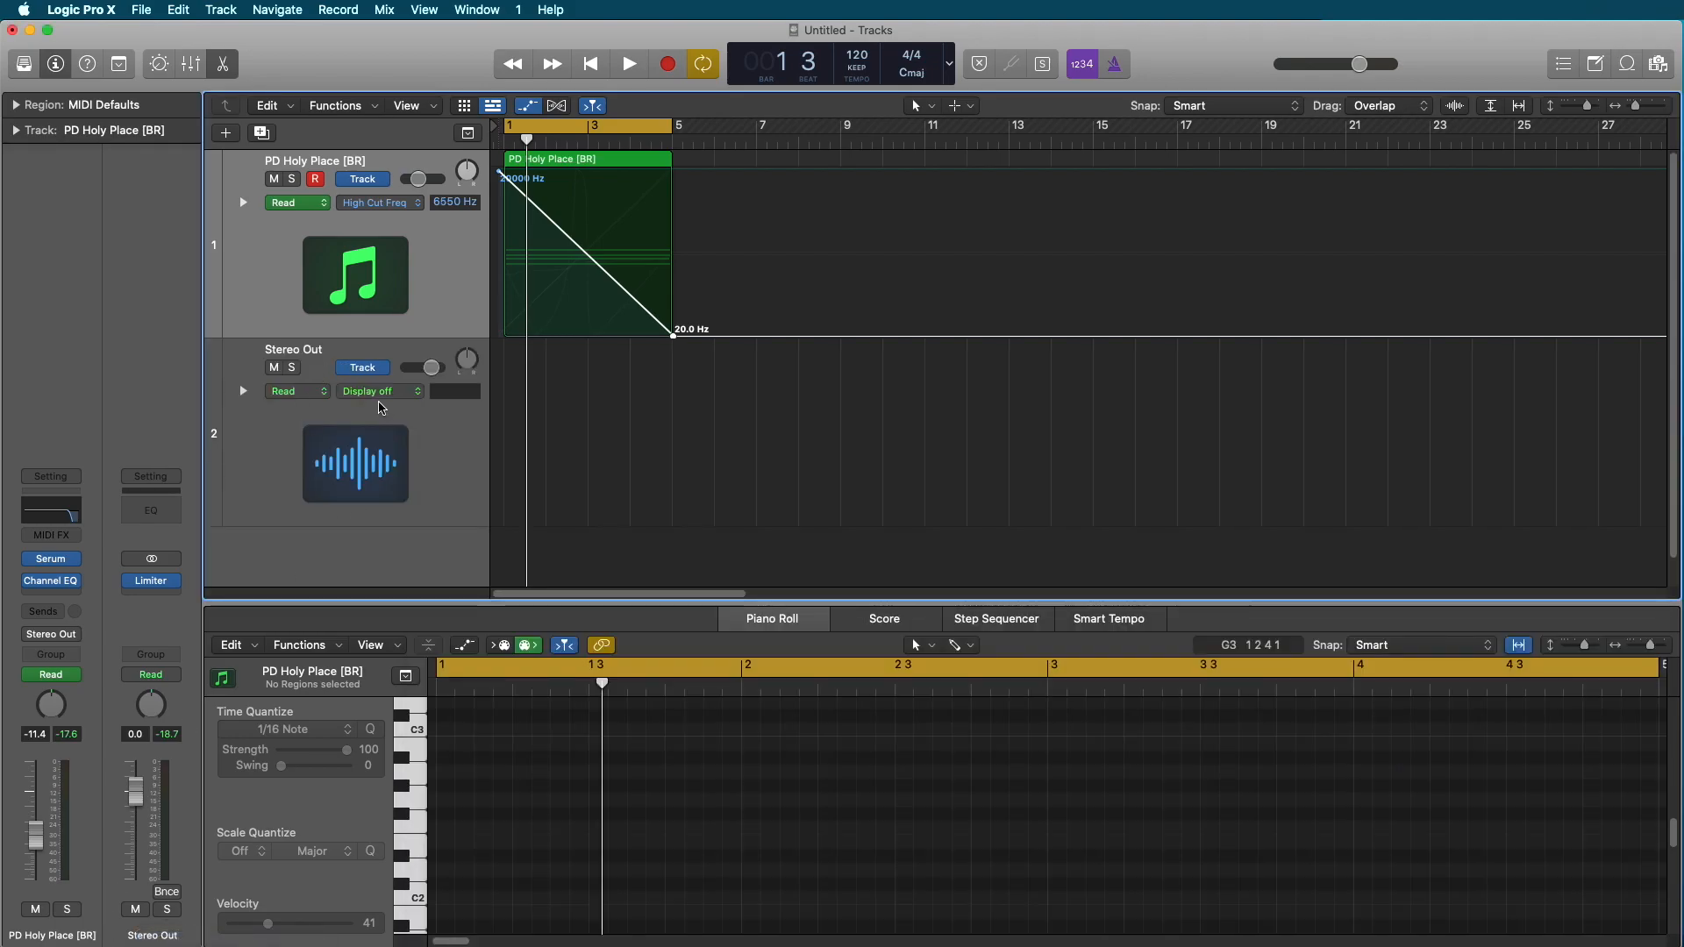
pyautogui.click(284, 442)
pyautogui.click(378, 392)
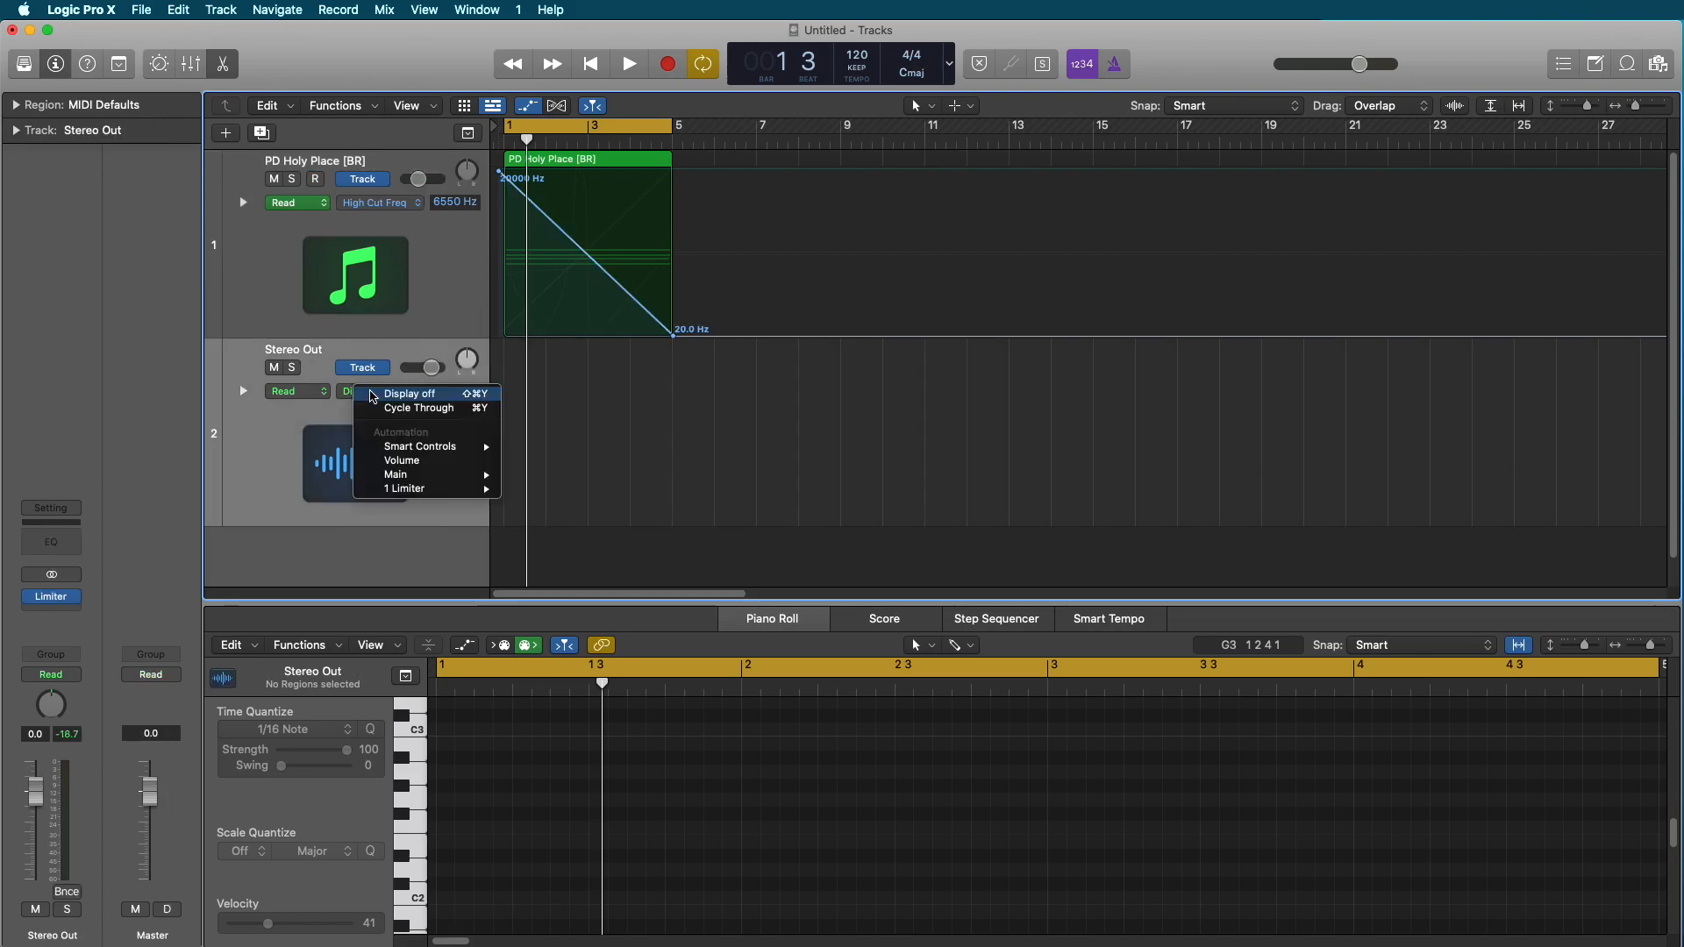
pyautogui.click(421, 465)
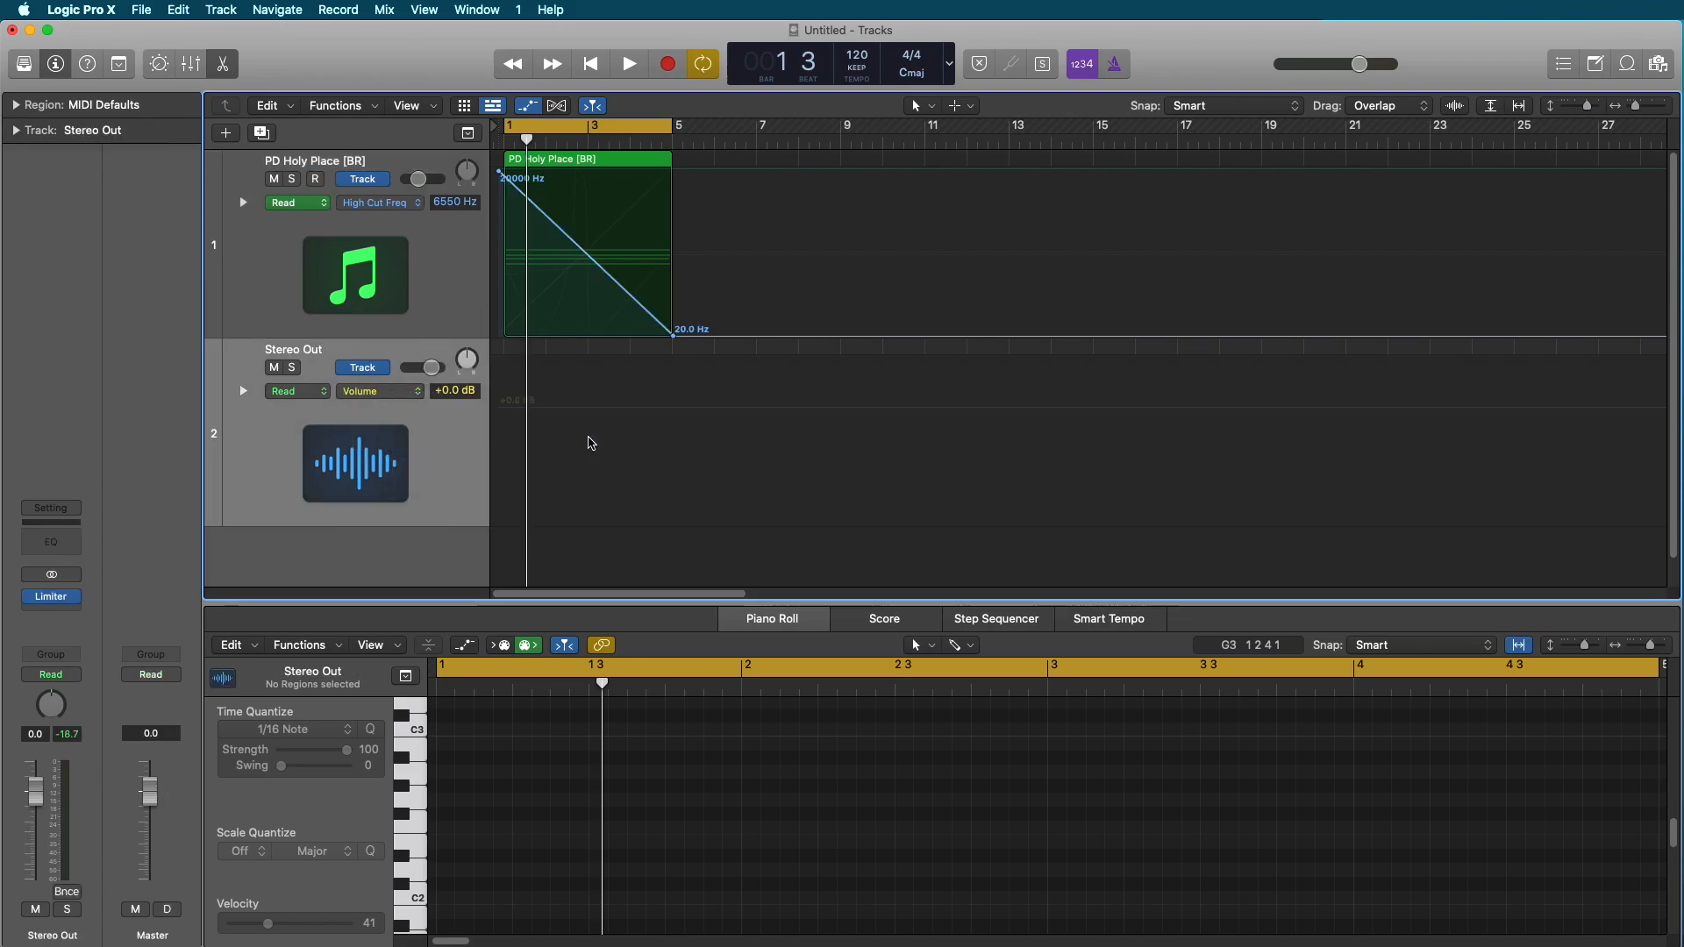
# Draw Stereo Out volume automation fading in from -∞ to 0 dB and back out to -∞ by bar 5, and play it back.
pyautogui.click(530, 414)
pyautogui.moveTo(500, 408); pyautogui.dragTo(500, 524)
pyautogui.click(657, 408)
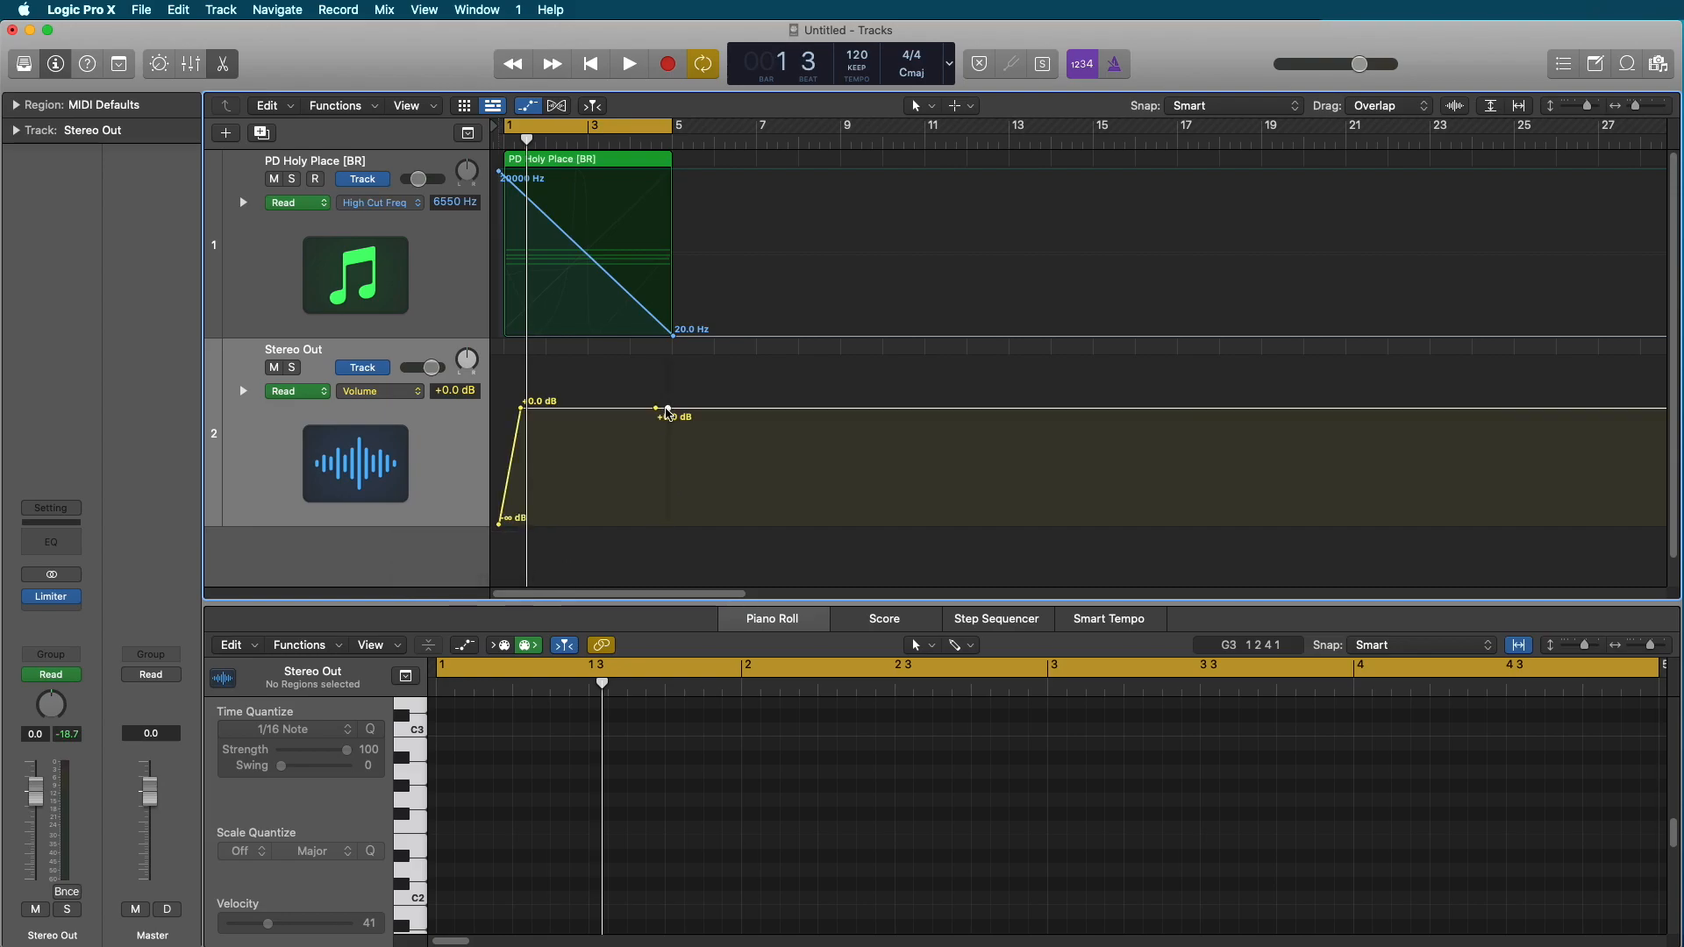
pyautogui.moveTo(668, 408); pyautogui.dragTo(669, 525)
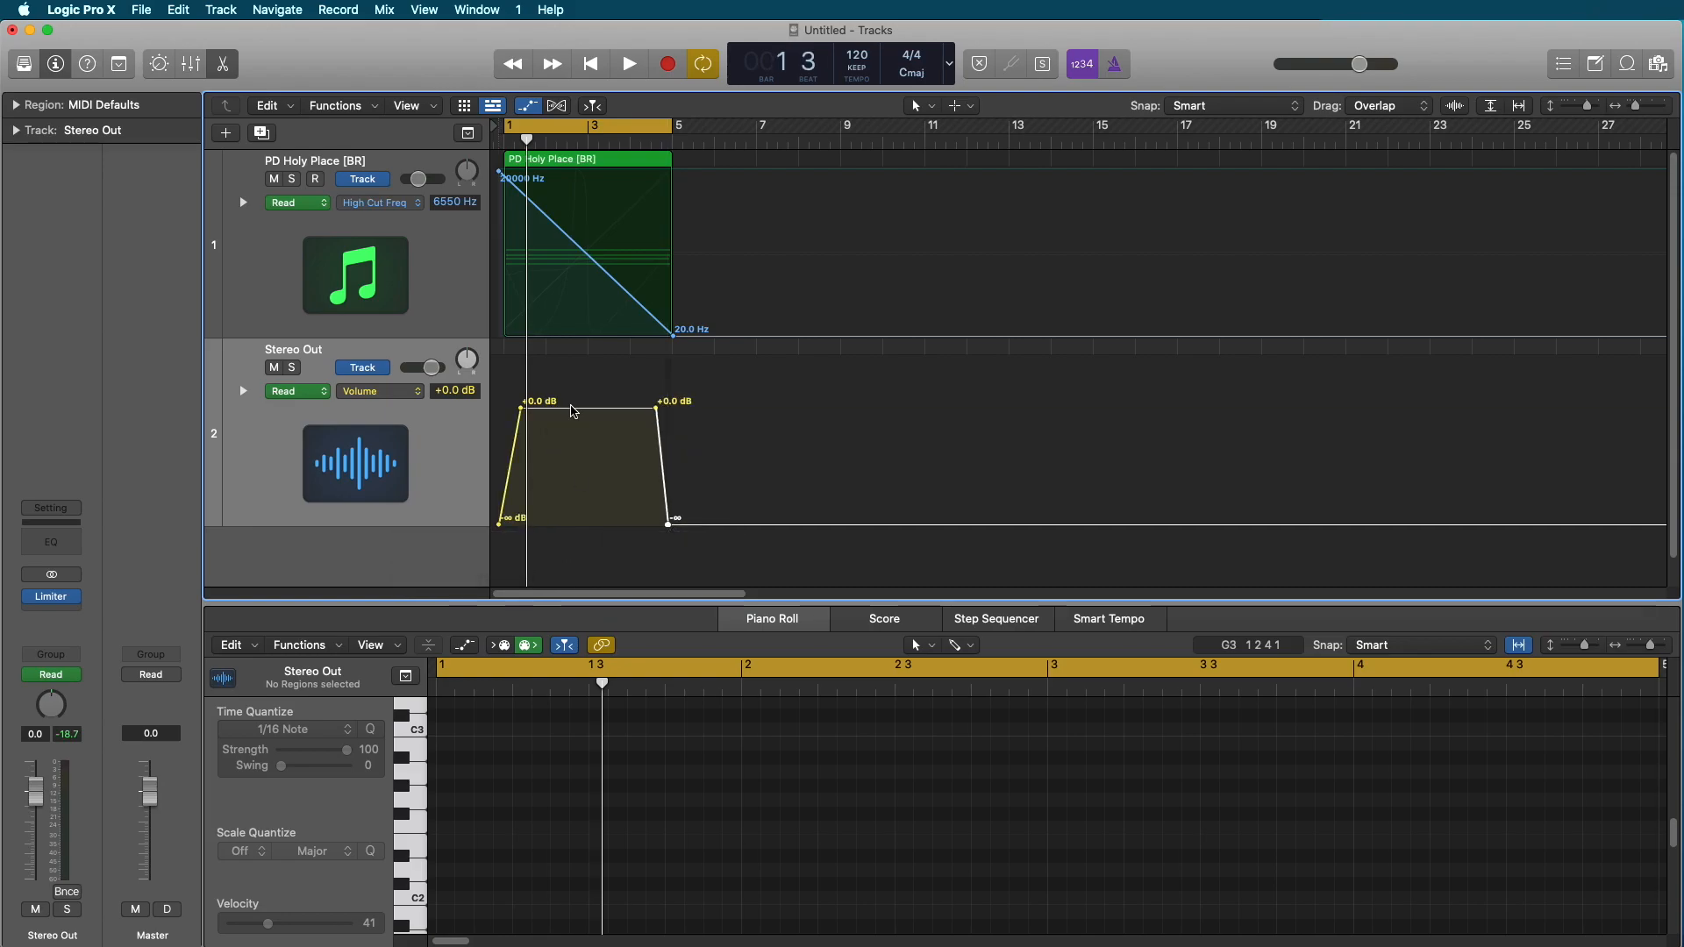
pyautogui.press('Return')
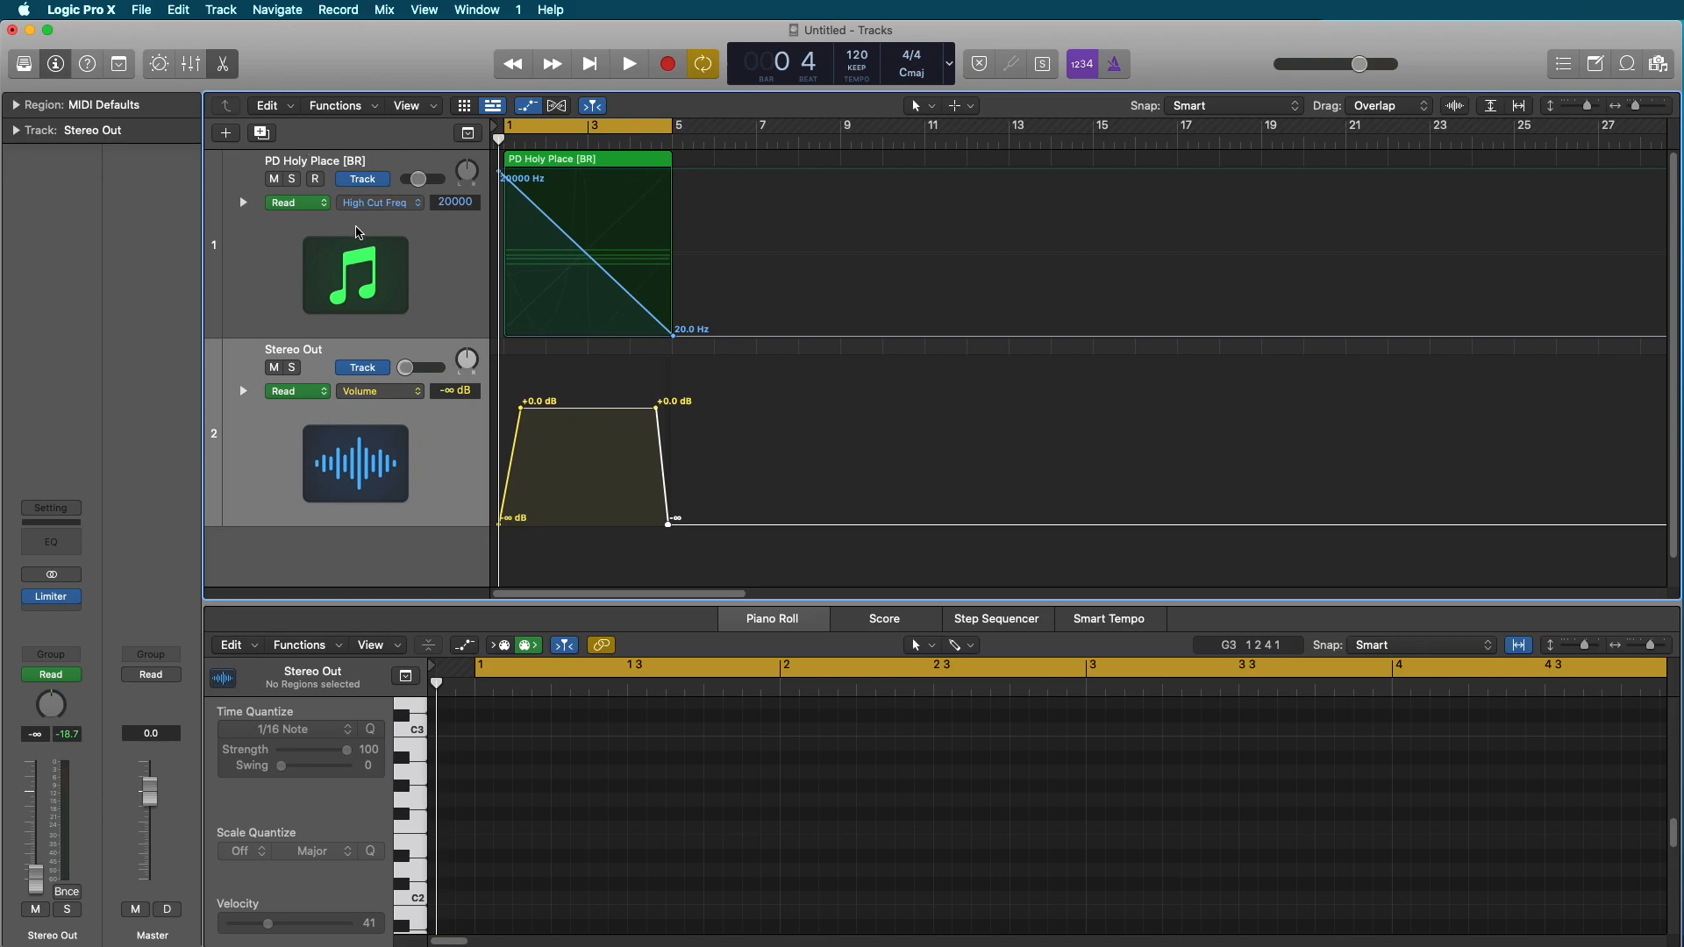
pyautogui.press('space')
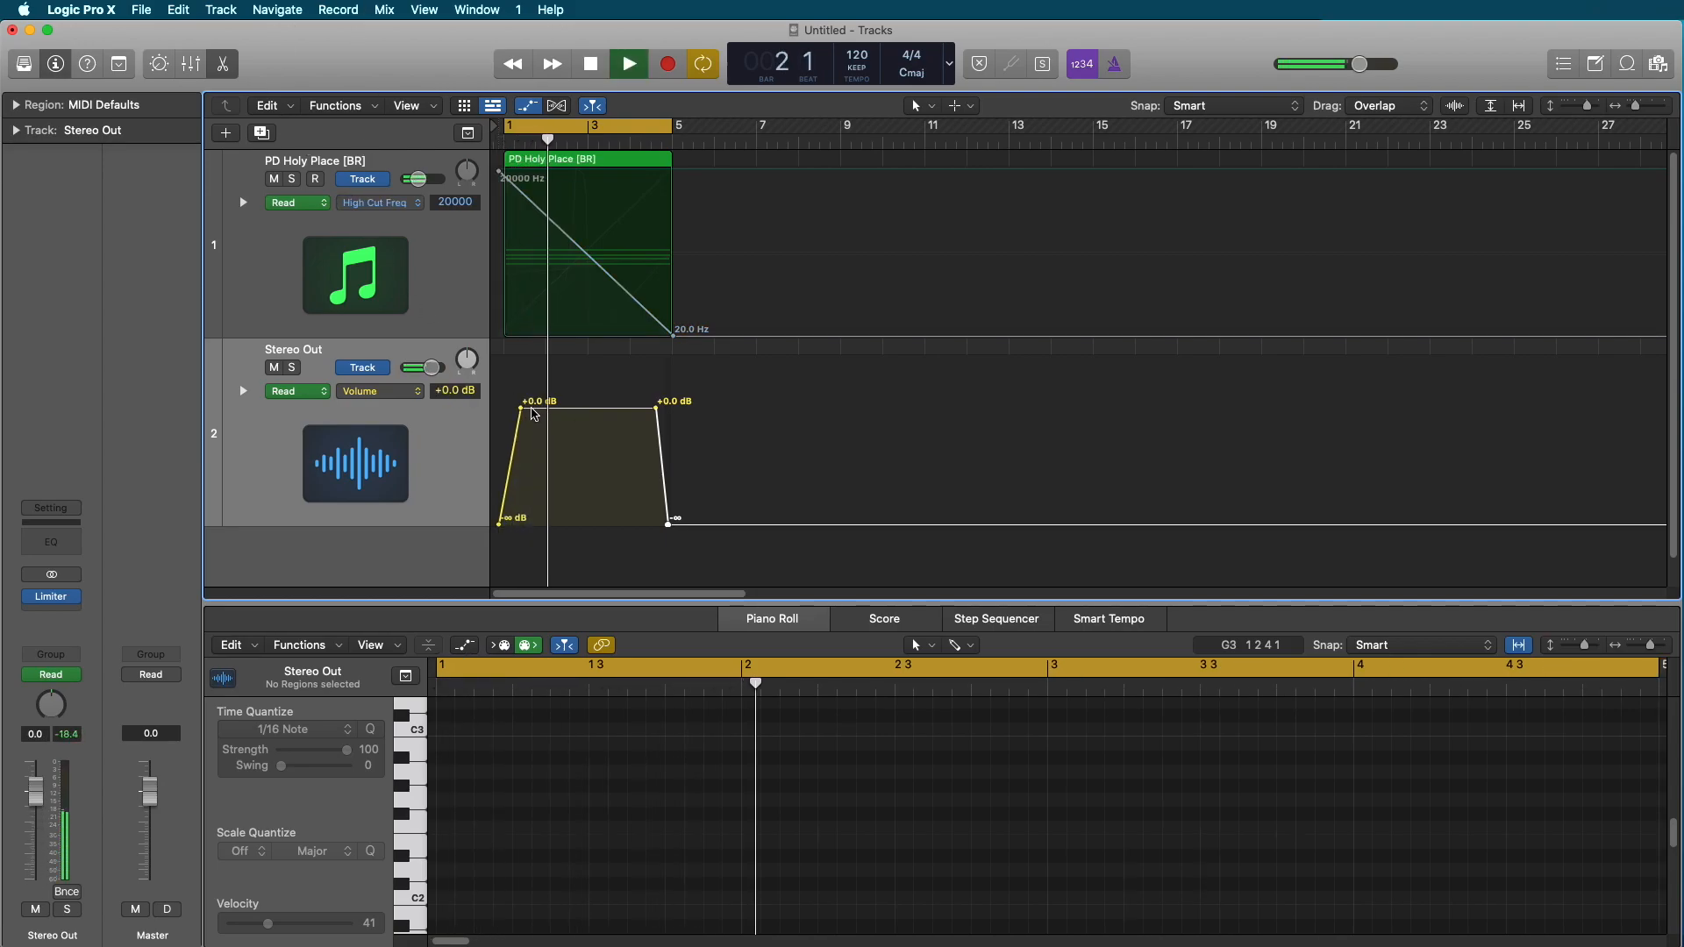
pyautogui.press('space')
# Move the start of the Stereo Out fade-out earlier, to shortly after bar 2, and play back the longer fade.
pyautogui.moveTo(658, 409); pyautogui.dragTo(562, 408)
pyautogui.press('space')
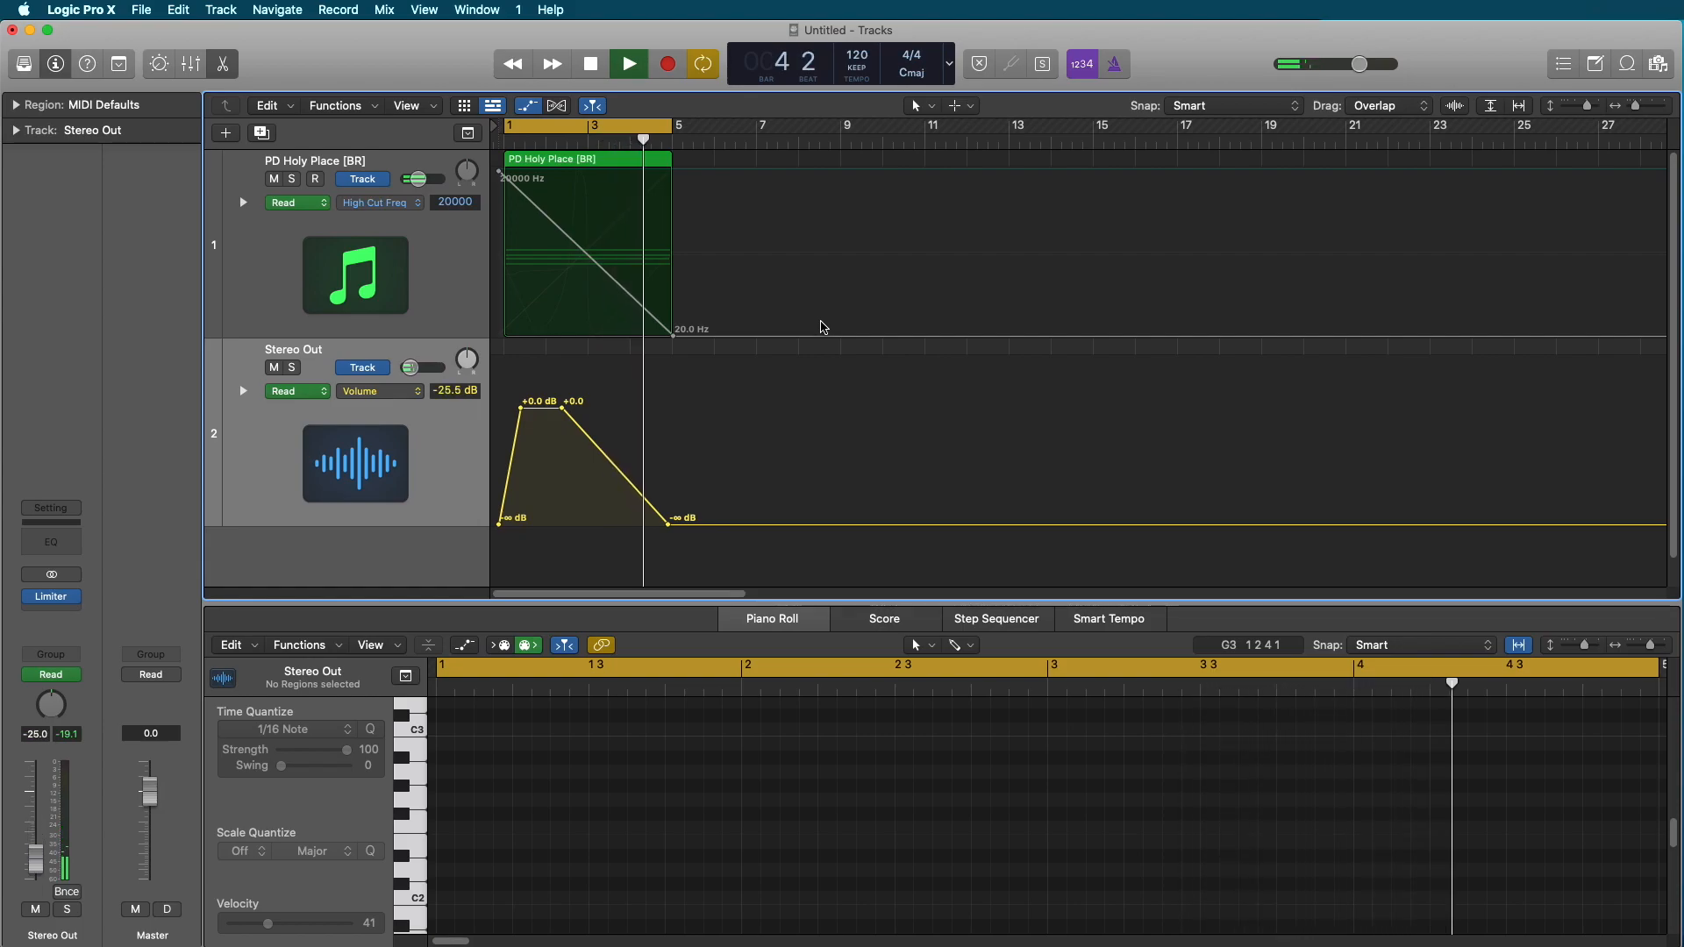
pyautogui.press('space')
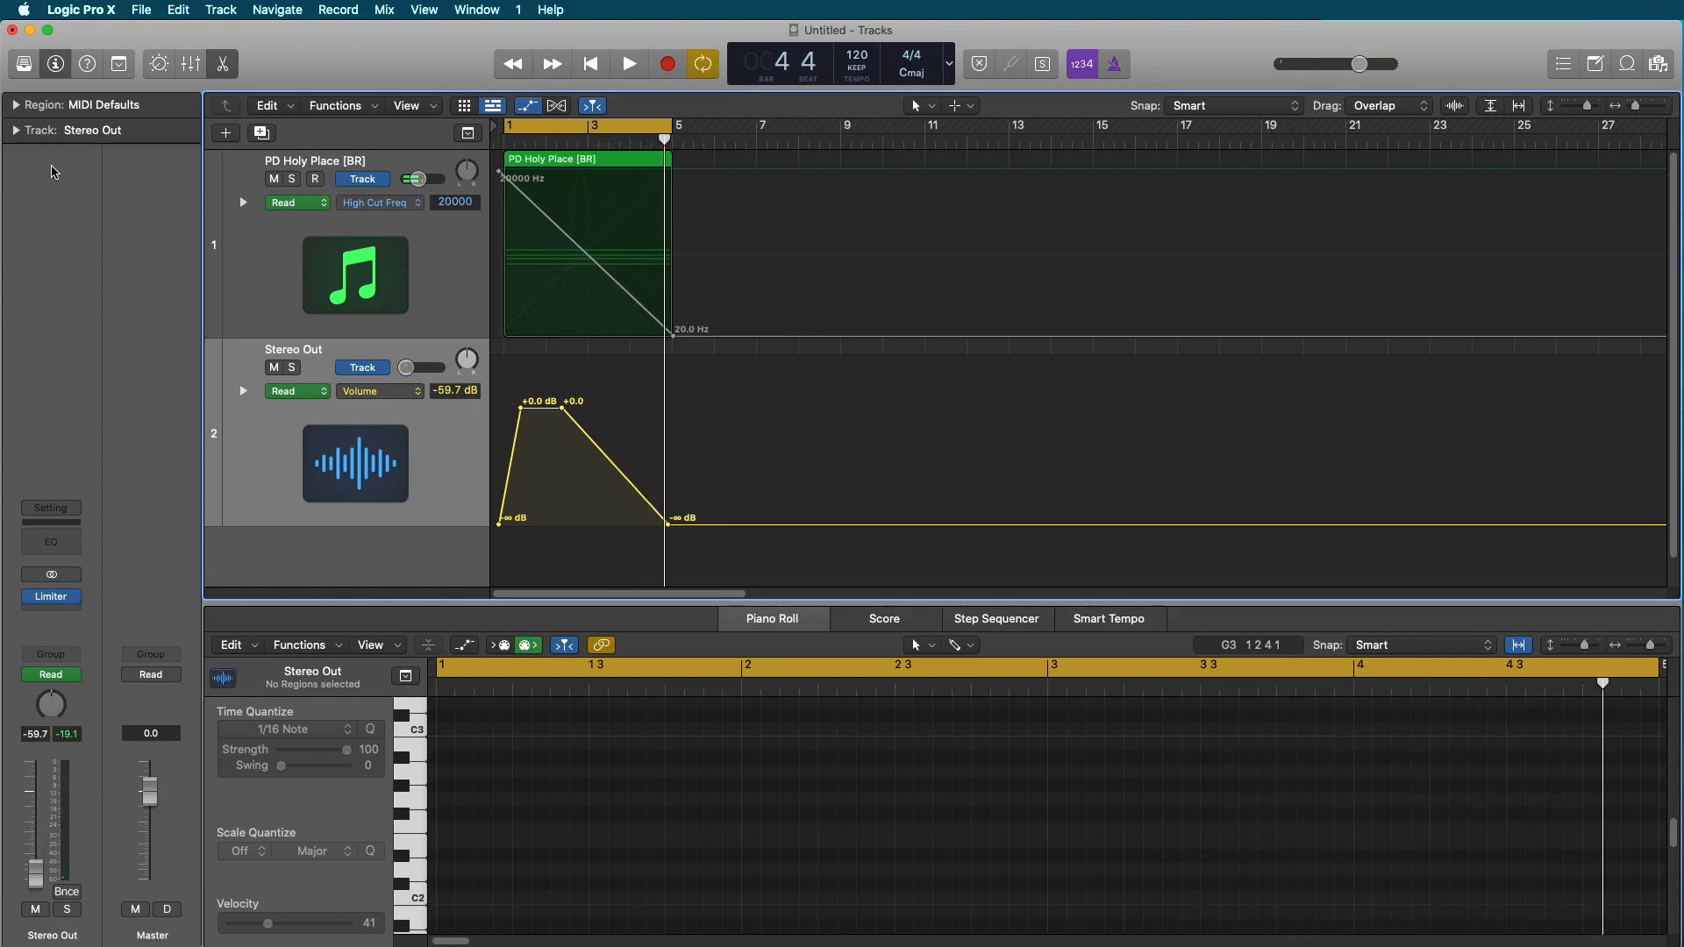
# Reduce the height of the tracks in the Tracks area.
pyautogui.press('super+Up')
pyautogui.press('super+Up')
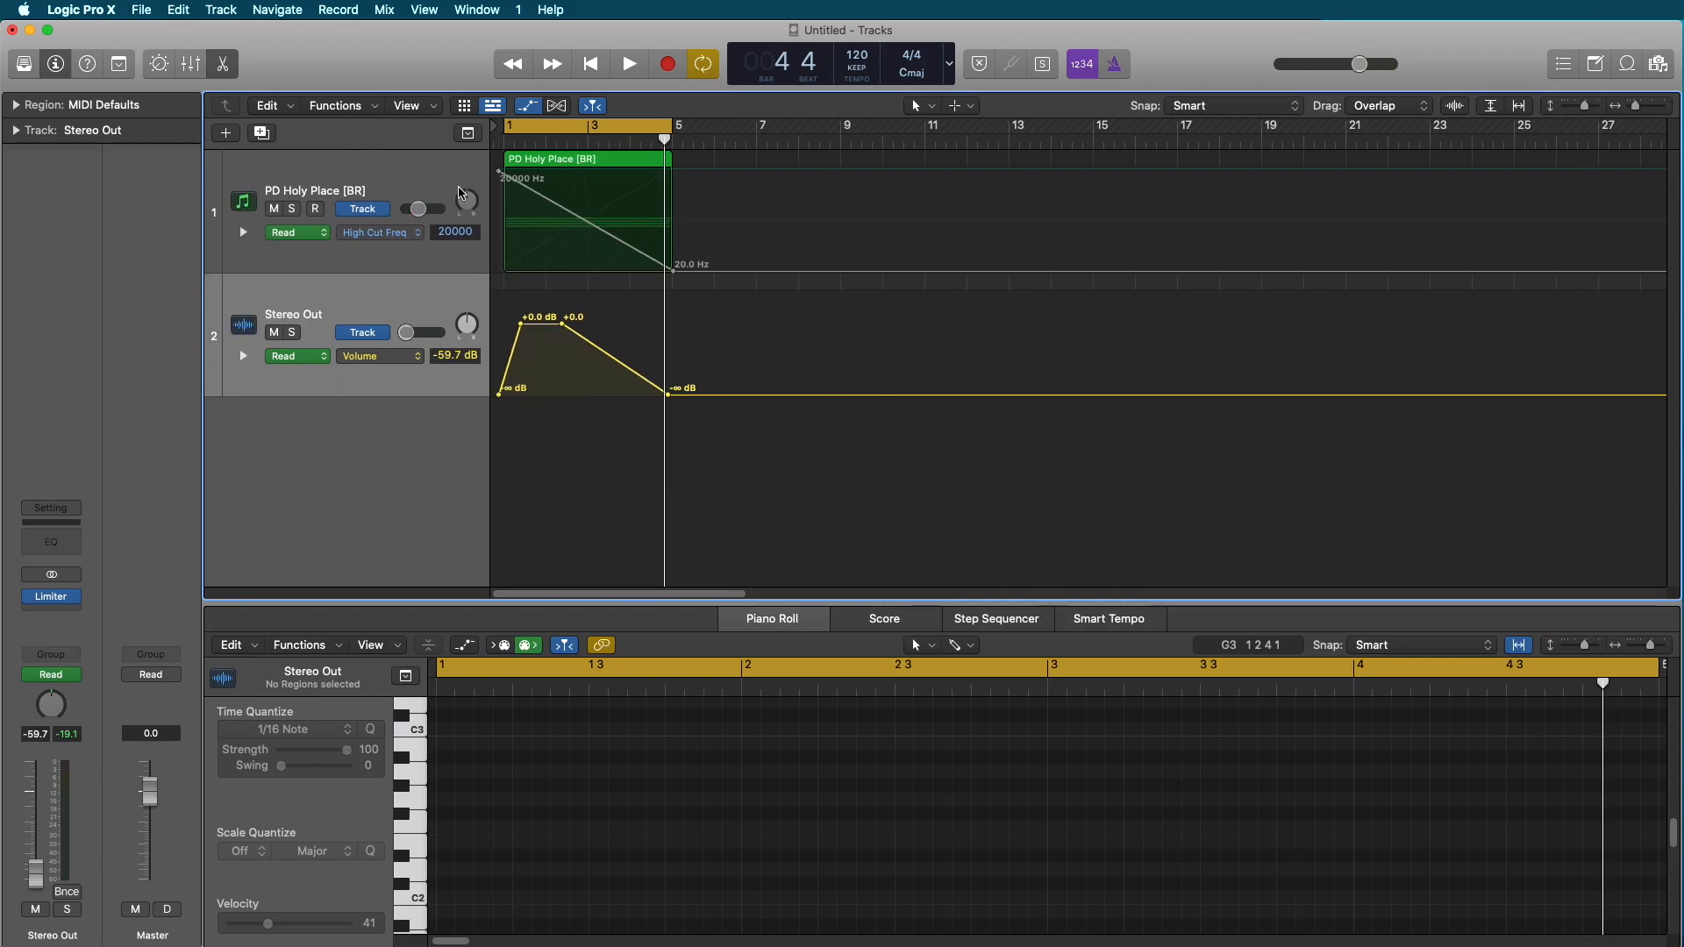
# Lower the Stereo Out volume plateau to about -3.1 dB and add several automation points along the fade-out.
pyautogui.click(462, 193)
pyautogui.press('z')
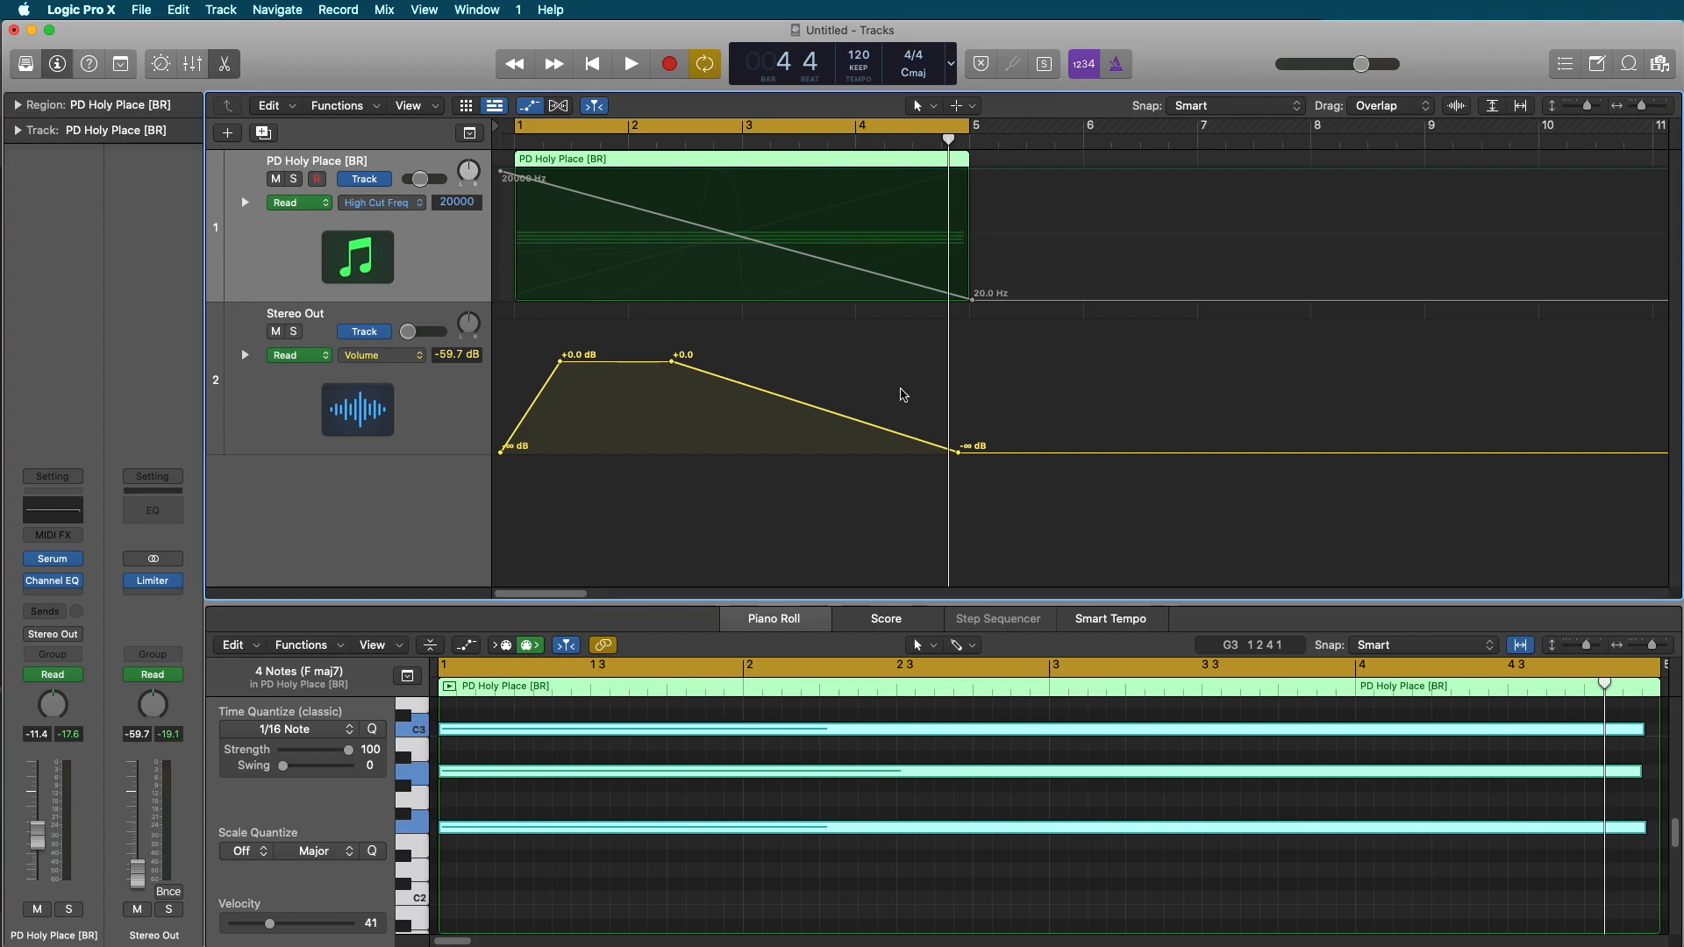
pyautogui.click(731, 406)
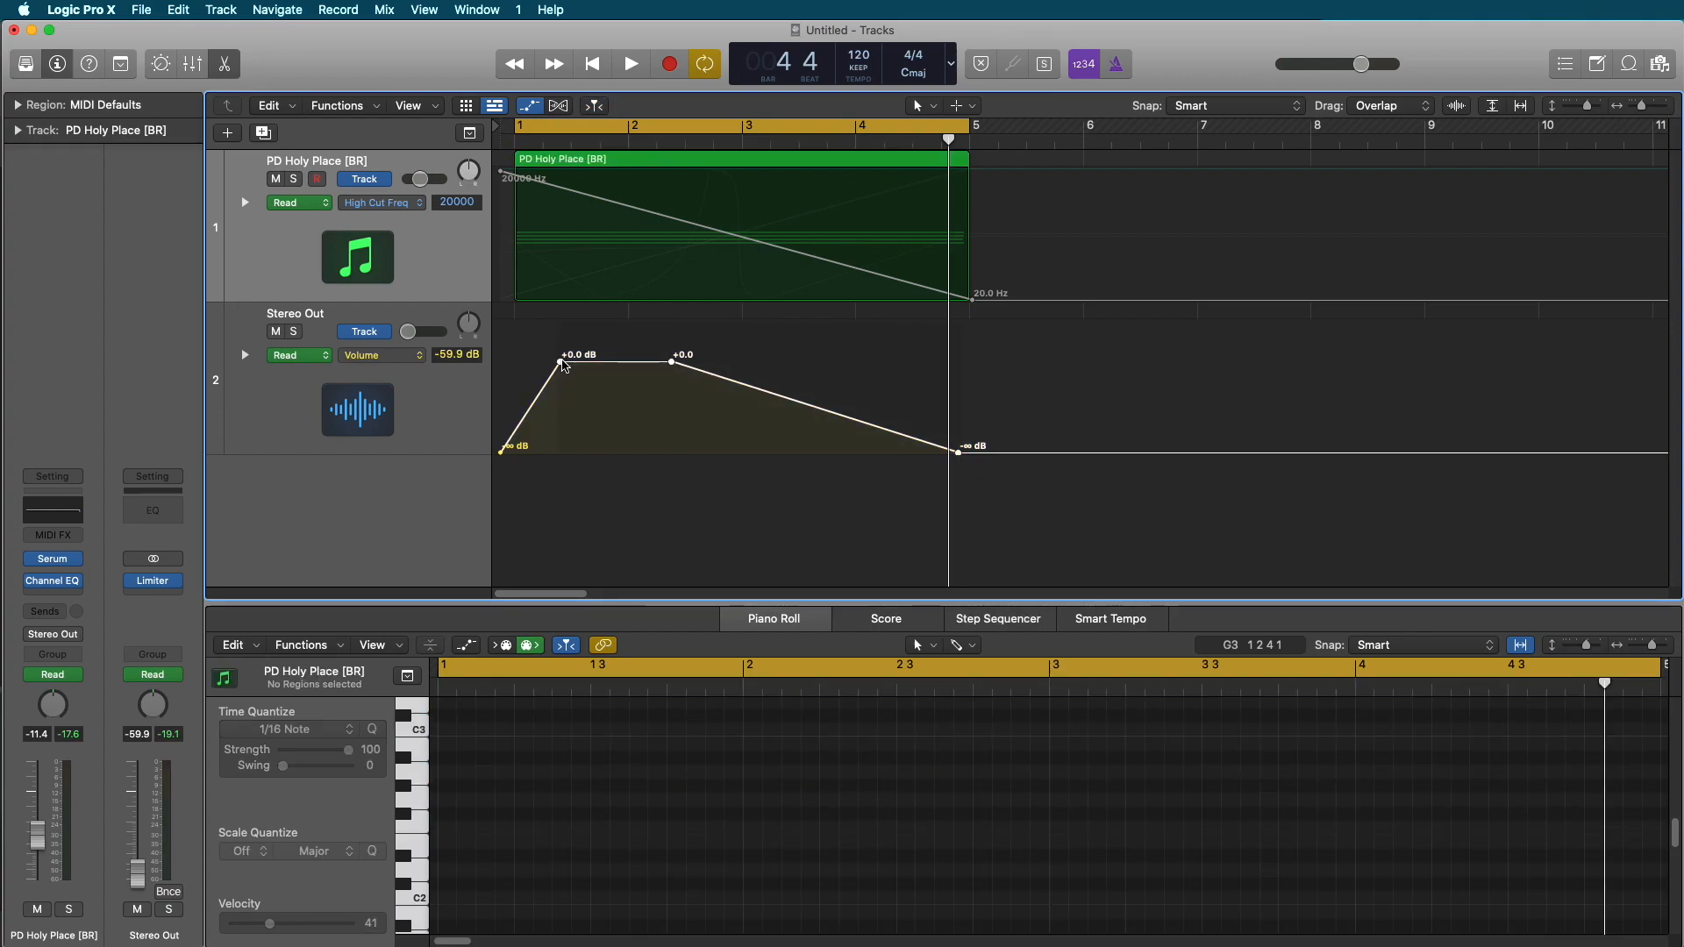
pyautogui.moveTo(565, 361); pyautogui.dragTo(673, 387)
pyautogui.click(746, 397)
pyautogui.click(780, 406)
pyautogui.click(843, 422)
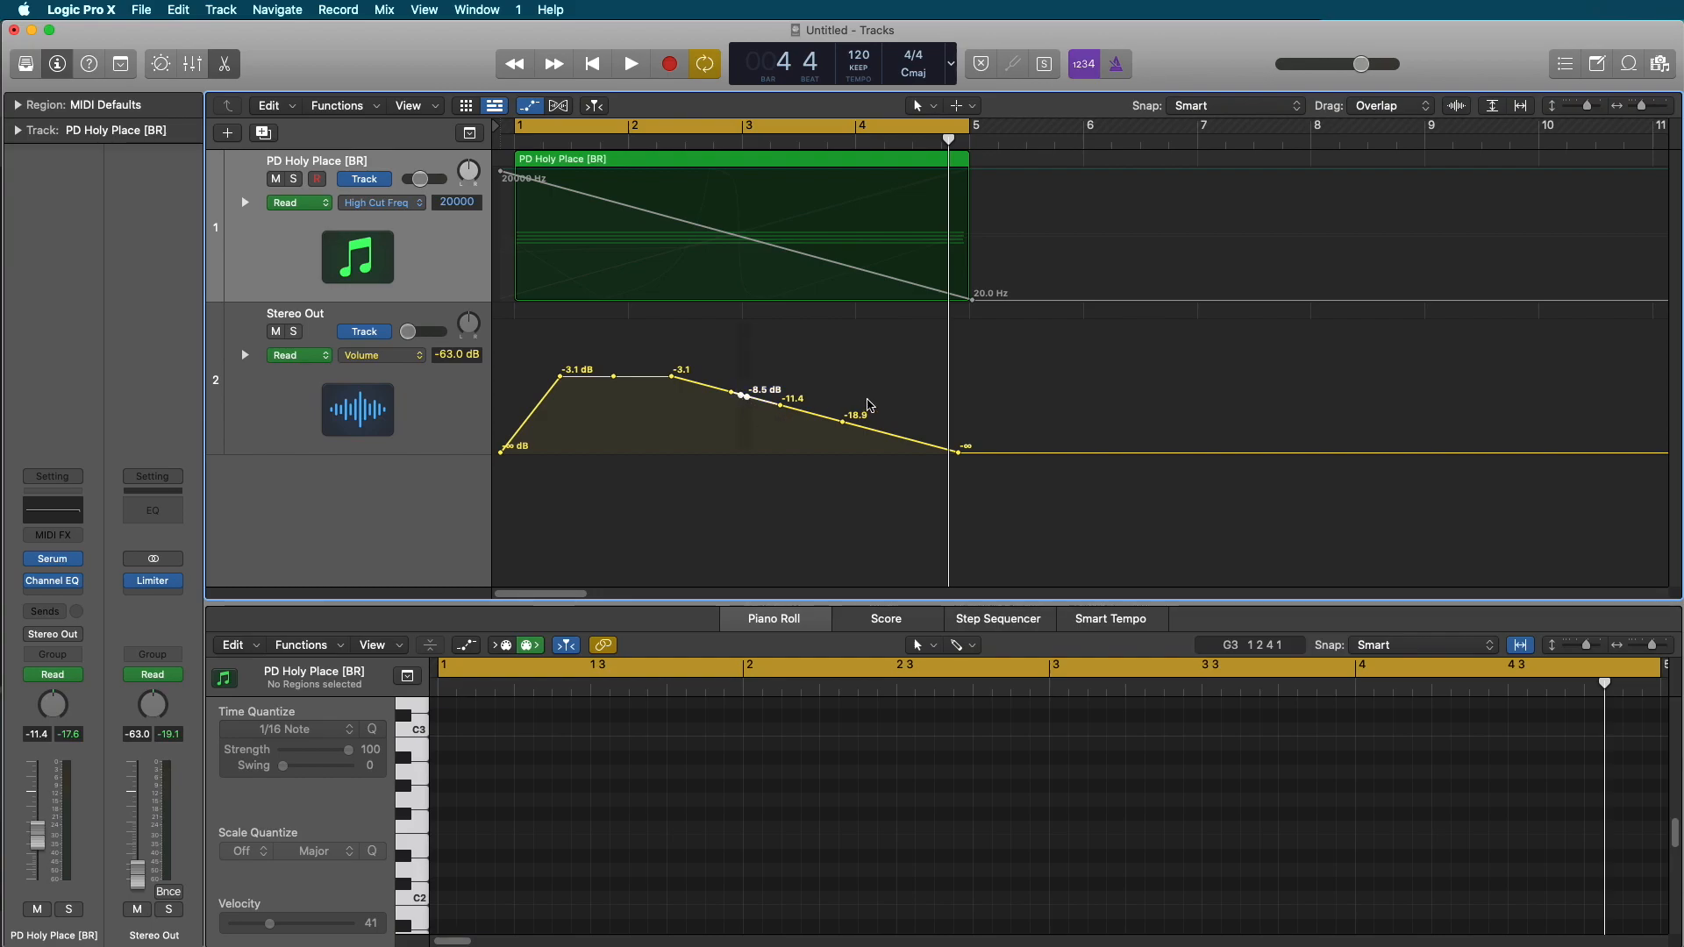
# Select all Stereo Out volume points with the Automation Select Tool and lower them together, bringing the plateau to about -8 dB.
pyautogui.press('t')
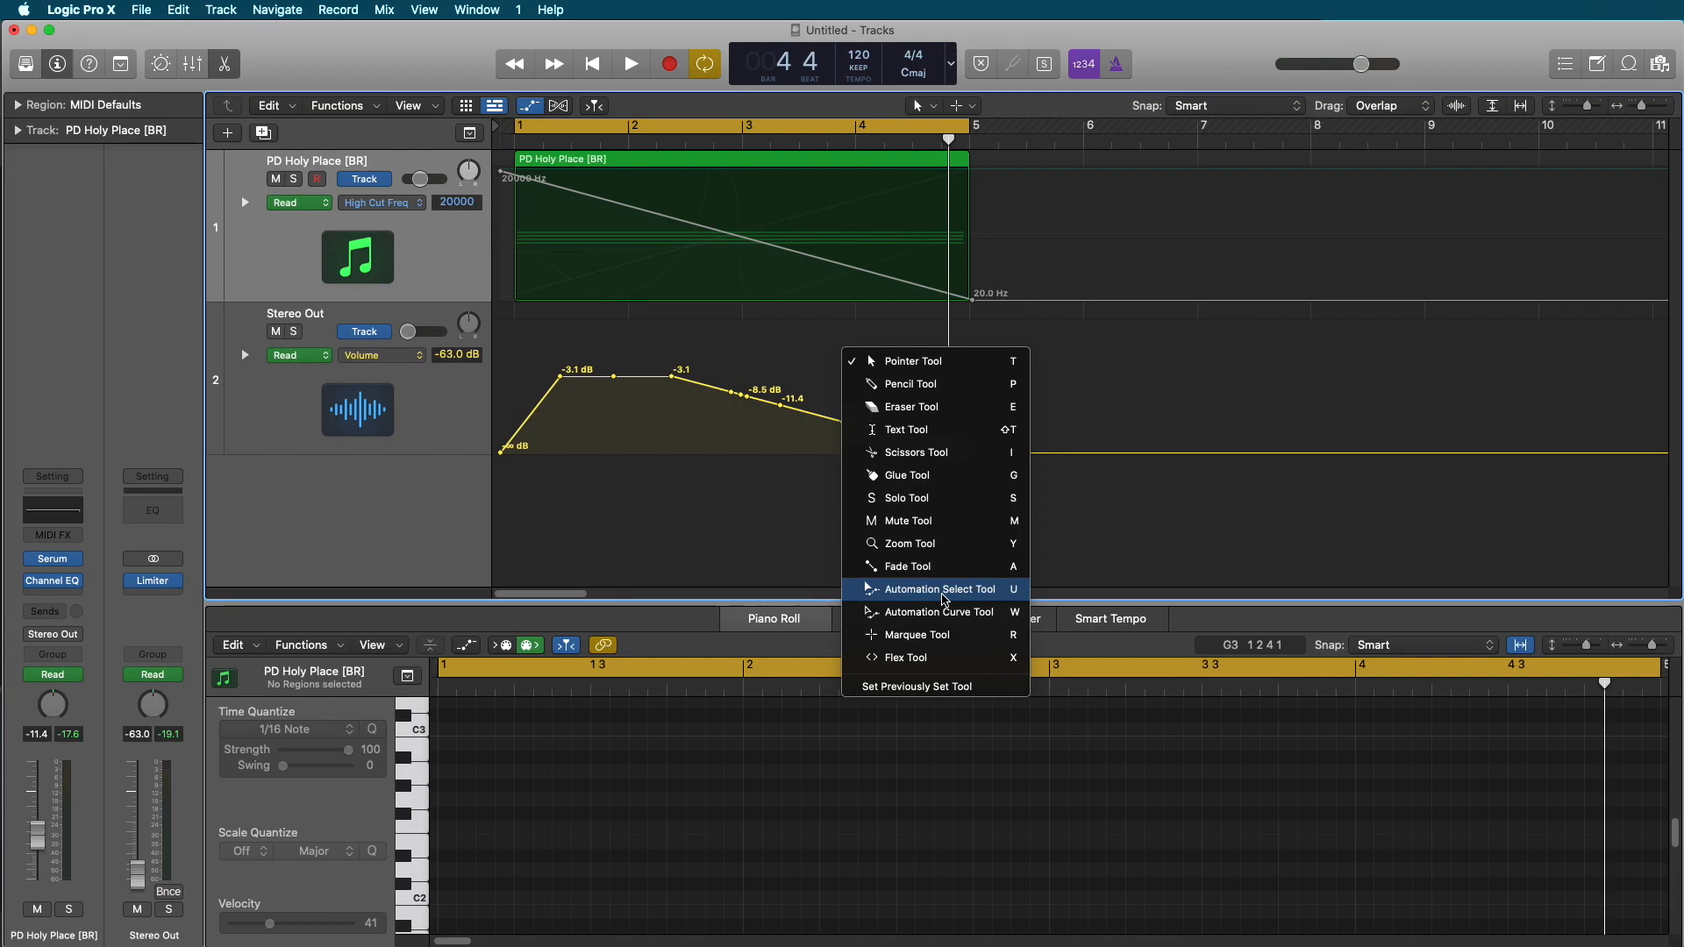
pyautogui.click(796, 338)
pyautogui.press('t')
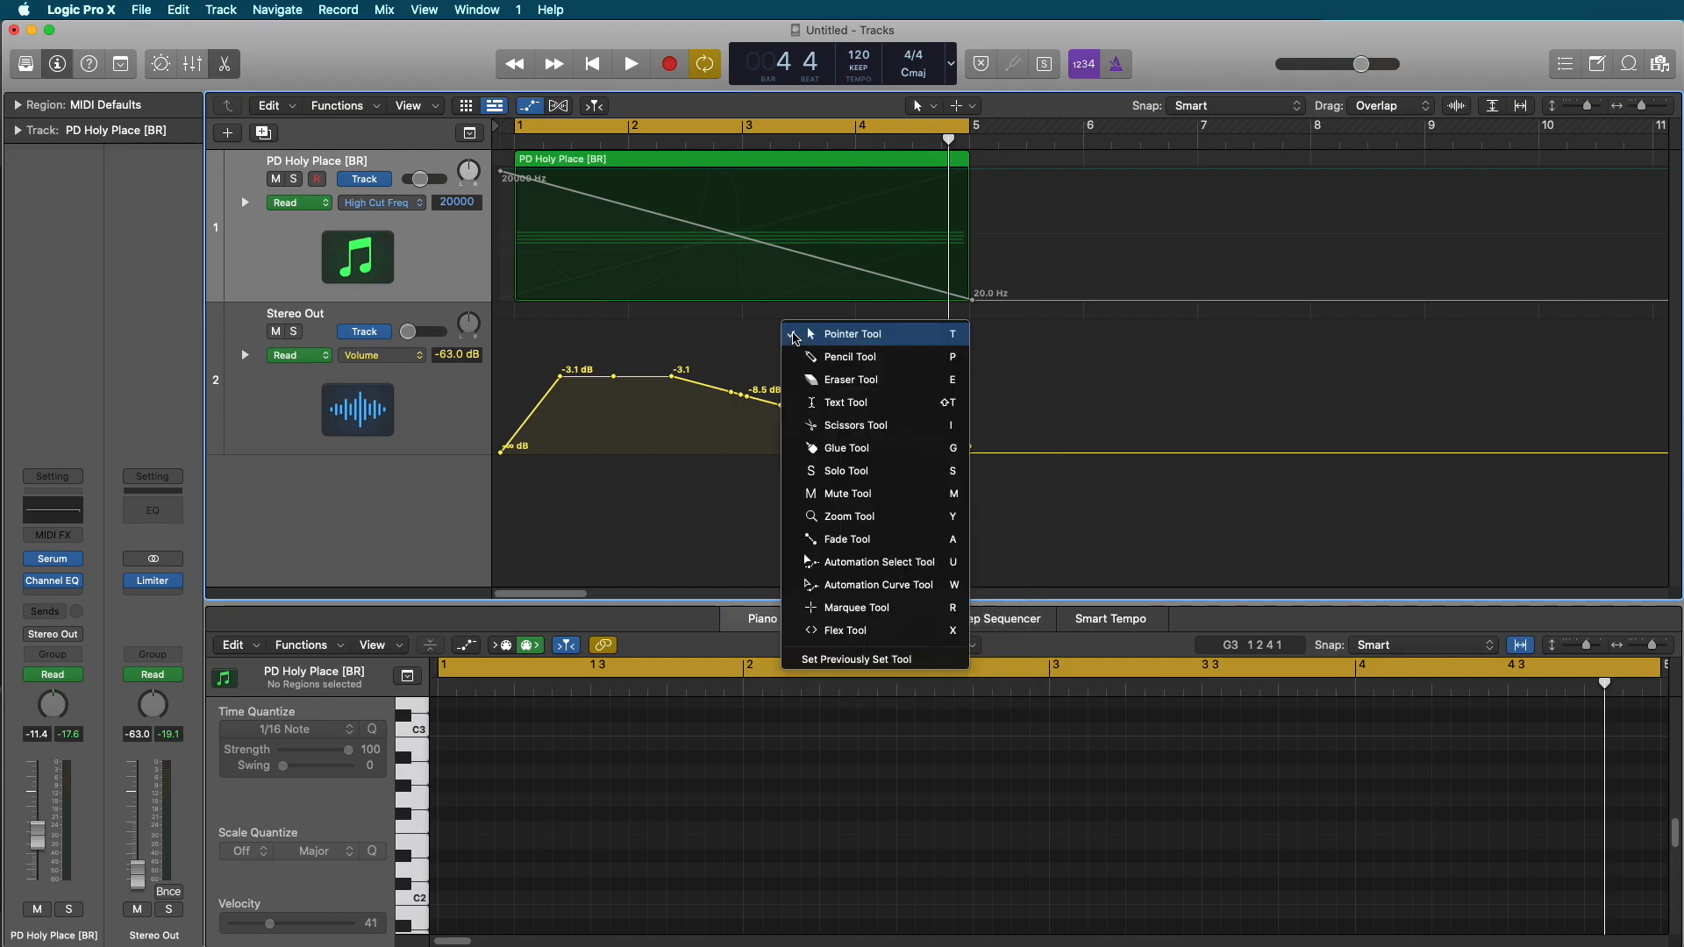
pyautogui.press('u')
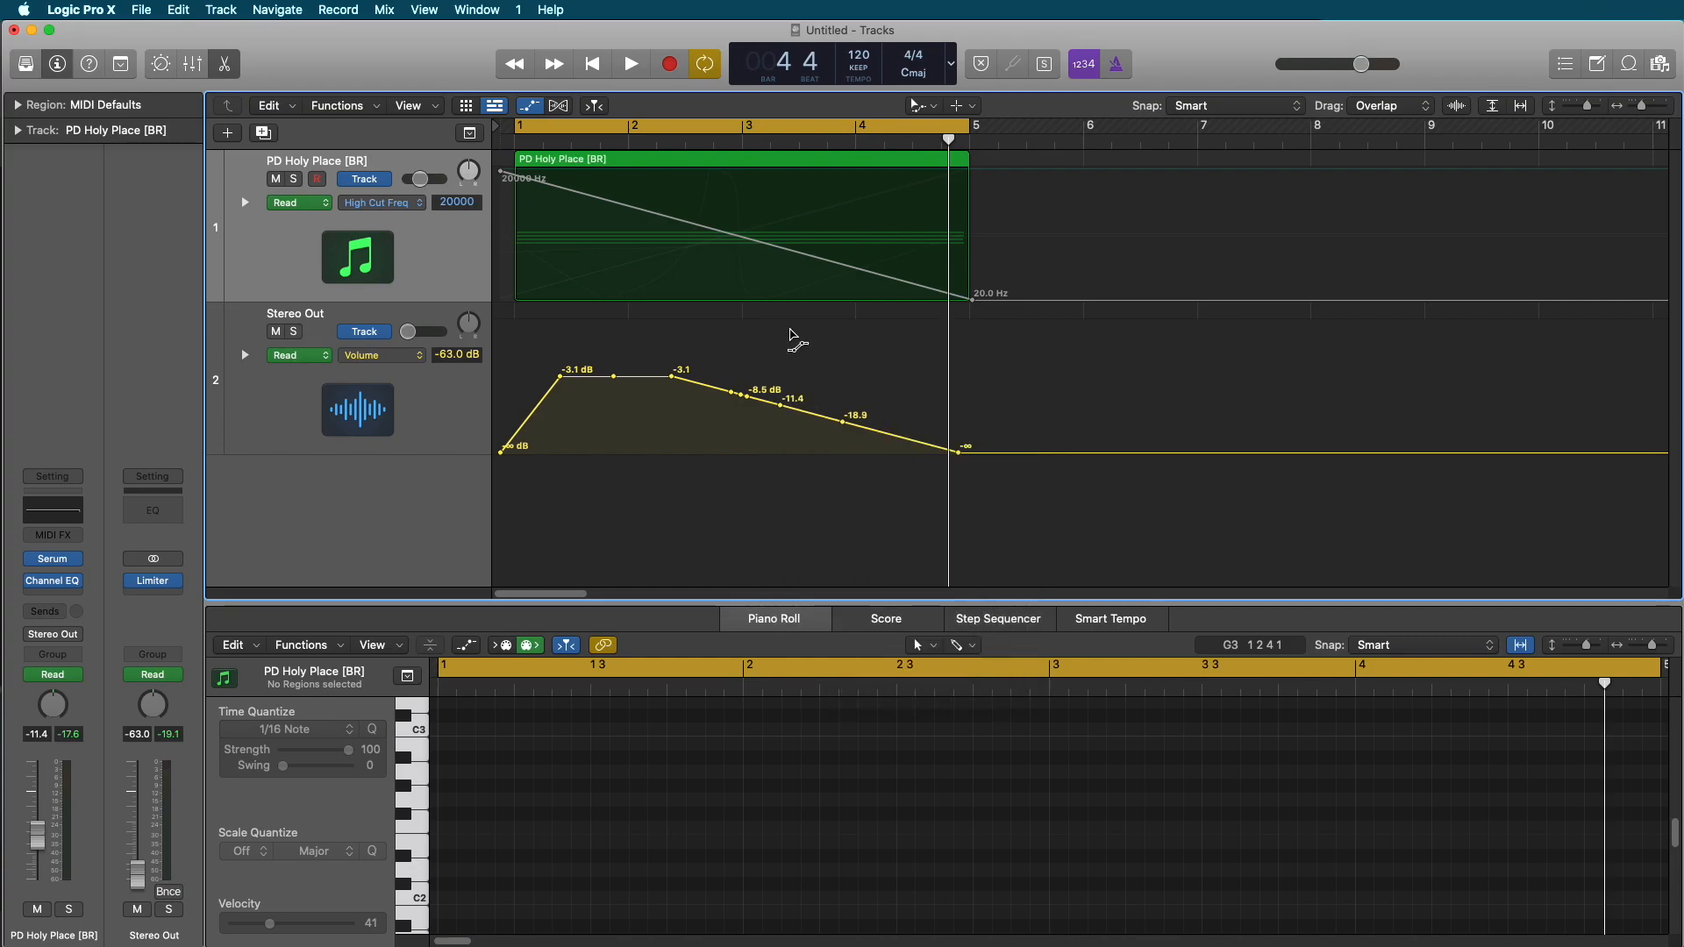
pyautogui.click(926, 106)
pyautogui.click(974, 361)
pyautogui.moveTo(495, 340); pyautogui.dragTo(980, 540)
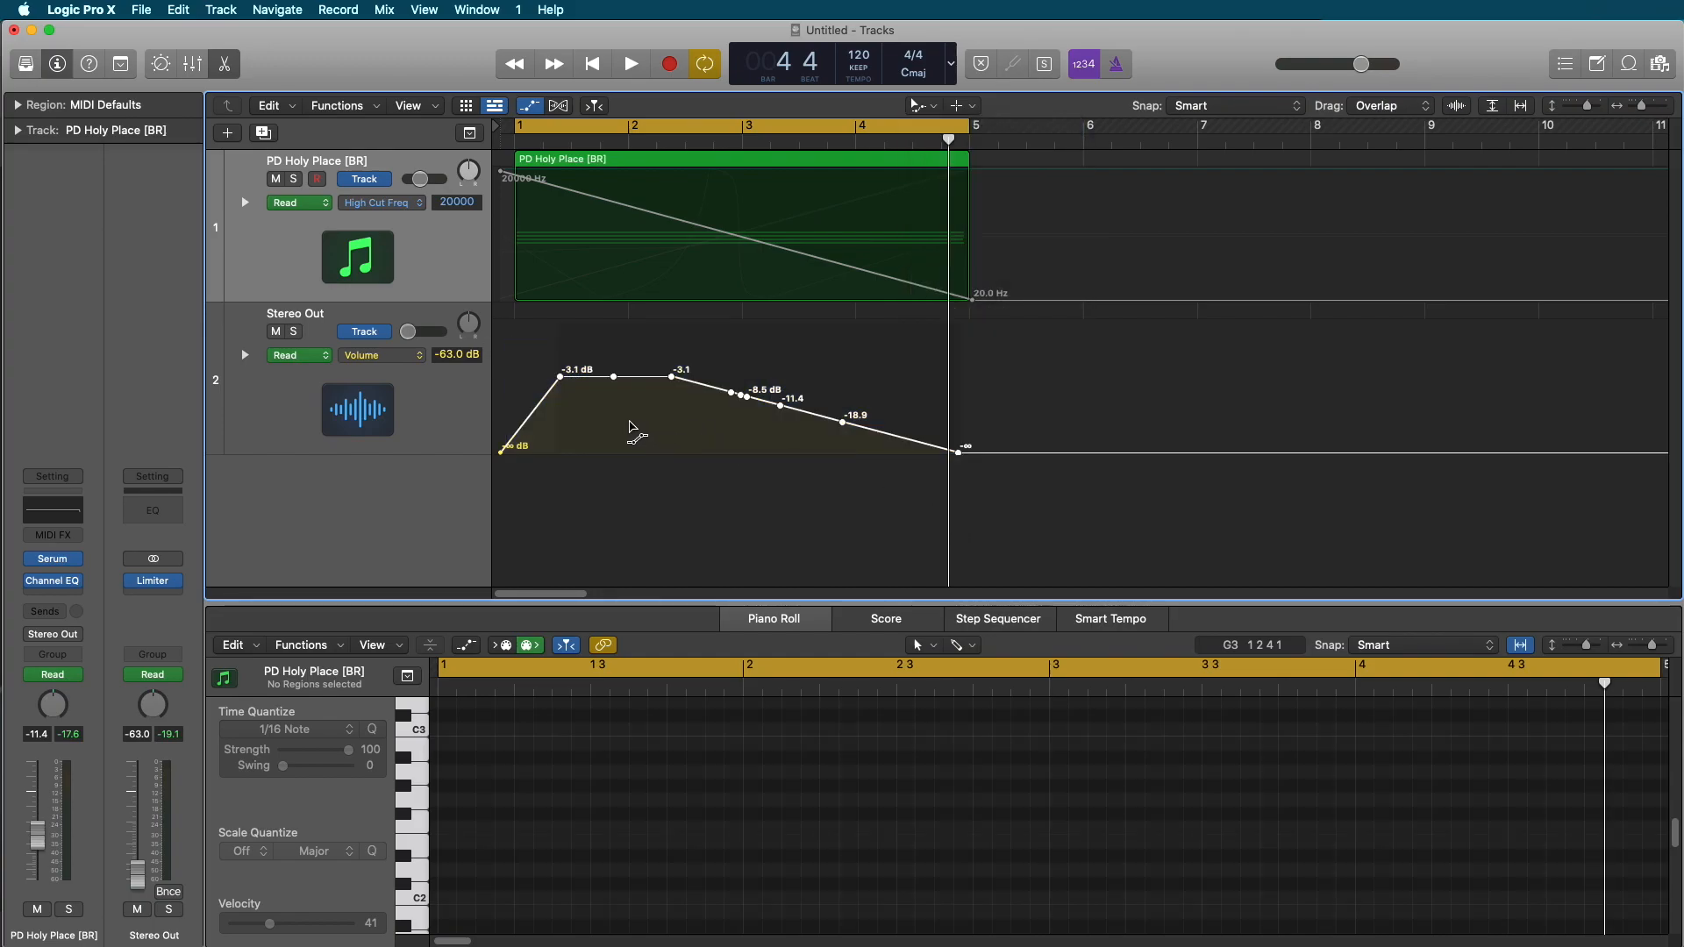
pyautogui.press('t')
pyautogui.click(640, 394)
pyautogui.moveTo(614, 376)
pyautogui.mouseDown()
pyautogui.moveTo(614, 344)
pyautogui.moveTo(614, 396)
pyautogui.mouseUp()
pyautogui.moveTo(748, 419); pyautogui.dragTo(745, 414)
pyautogui.click(645, 407)
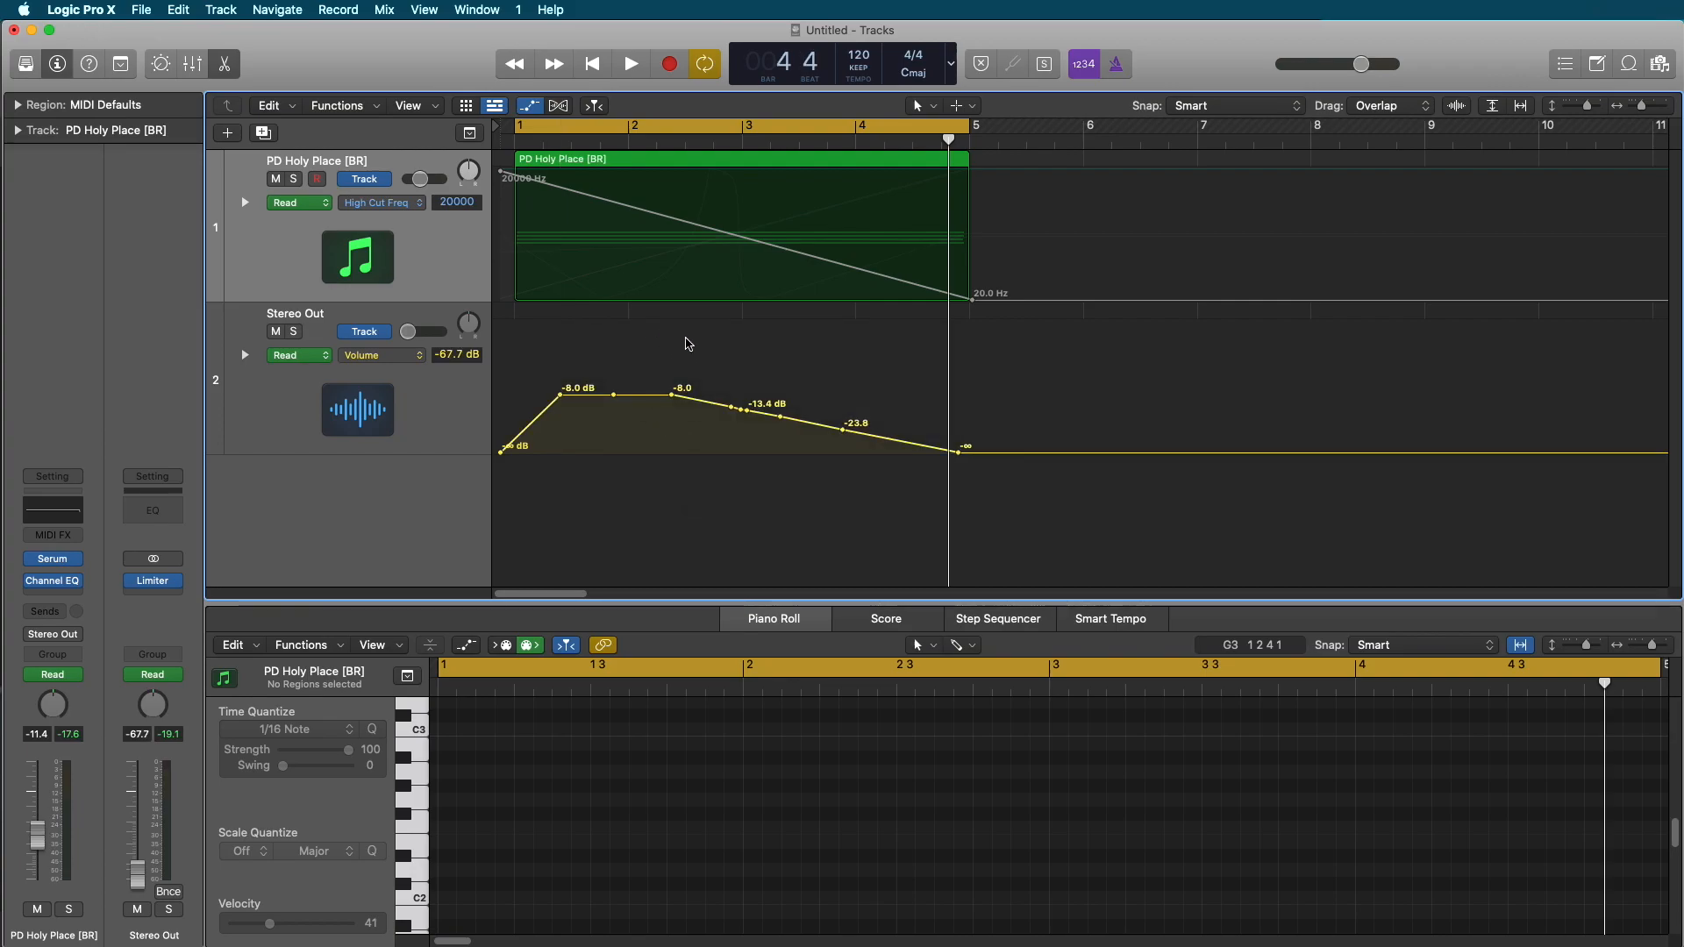
# Delete all Stereo Out volume automation points using the Automation Select Tool, and reset the track's volume to 0 dB.
pyautogui.press('t')
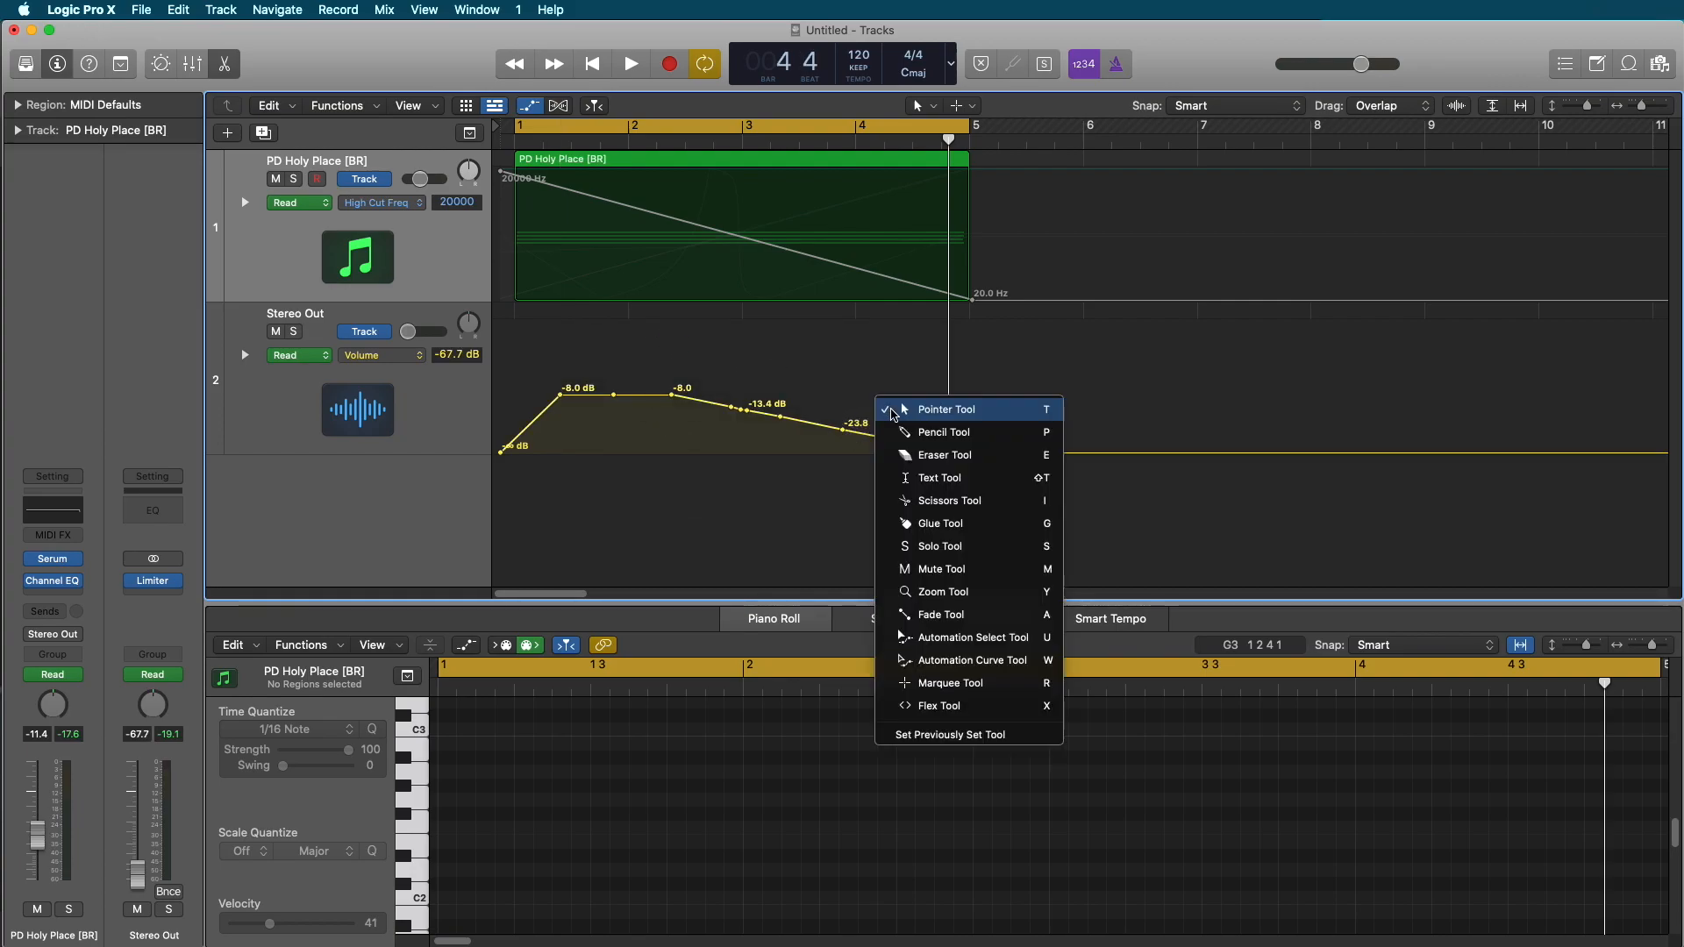
pyautogui.click(965, 637)
pyautogui.moveTo(1058, 373); pyautogui.dragTo(492, 540)
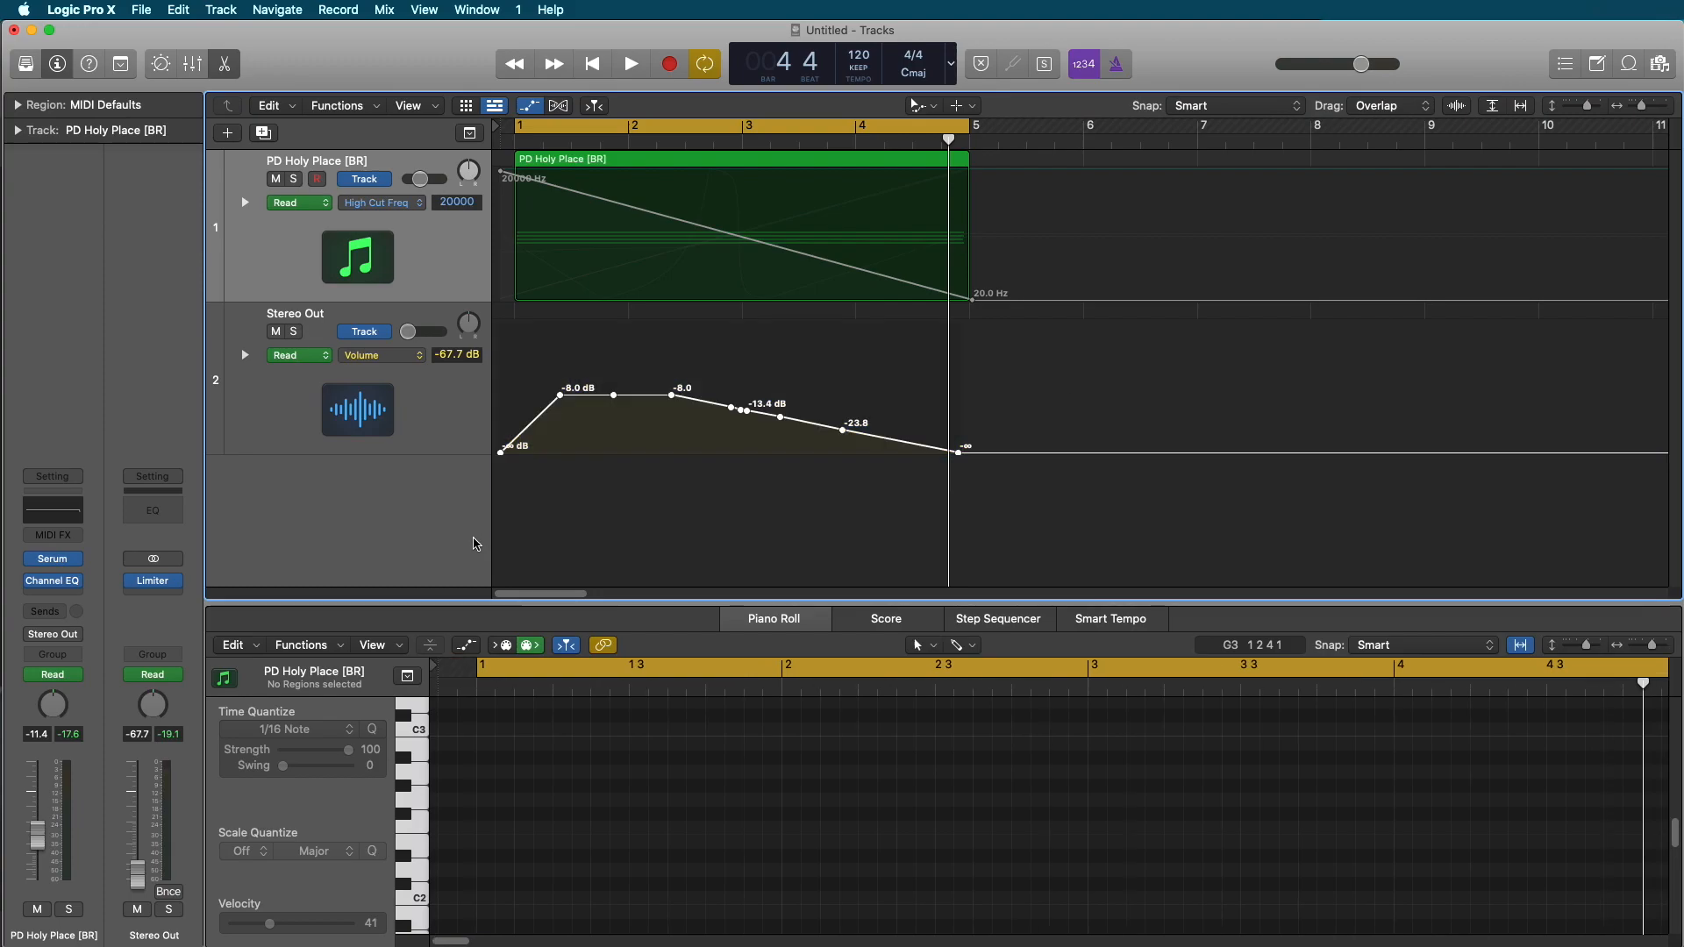
pyautogui.press('Delete')
pyautogui.press('t')
pyautogui.press('t')
pyautogui.keyDown('alt'); pyautogui.click(409, 333); pyautogui.keyUp('alt')
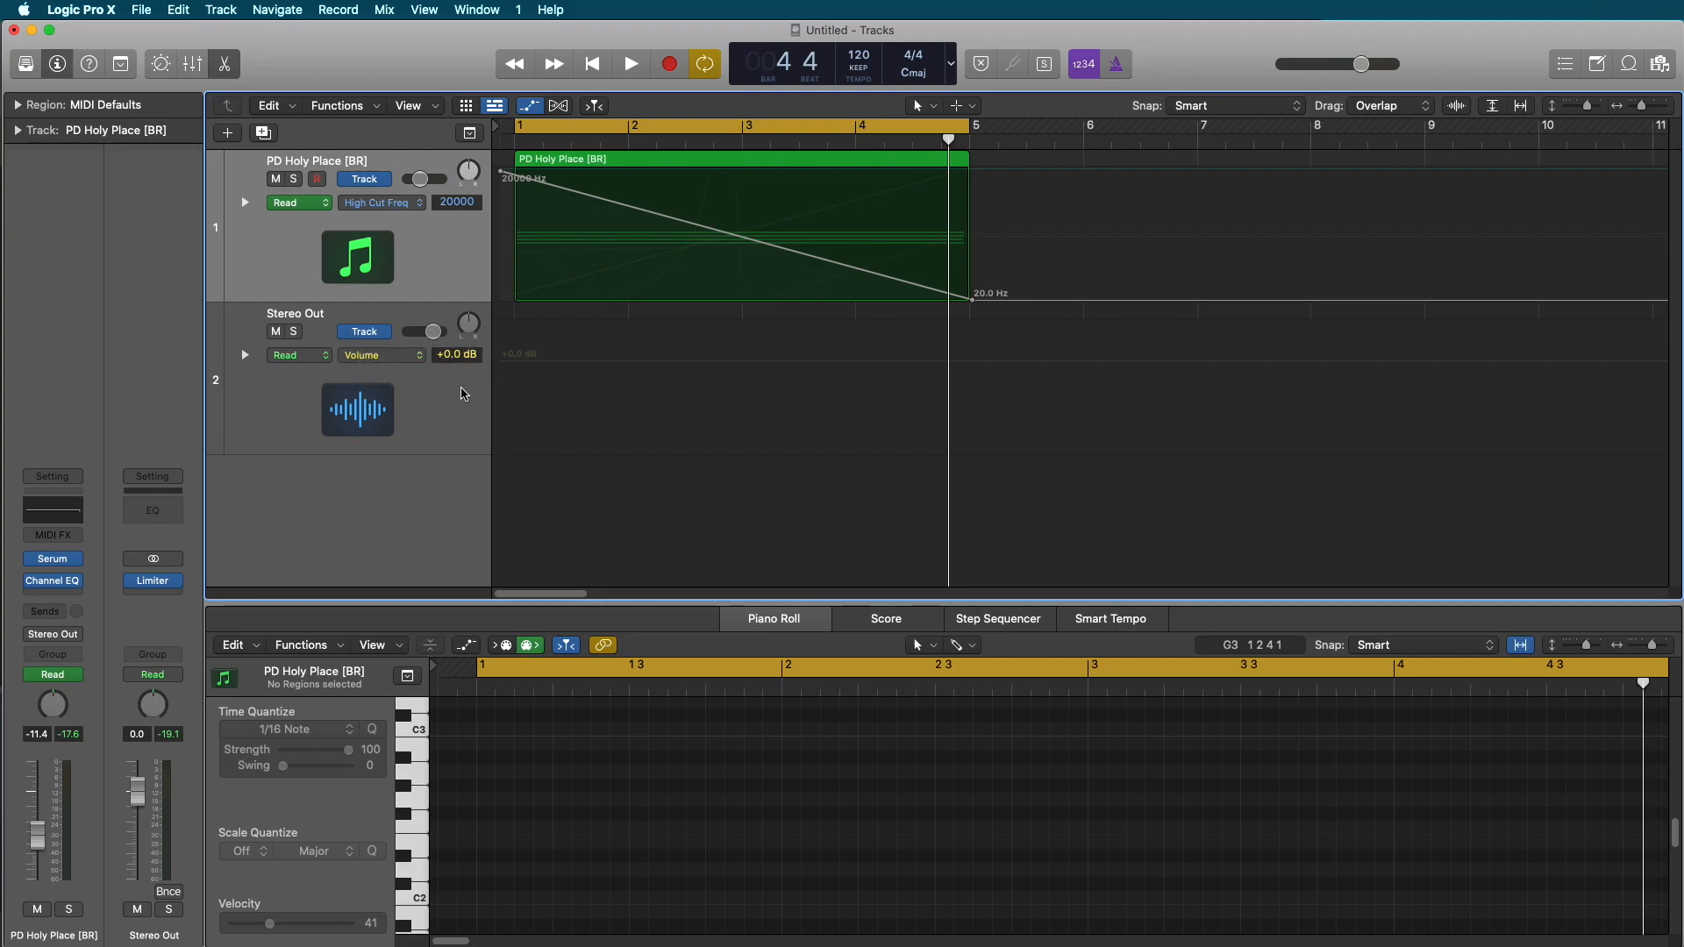
# Hide the Stereo Out track and play back the remaining PD Holy Place track.
pyautogui.rightClick(261, 422)
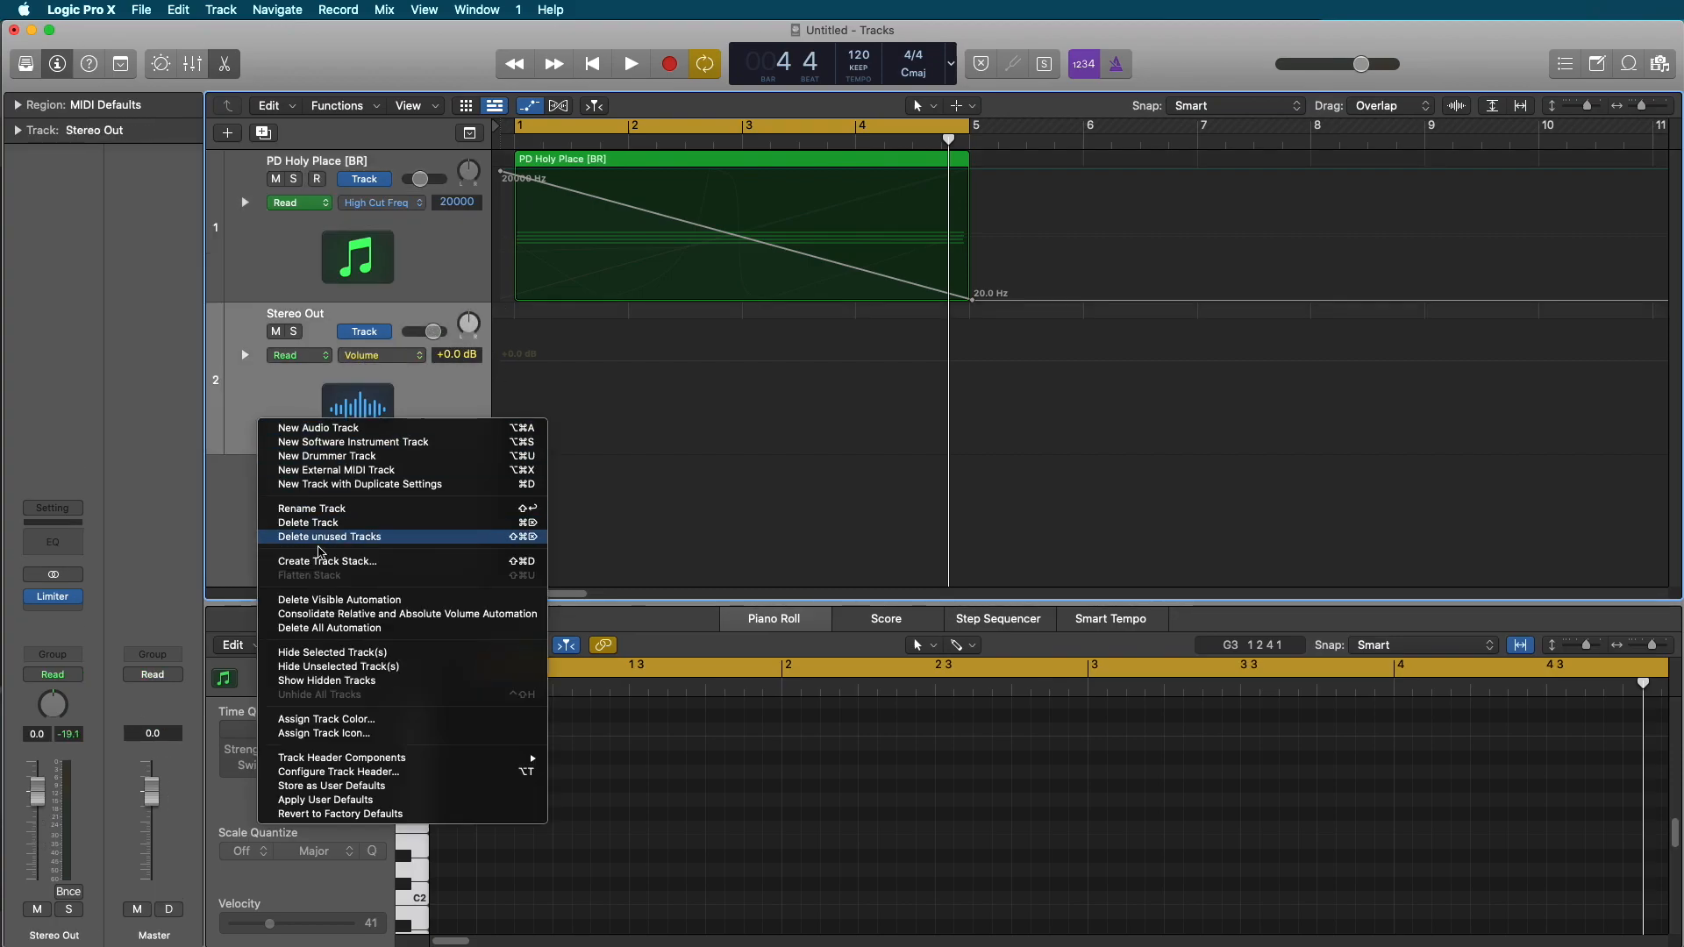
pyautogui.press('Escape')
pyautogui.rightClick(268, 395)
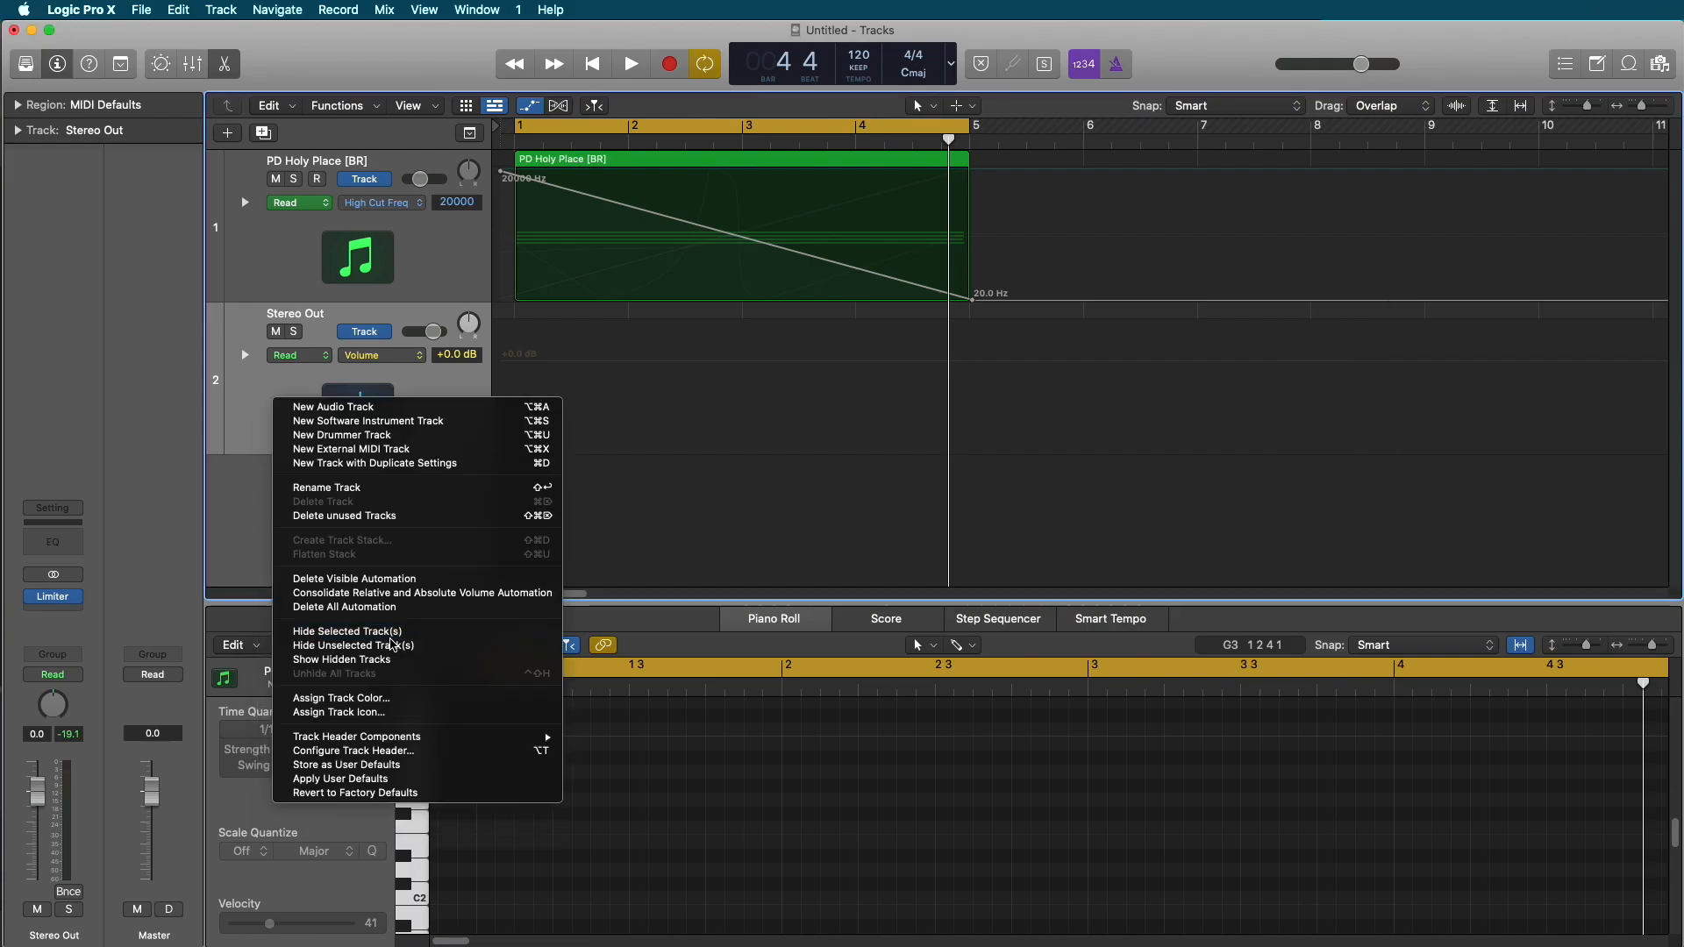
pyautogui.click(393, 629)
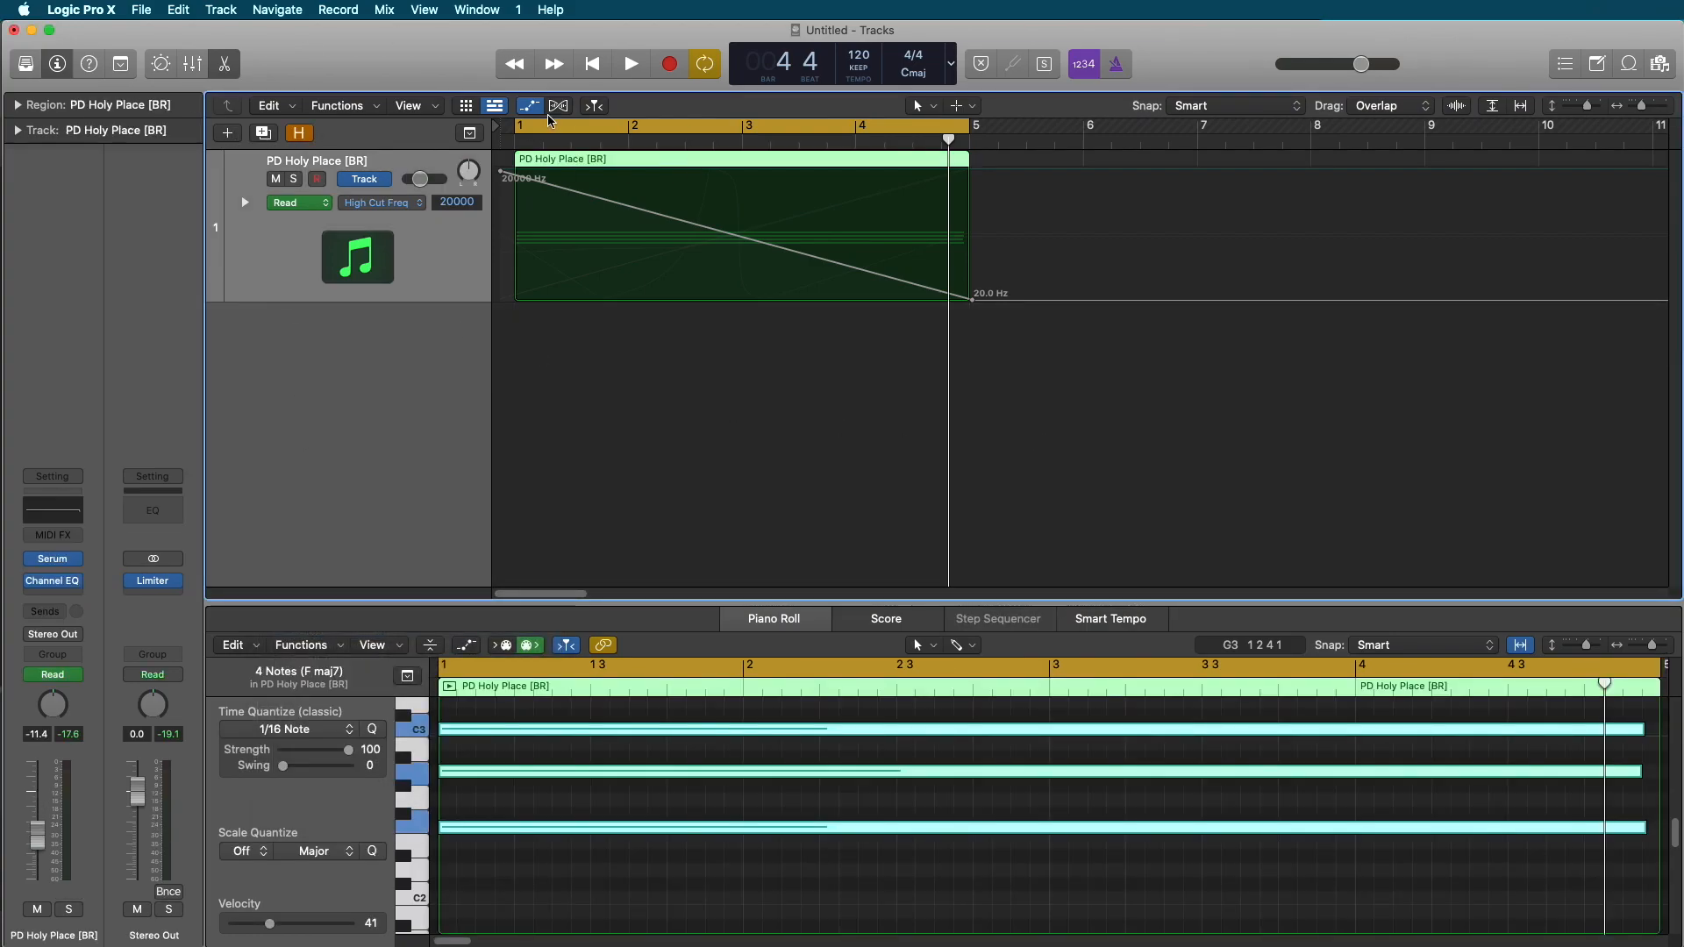
pyautogui.click(625, 64)
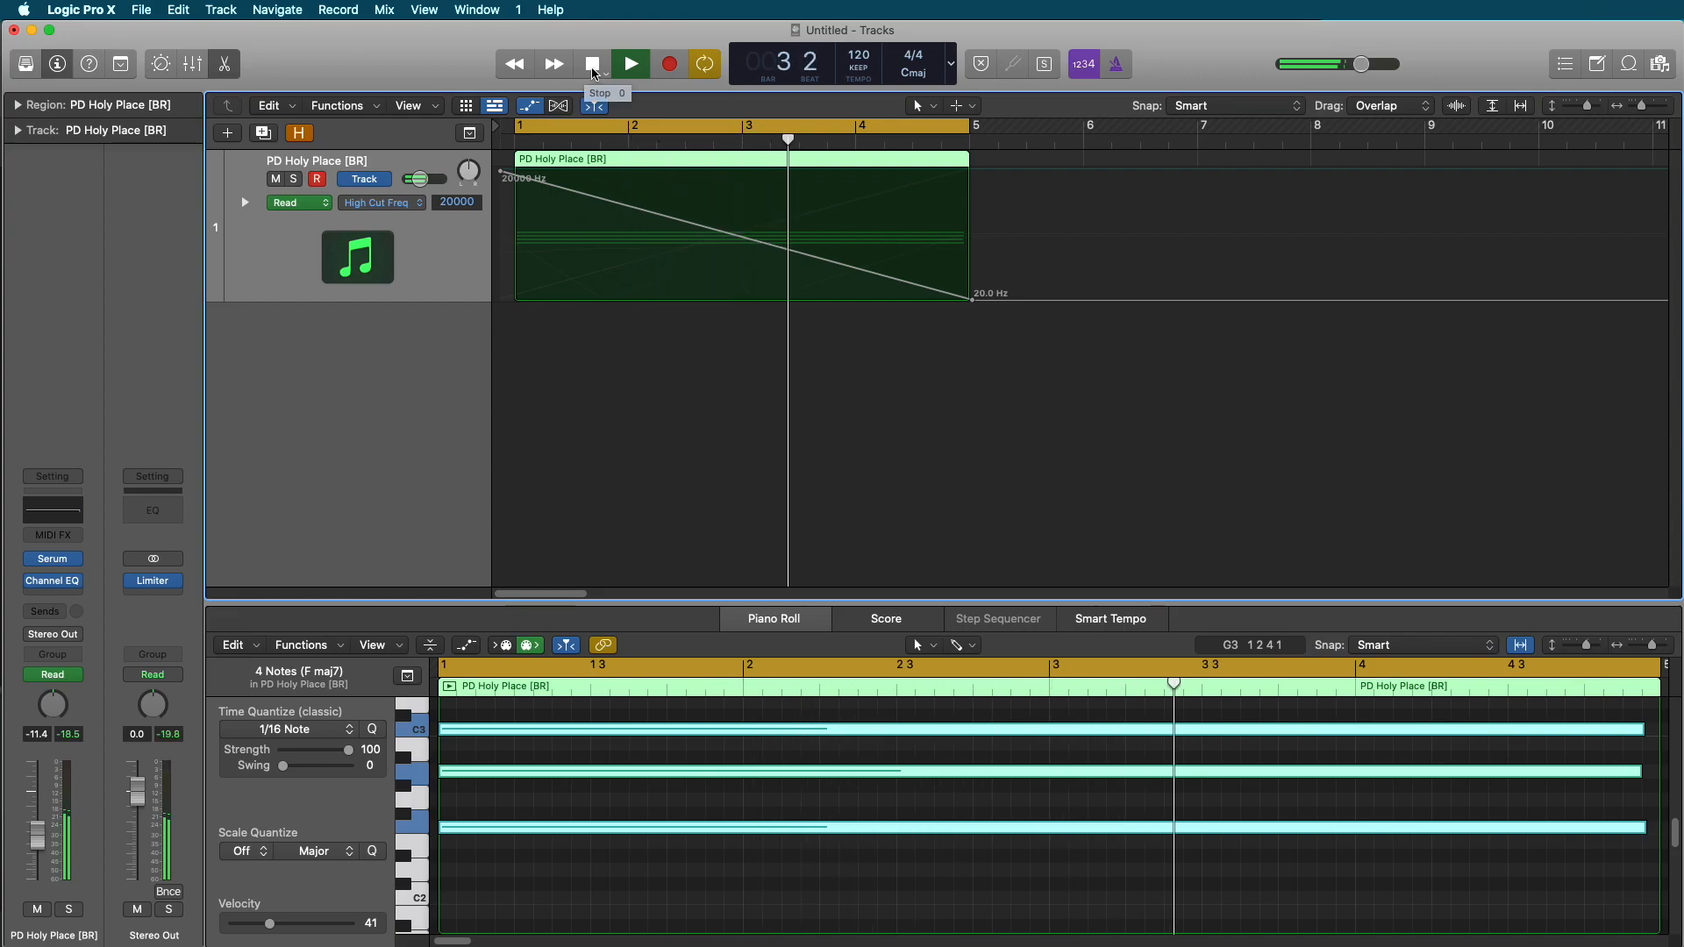
pyautogui.click(593, 72)
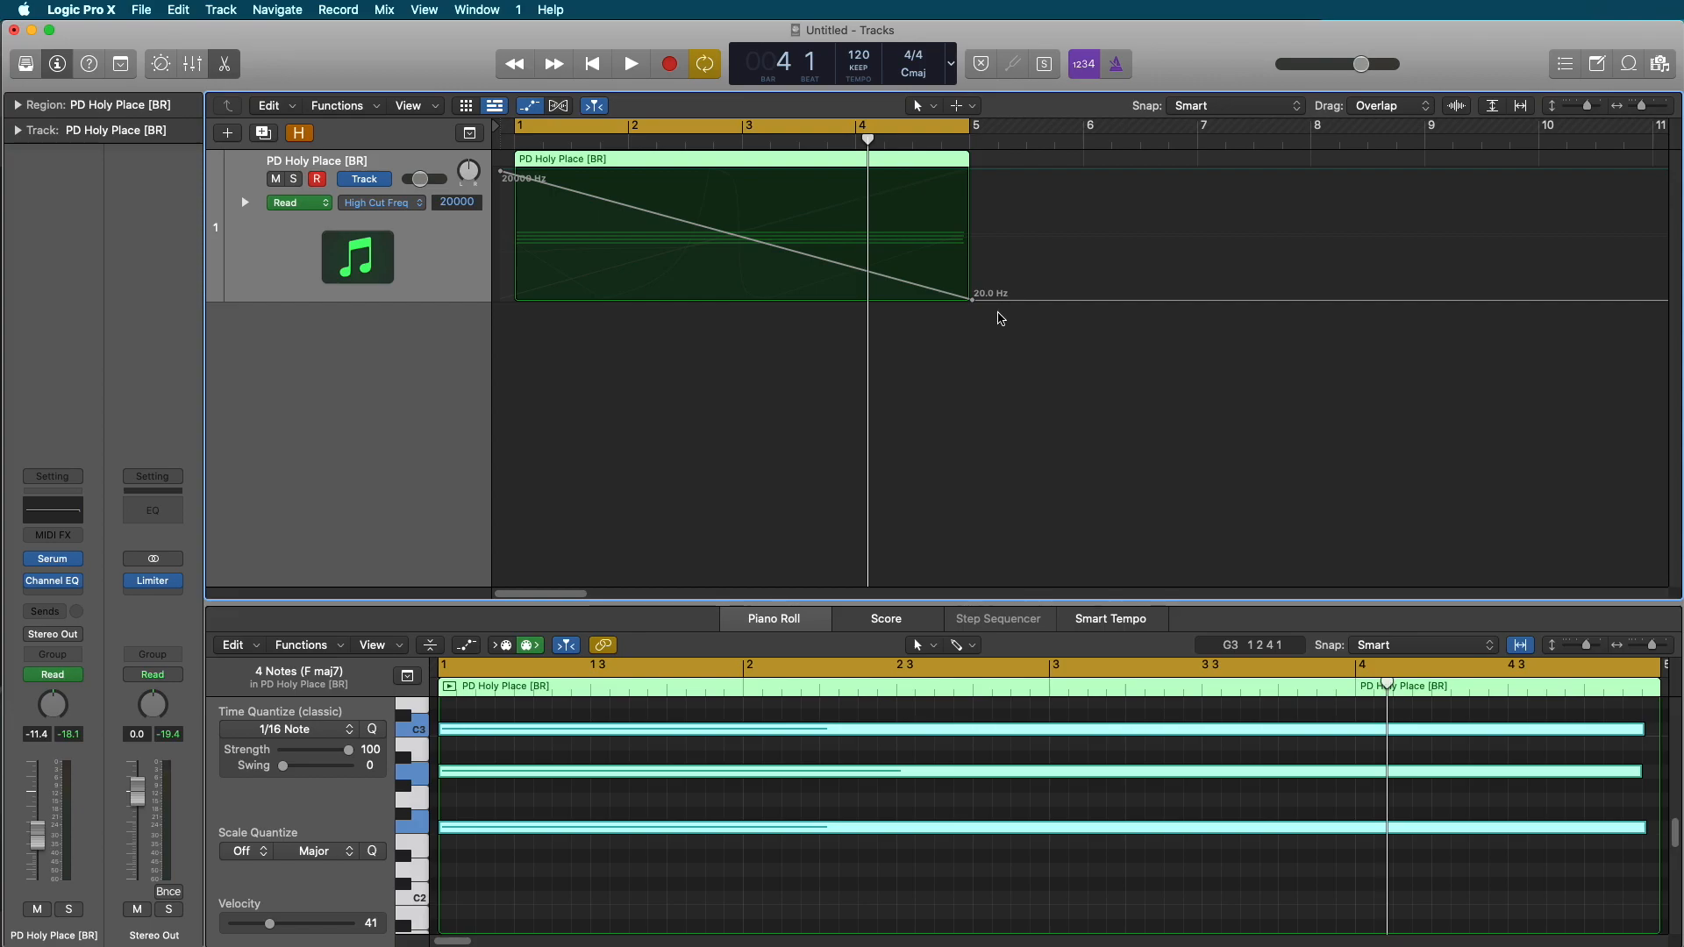
# Marquee-select the PD Holy Place region from about mid-bar 1 to bar 3 and add High Cut Freq automation points at the selection's borders.
pyautogui.press('a')
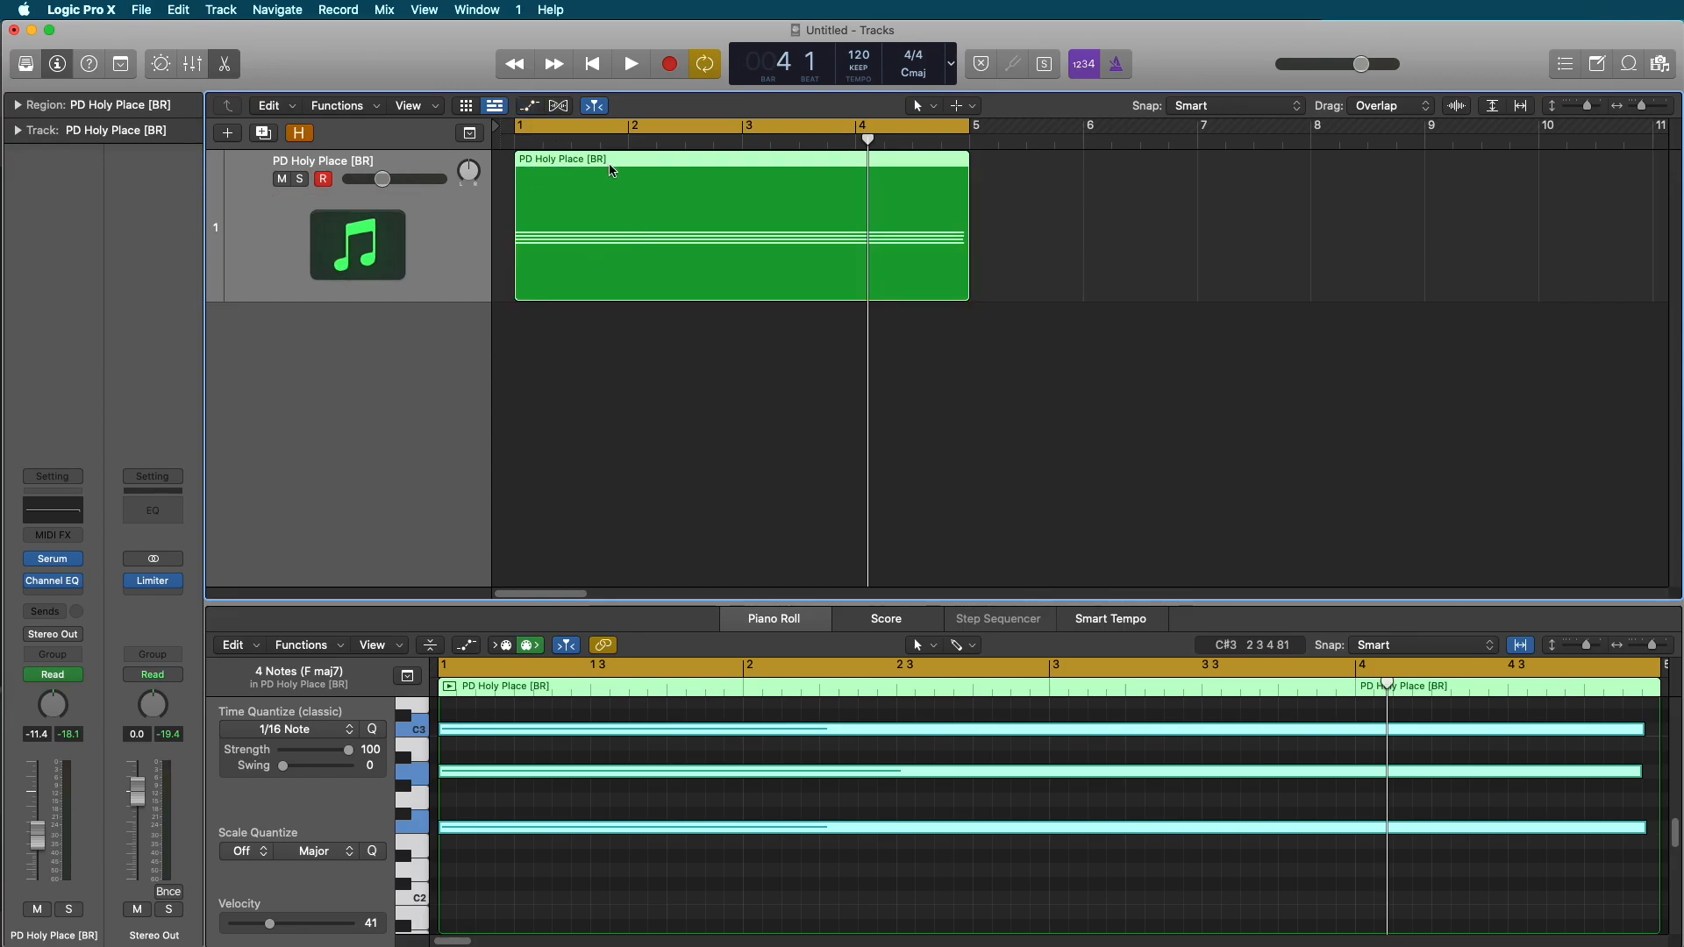
pyautogui.press('t')
pyautogui.click(628, 178)
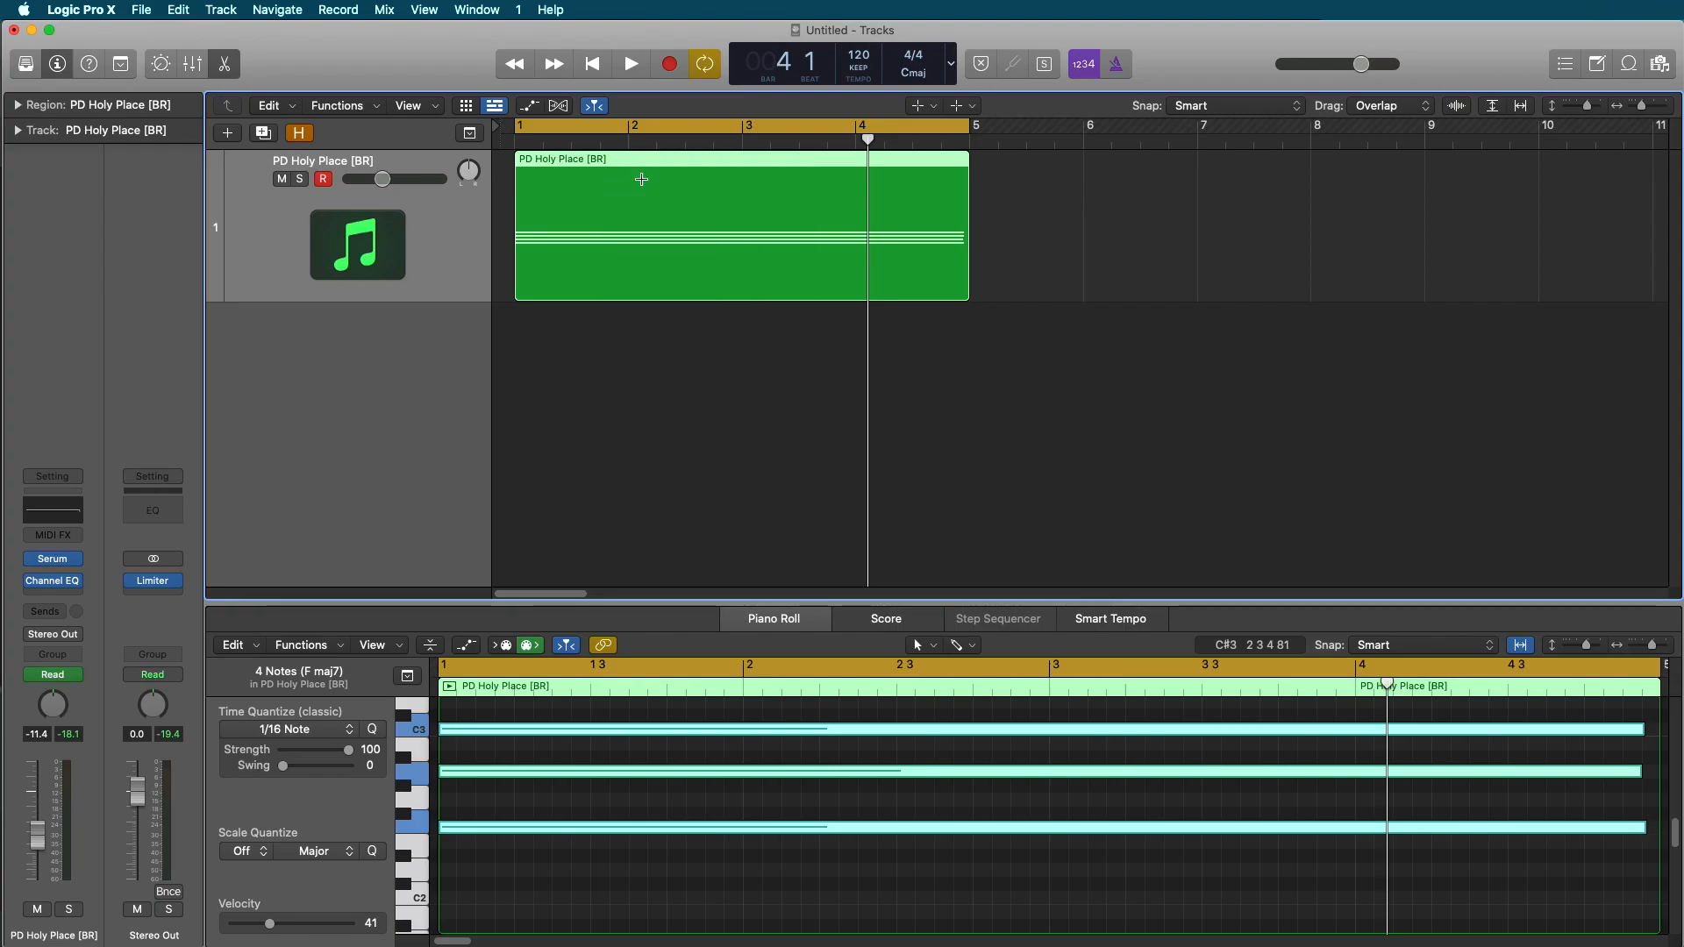
pyautogui.click(920, 103)
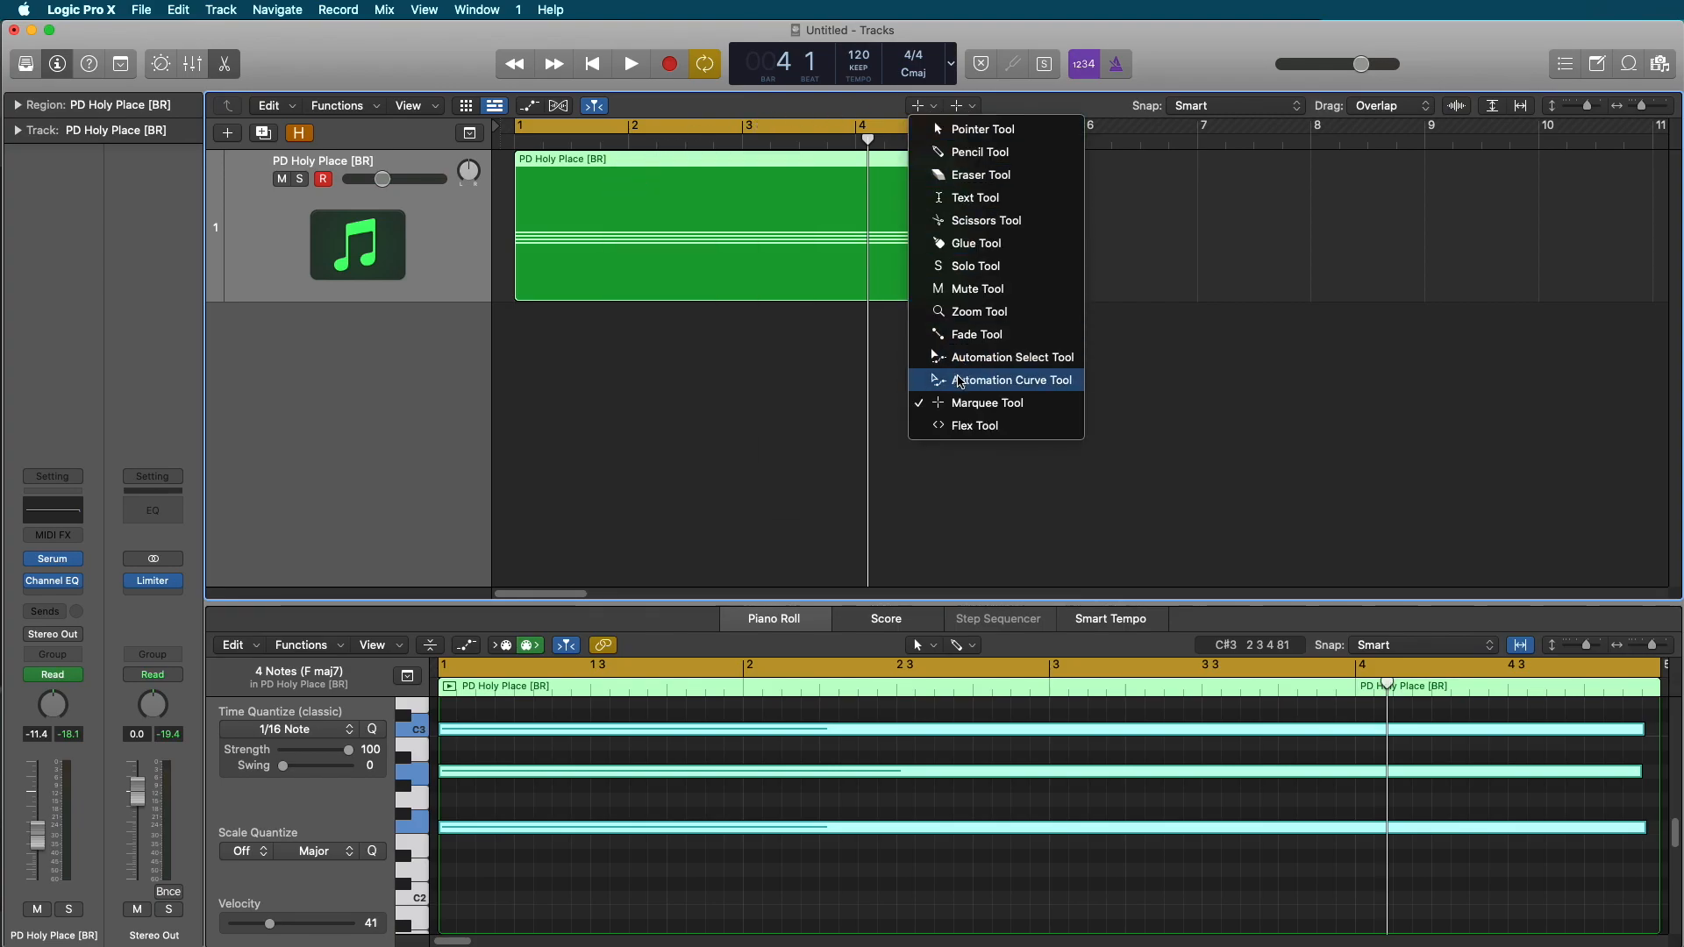
pyautogui.click(895, 393)
pyautogui.moveTo(600, 159); pyautogui.dragTo(742, 161)
pyautogui.press('a')
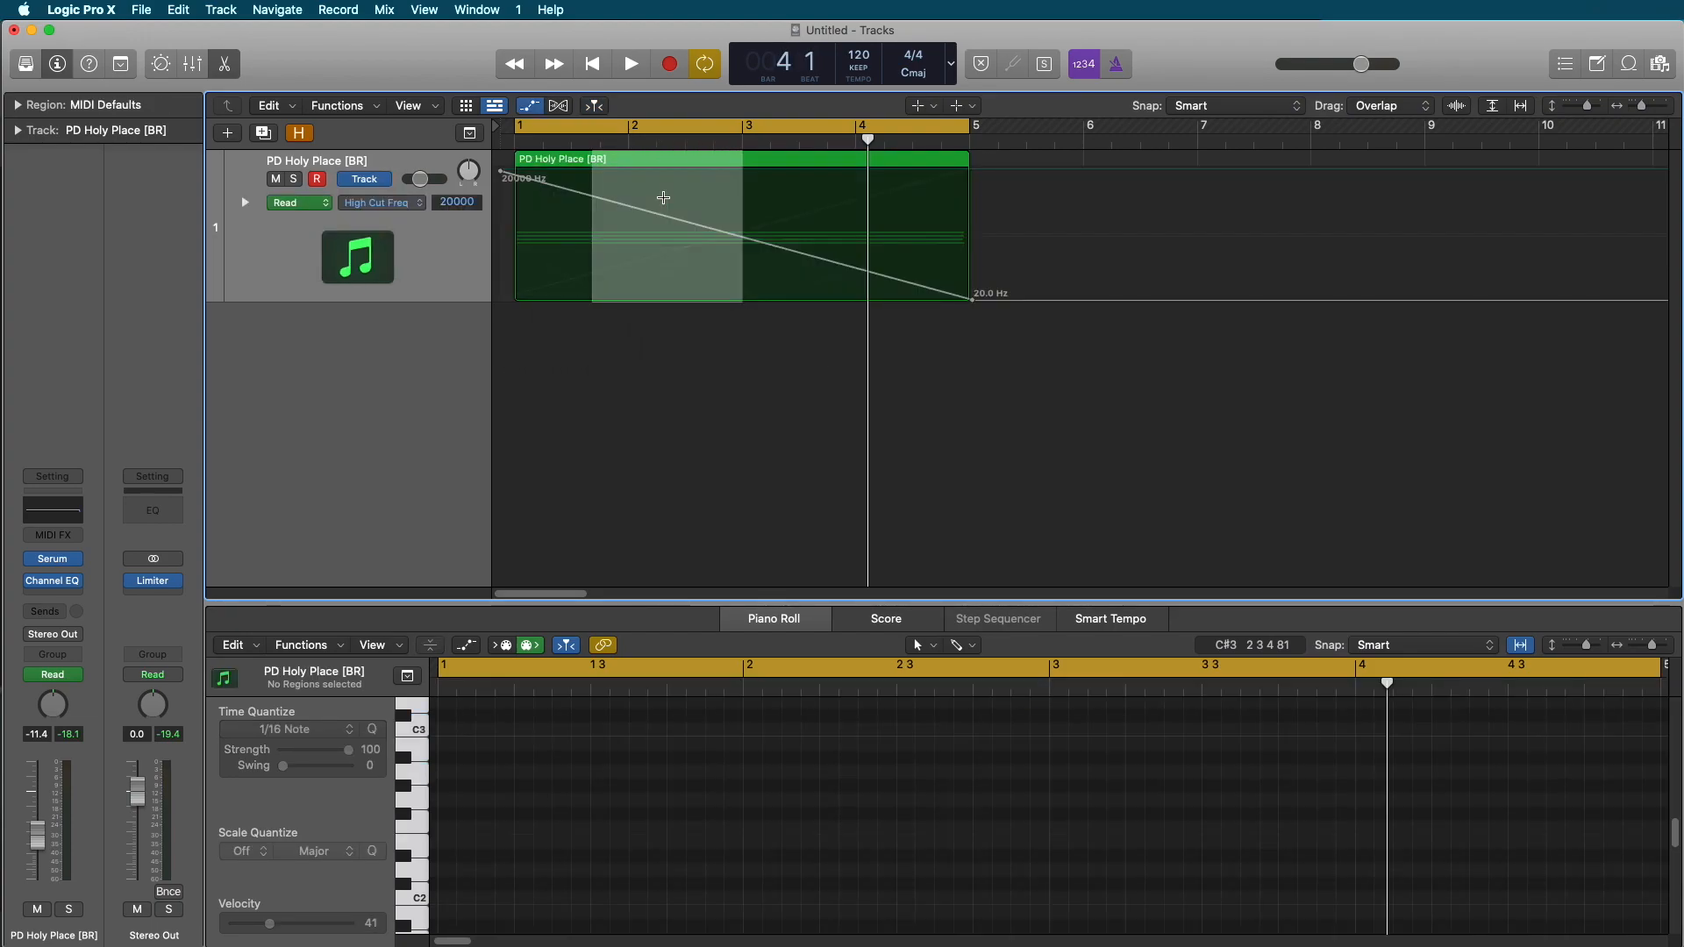
pyautogui.press('t')
pyautogui.click(656, 219)
pyautogui.click(656, 220)
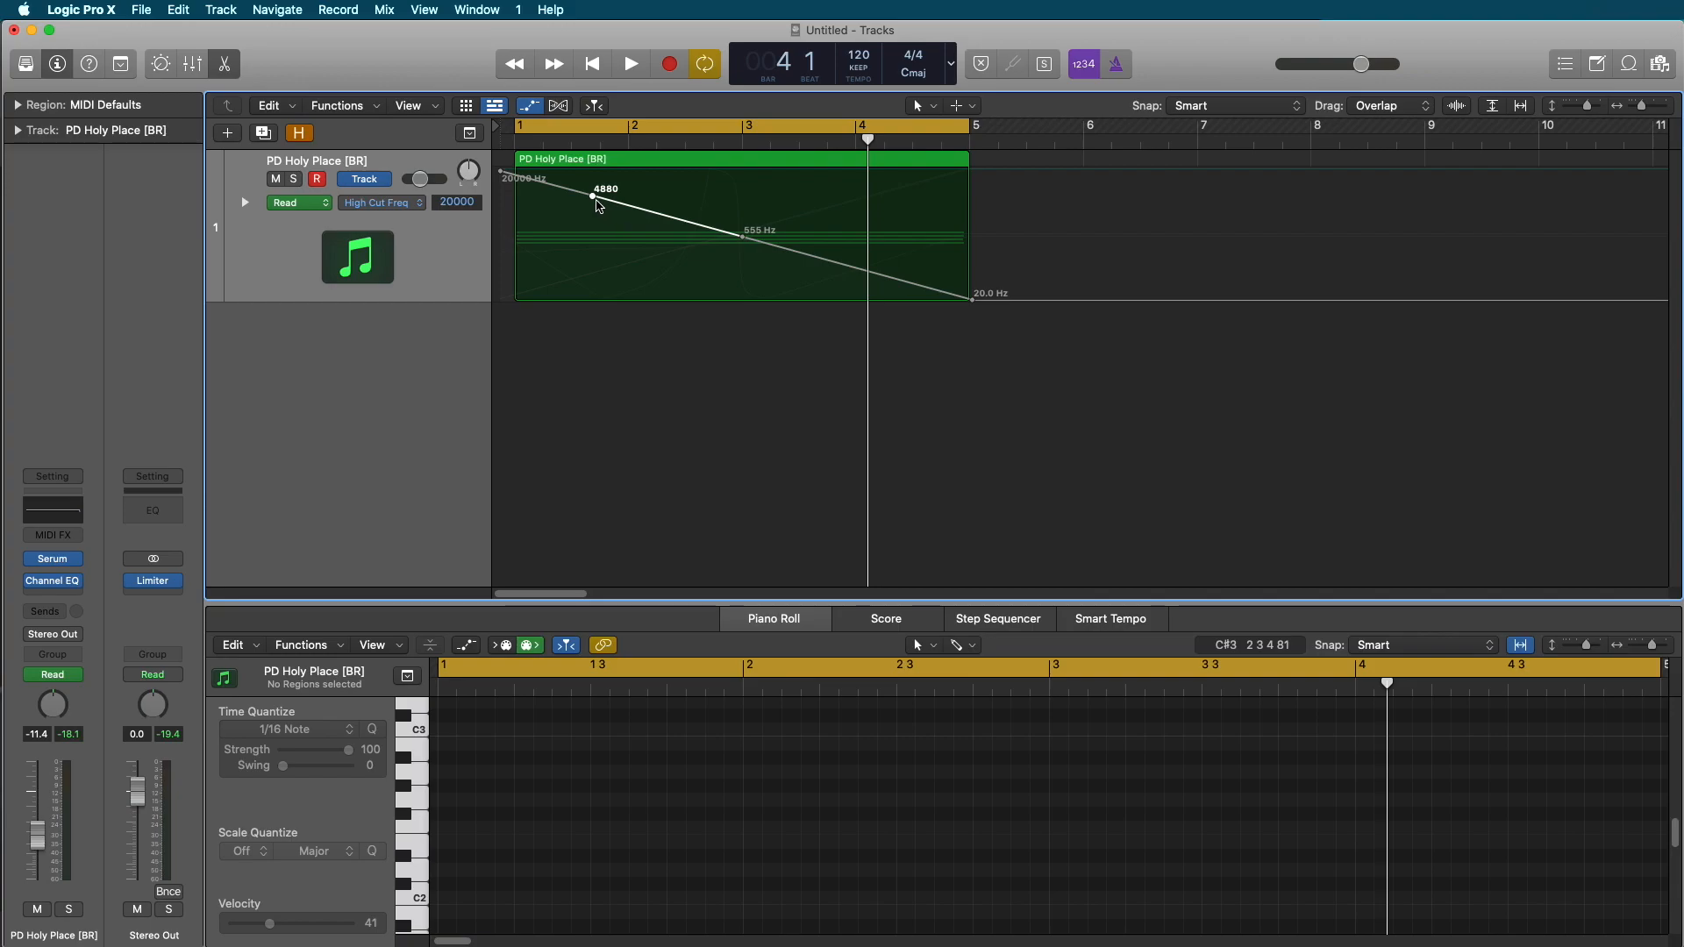
pyautogui.moveTo(729, 234)
pyautogui.mouseDown()
pyautogui.moveTo(727, 263)
pyautogui.moveTo(723, 232)
pyautogui.mouseUp()
# Display the Volume automation of the PD Holy Place track and delete all its points using the Automation Select Tool.
pyautogui.click(408, 205)
pyautogui.click(445, 124)
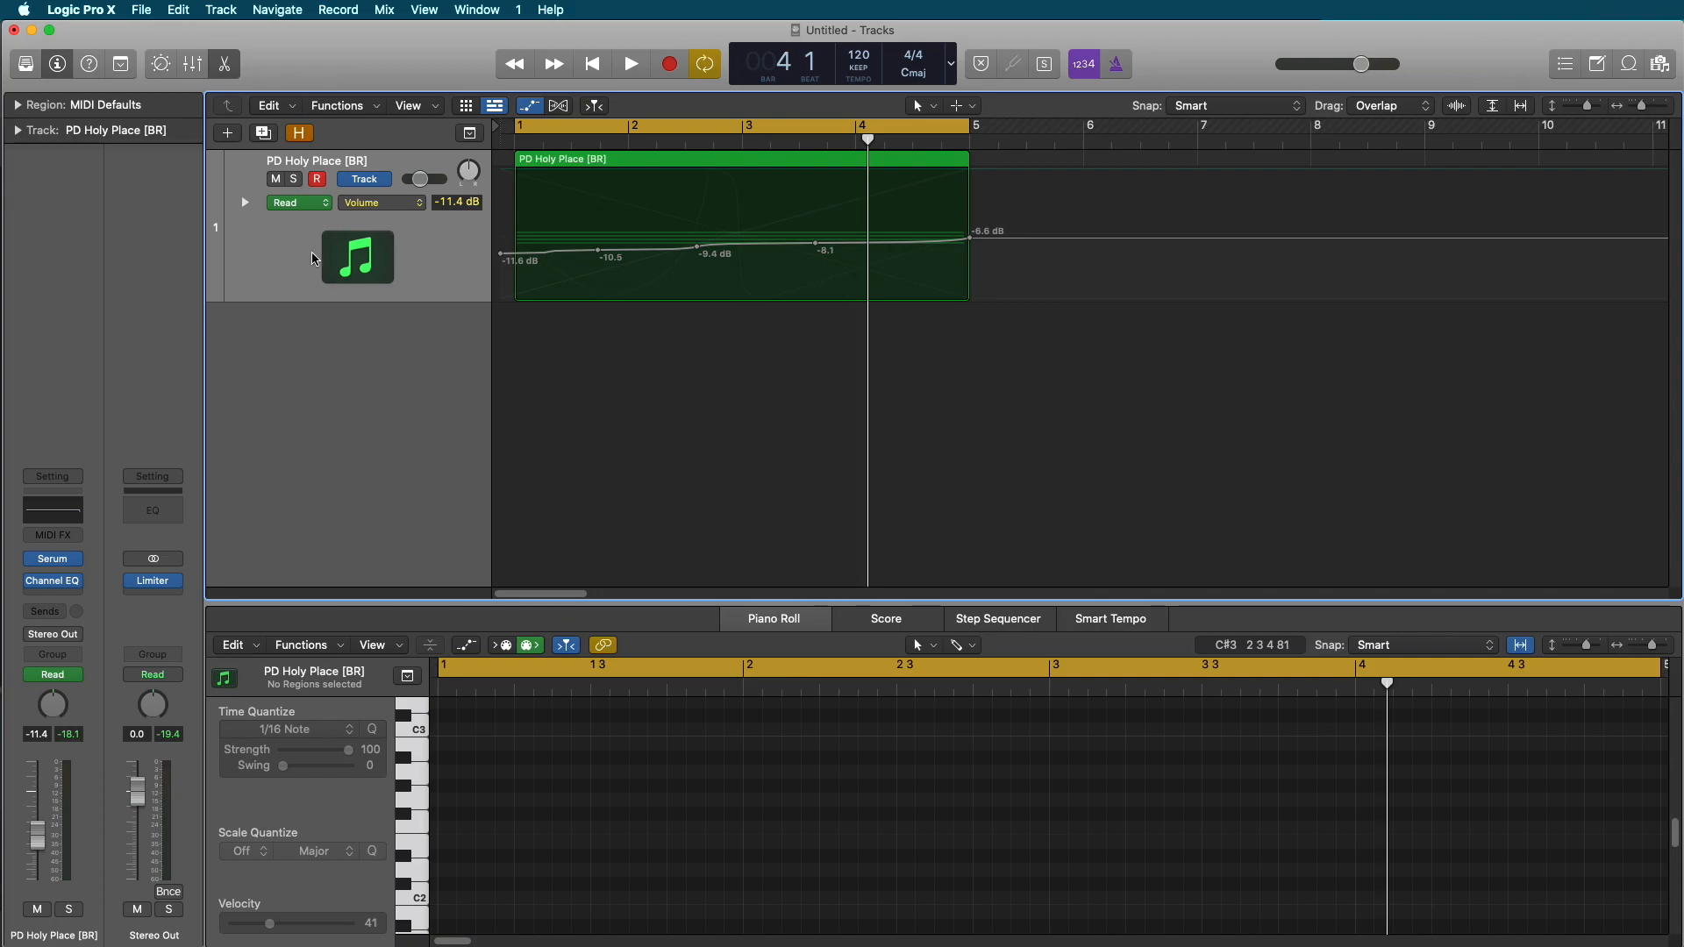
pyautogui.click(986, 298)
pyautogui.press('t')
pyautogui.press('u')
pyautogui.moveTo(1016, 225); pyautogui.dragTo(492, 296)
pyautogui.press('Delete')
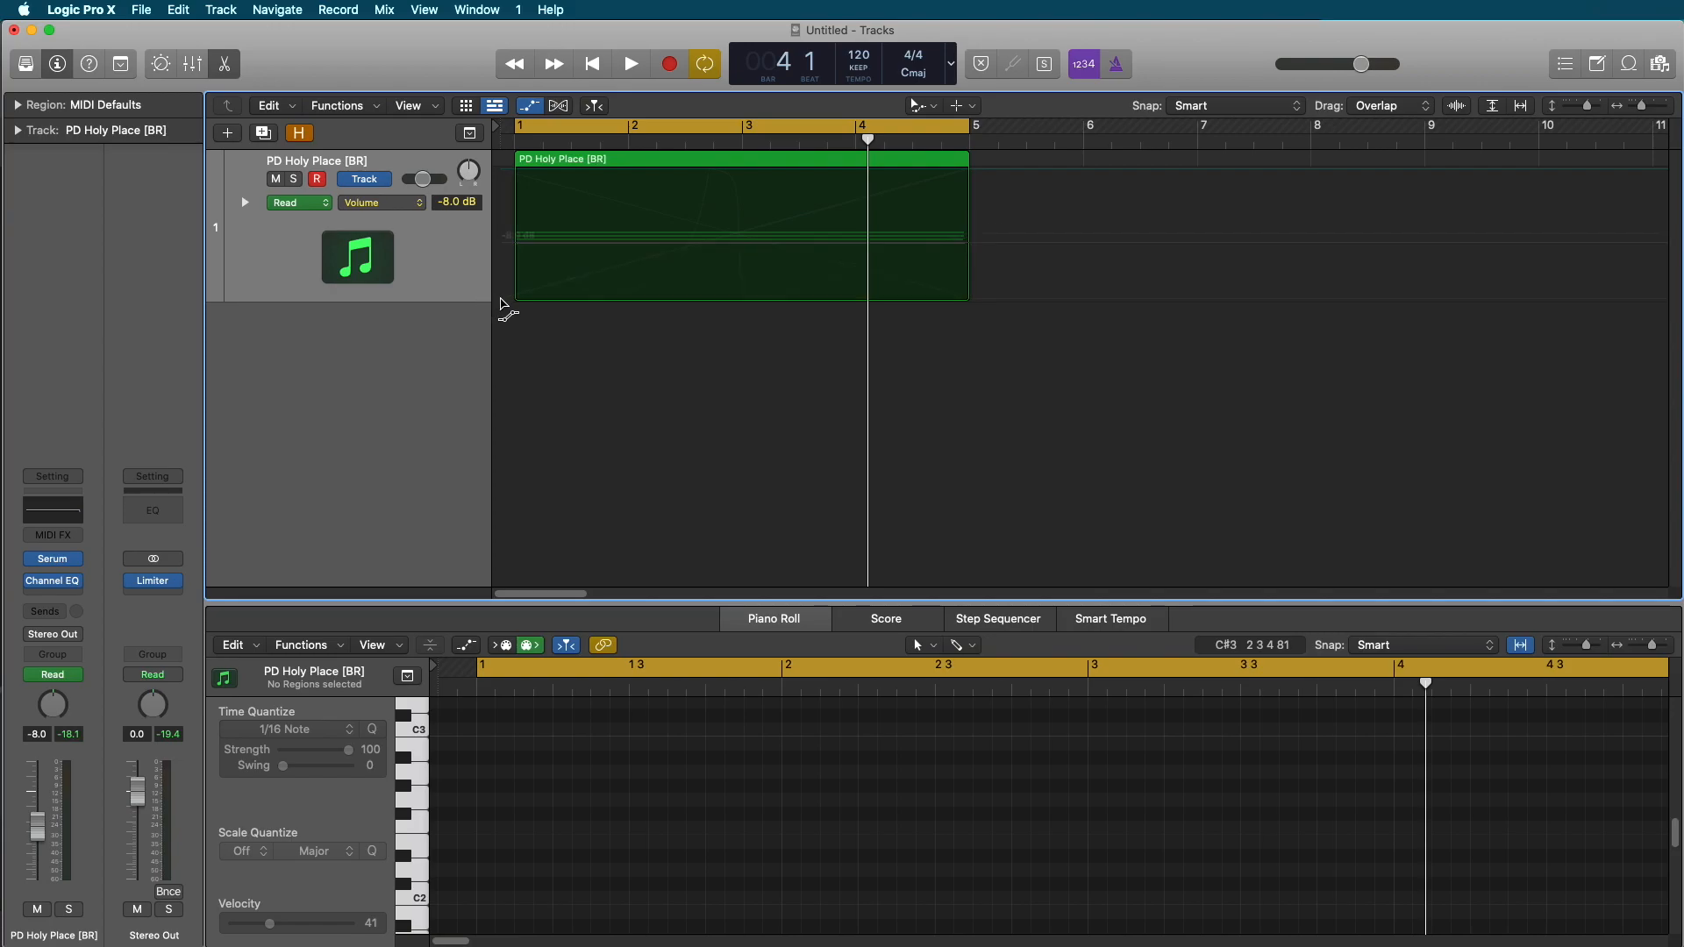
# Create a flat volume automation line on the PD Holy Place track and set it to about -7.5 dB.
pyautogui.press('t')
pyautogui.press('t')
pyautogui.click(513, 243)
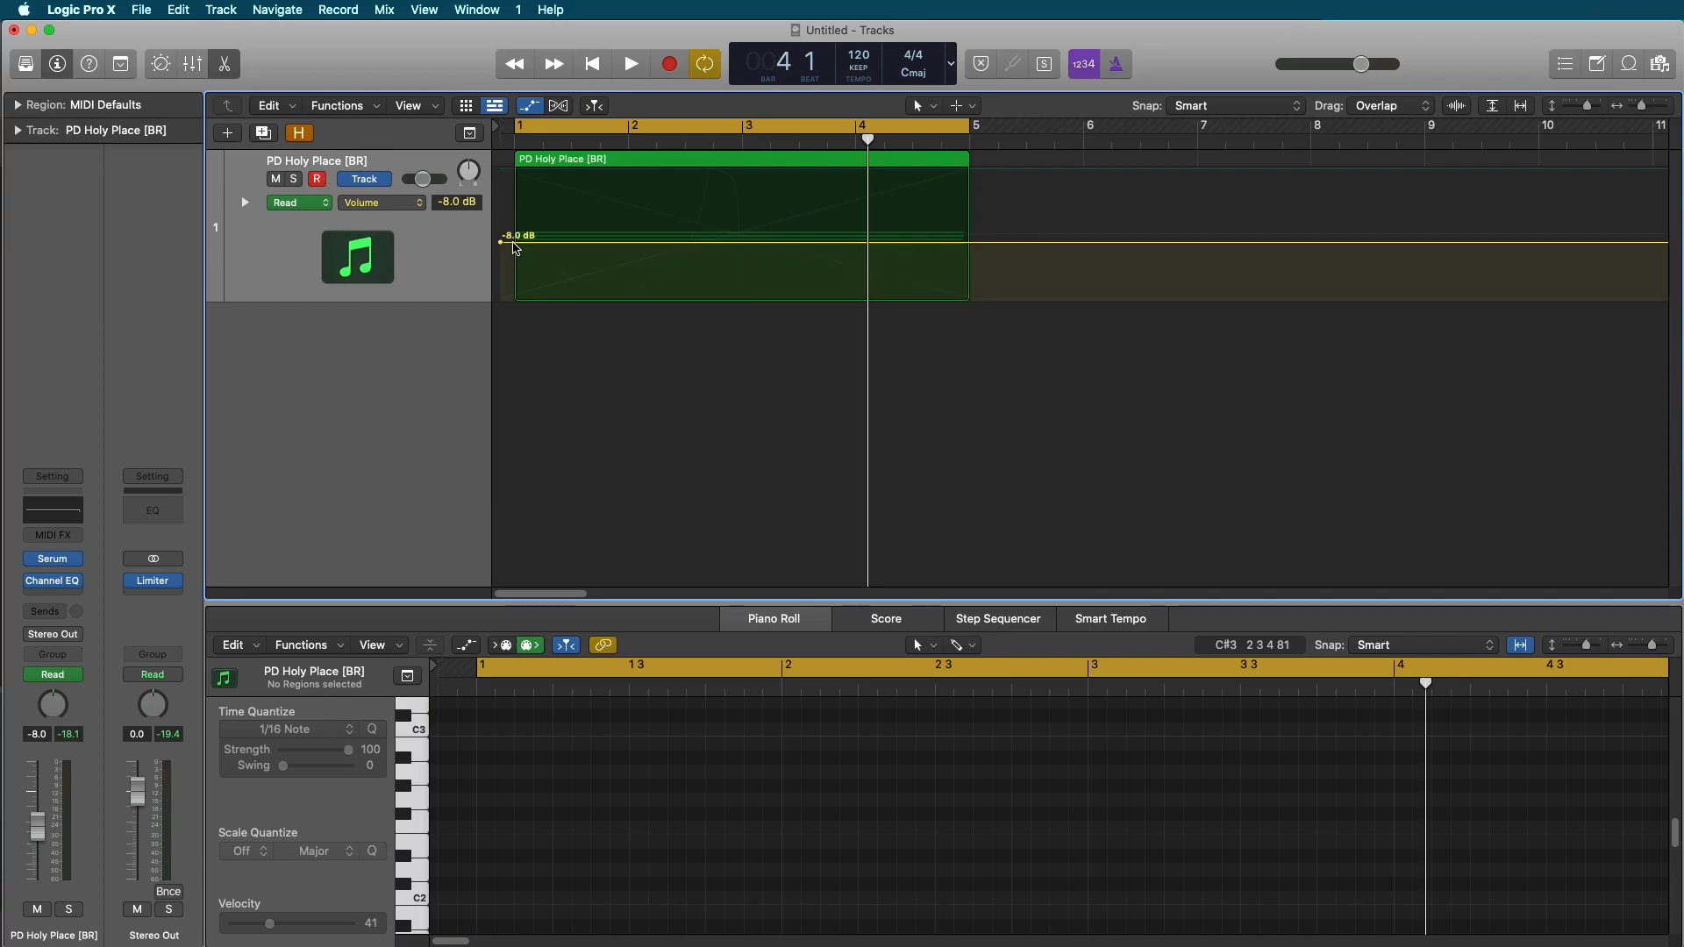
pyautogui.moveTo(506, 246); pyautogui.dragTo(501, 241)
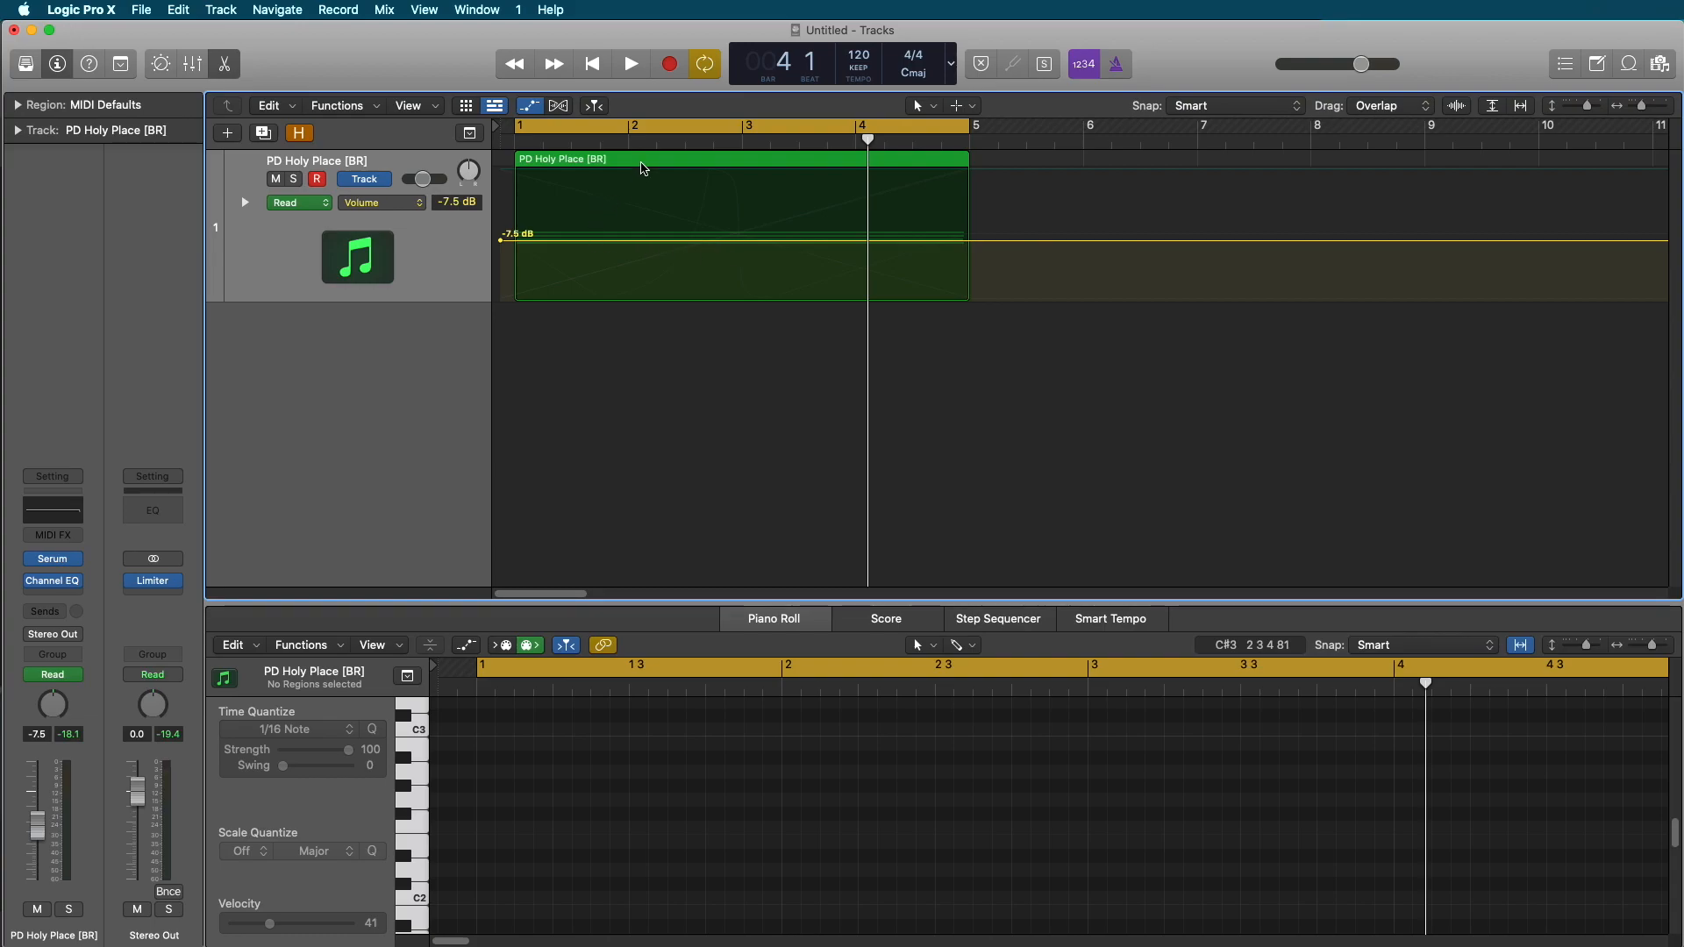
# Marquee-select the volume line from about bar 1 beat 2 to bar 2 and raise that stretch to about -4.2 dB.
pyautogui.press('t')
pyautogui.press('r')
pyautogui.moveTo(550, 180); pyautogui.dragTo(633, 194)
pyautogui.press('t')
pyautogui.press('t')
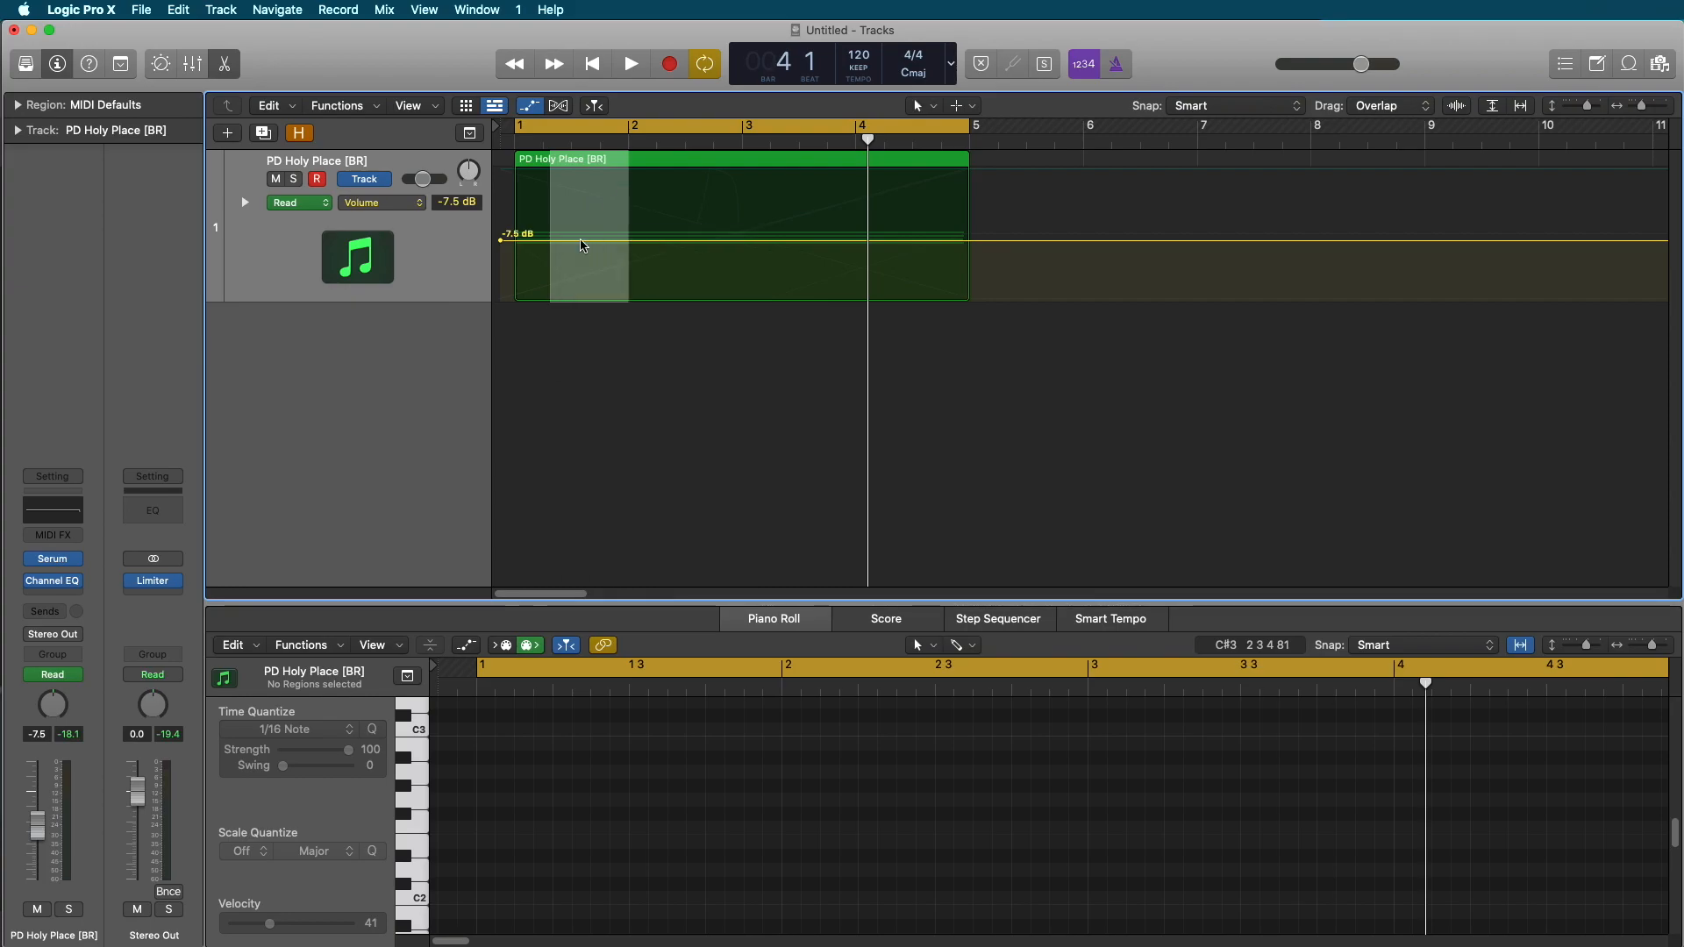
pyautogui.click(586, 241)
pyautogui.moveTo(605, 244)
pyautogui.mouseDown()
pyautogui.moveTo(610, 226)
pyautogui.moveTo(699, 246)
pyautogui.moveTo(686, 257)
pyautogui.moveTo(770, 251)
pyautogui.moveTo(615, 235)
pyautogui.mouseUp()
# Shape further stretches of the volume line after bar 2, with a dip to about -11.7 dB, a plateau at -2.1 dB and a drop to -32.7 dB.
pyautogui.press('t')
pyautogui.press('r')
pyautogui.press('t')
pyautogui.press('r')
pyautogui.click(629, 240)
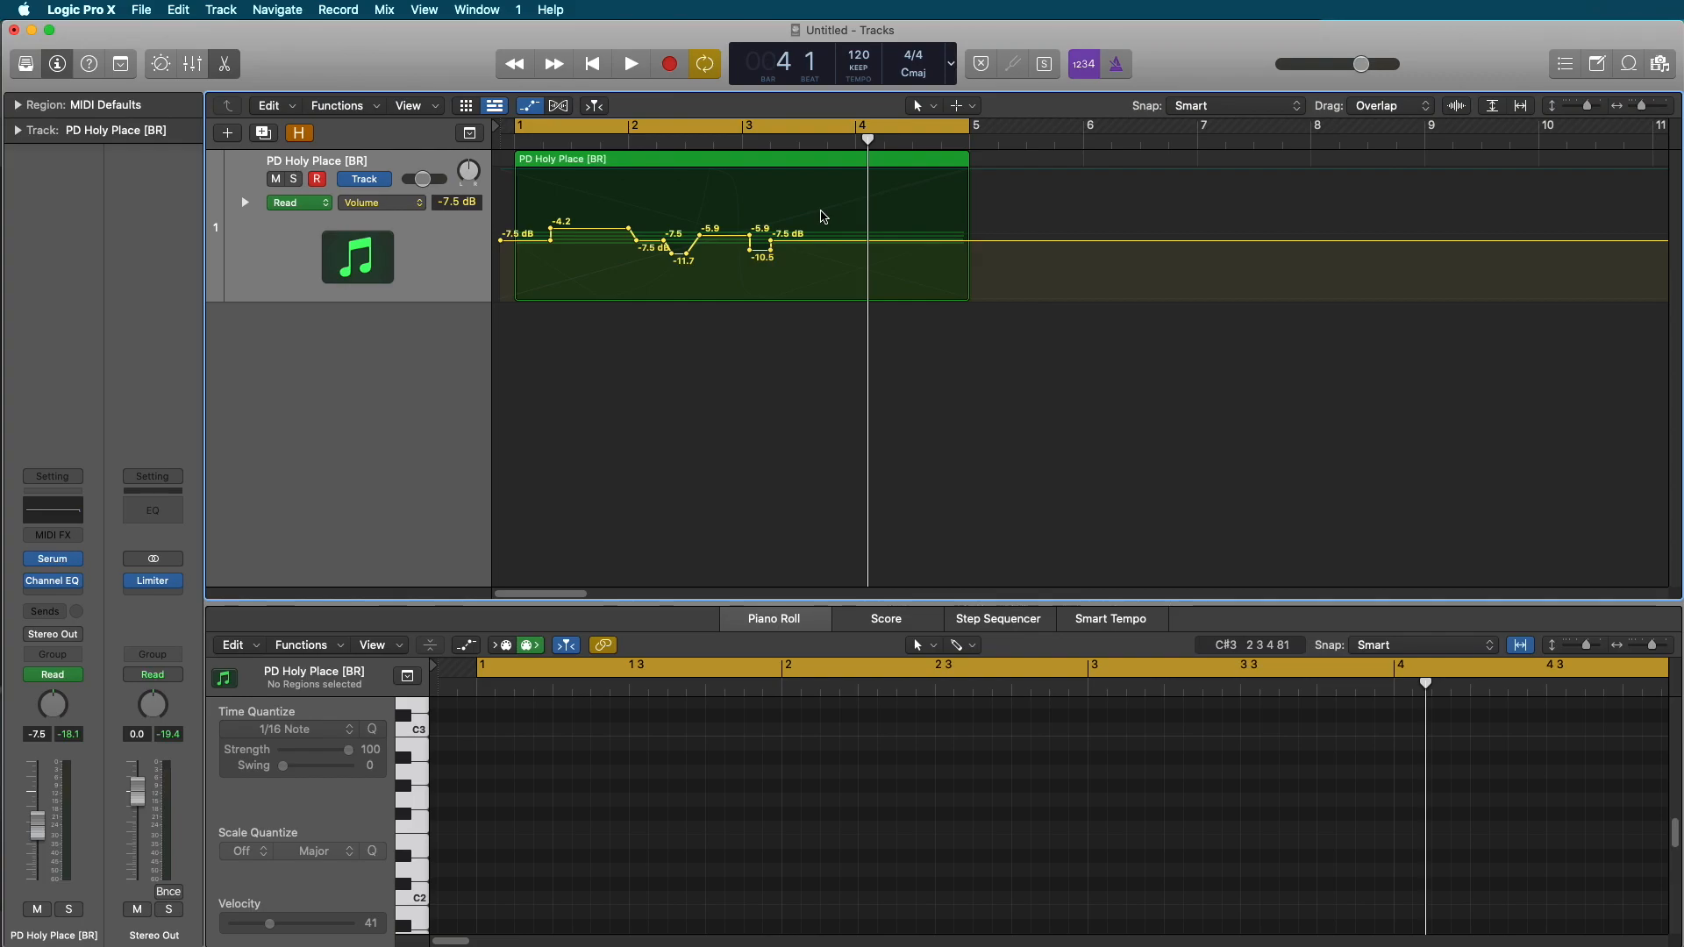
pyautogui.moveTo(658, 244); pyautogui.dragTo(760, 289)
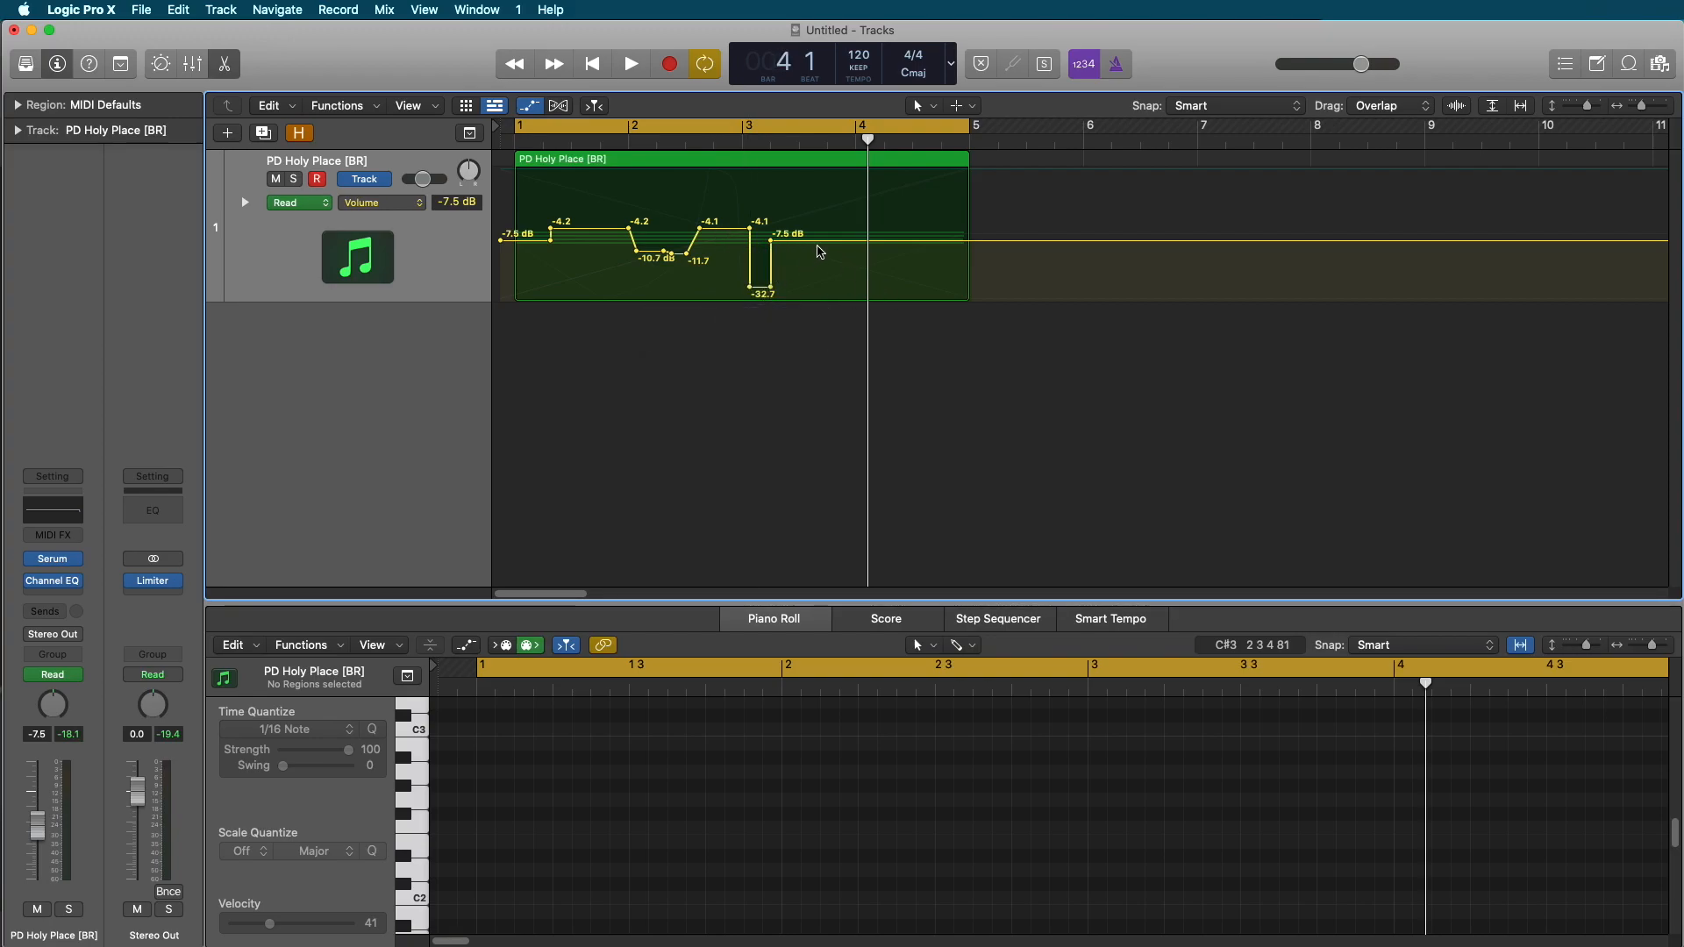
pyautogui.moveTo(727, 227); pyautogui.dragTo(726, 218)
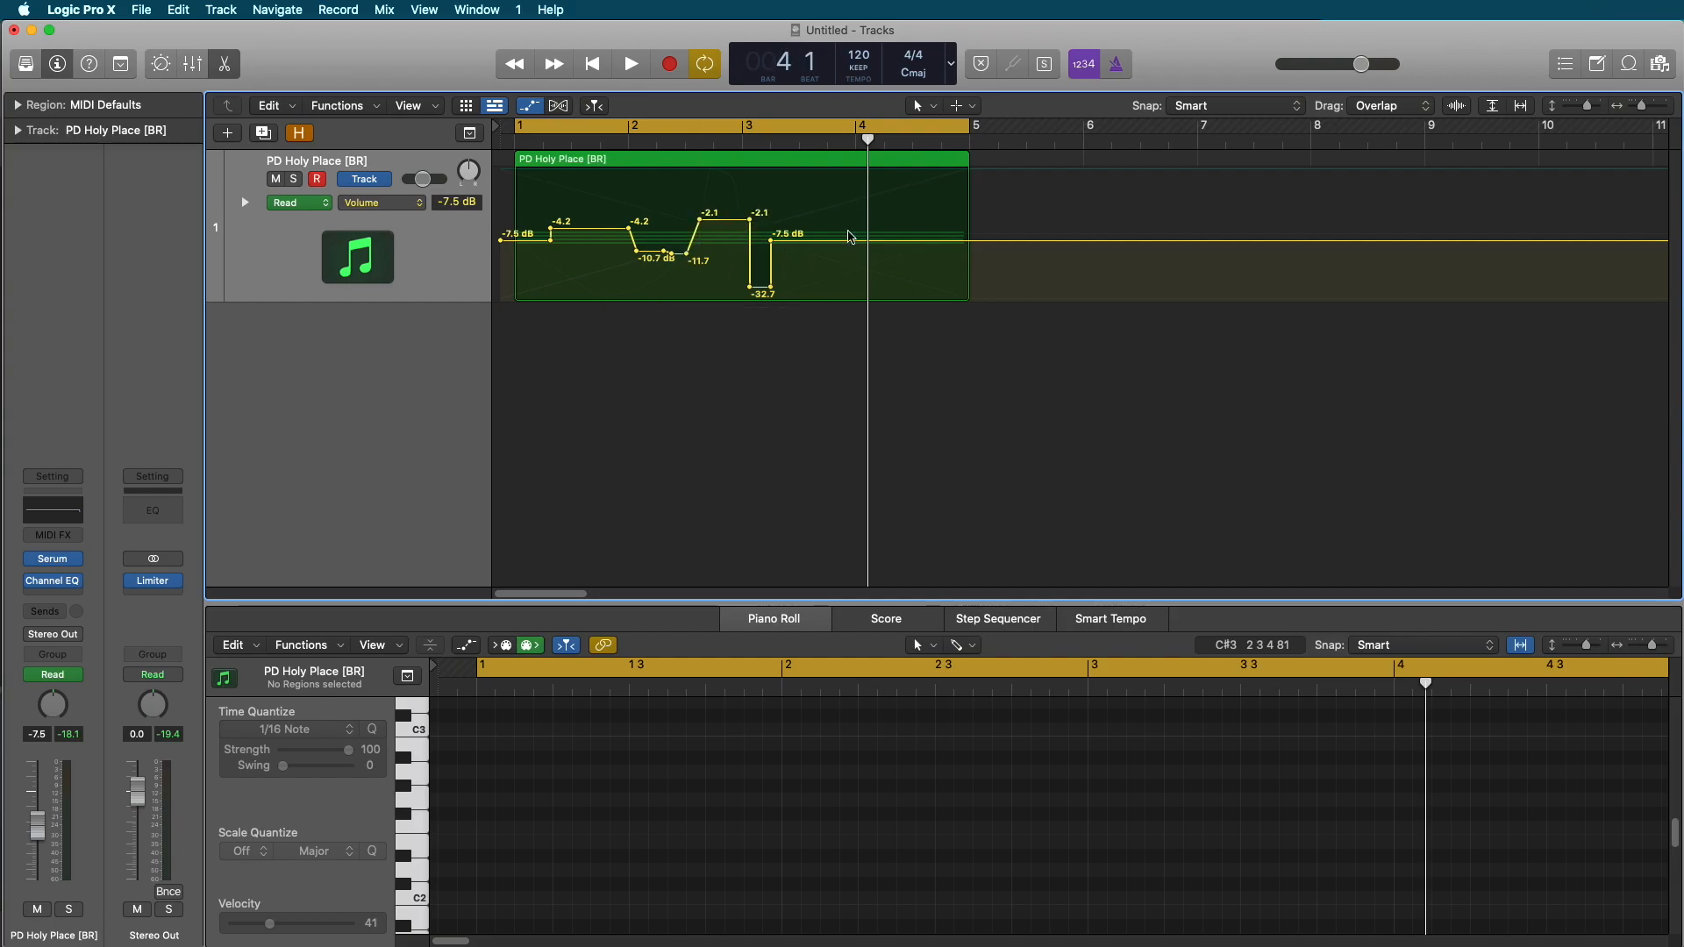
pyautogui.scroll(2, 845, 222)
pyautogui.hscroll(-3, 849, 224)
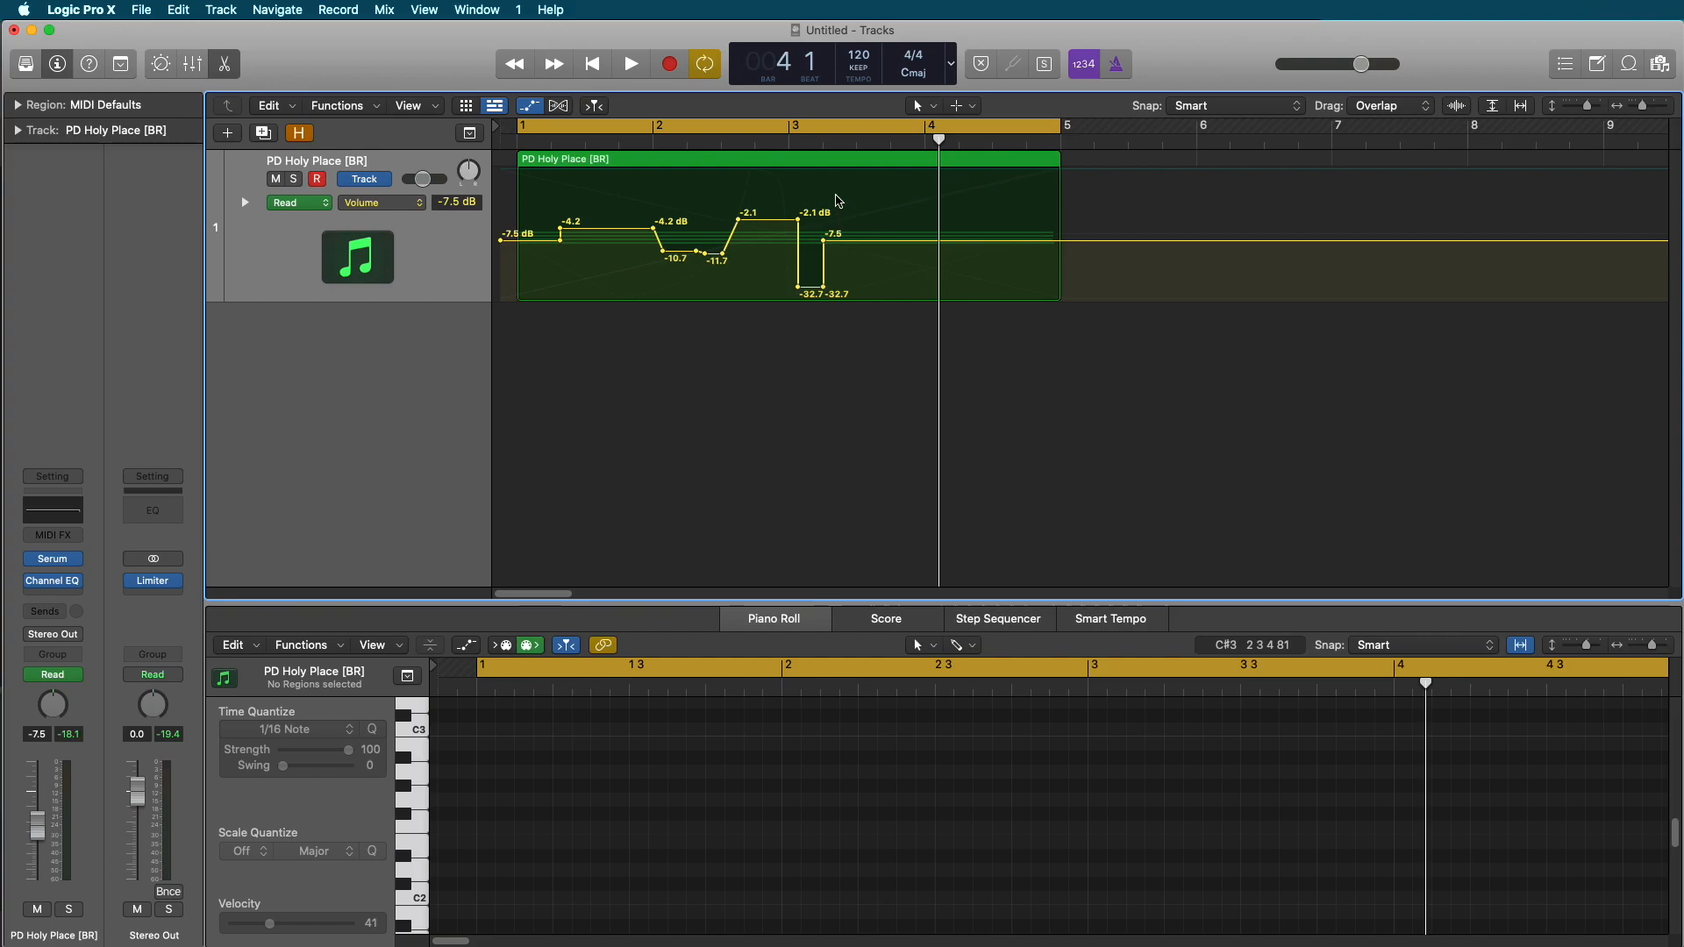
# Cycle through the Marquee, Automation Select and Automation Curve tools and return to the Pointer Tool.
pyautogui.press('t')
pyautogui.press('r')
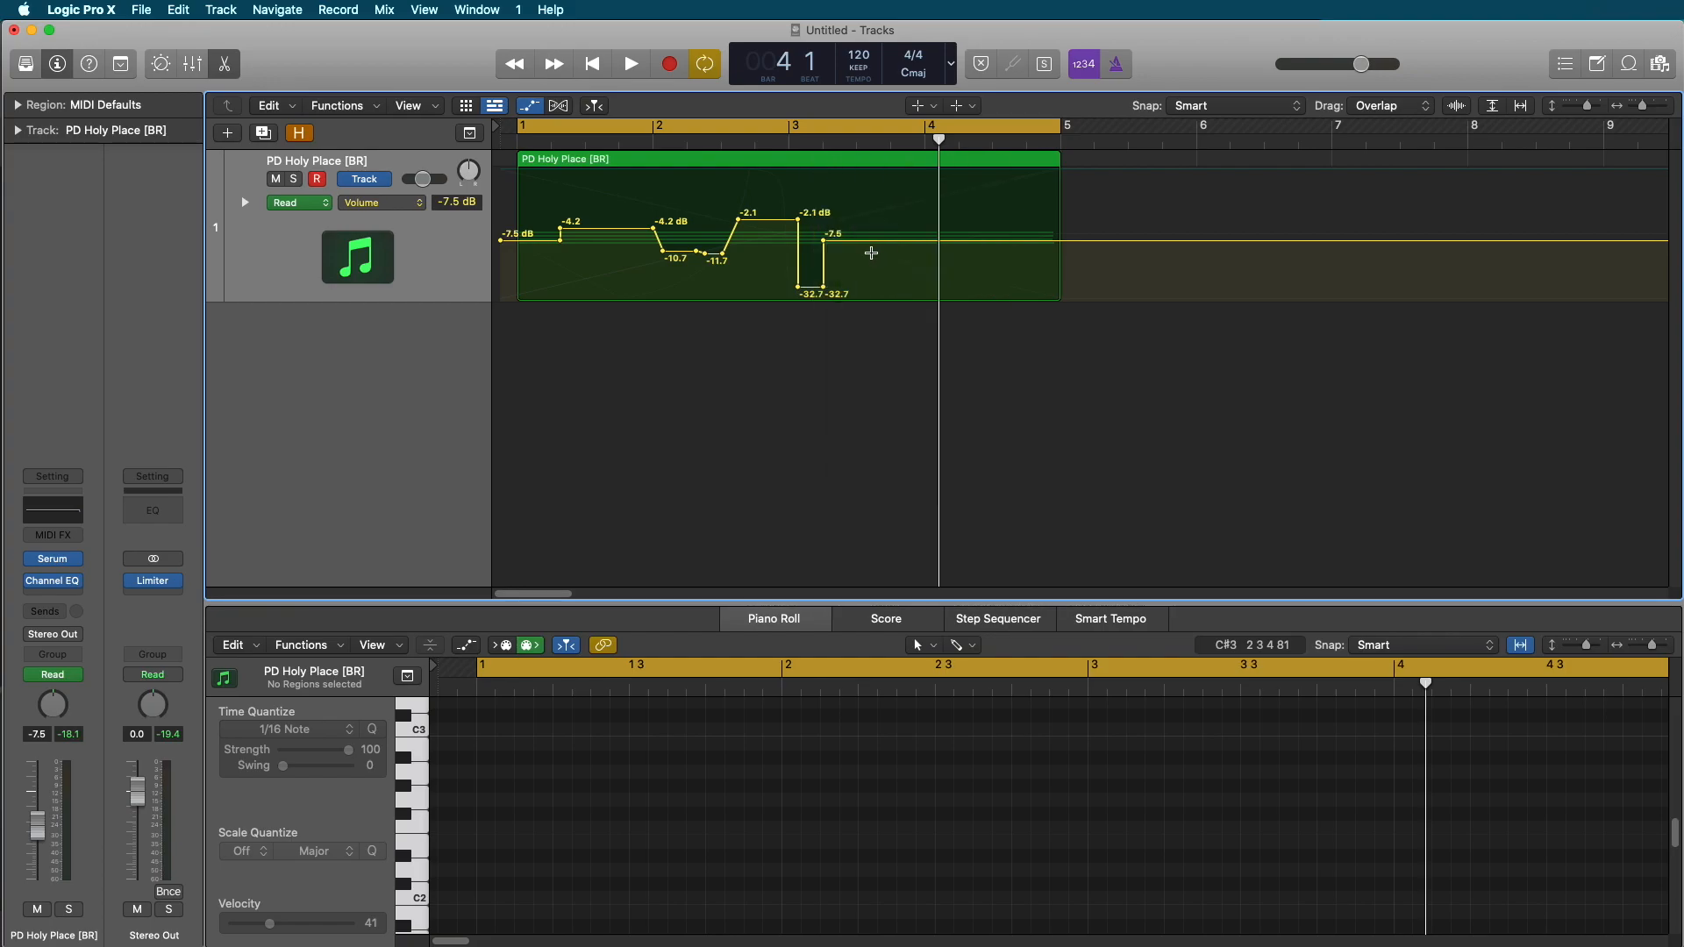
pyautogui.press('t')
pyautogui.press('t')
pyautogui.press('t')
pyautogui.press('u')
pyautogui.press('t')
pyautogui.press('w')
pyautogui.click(931, 113)
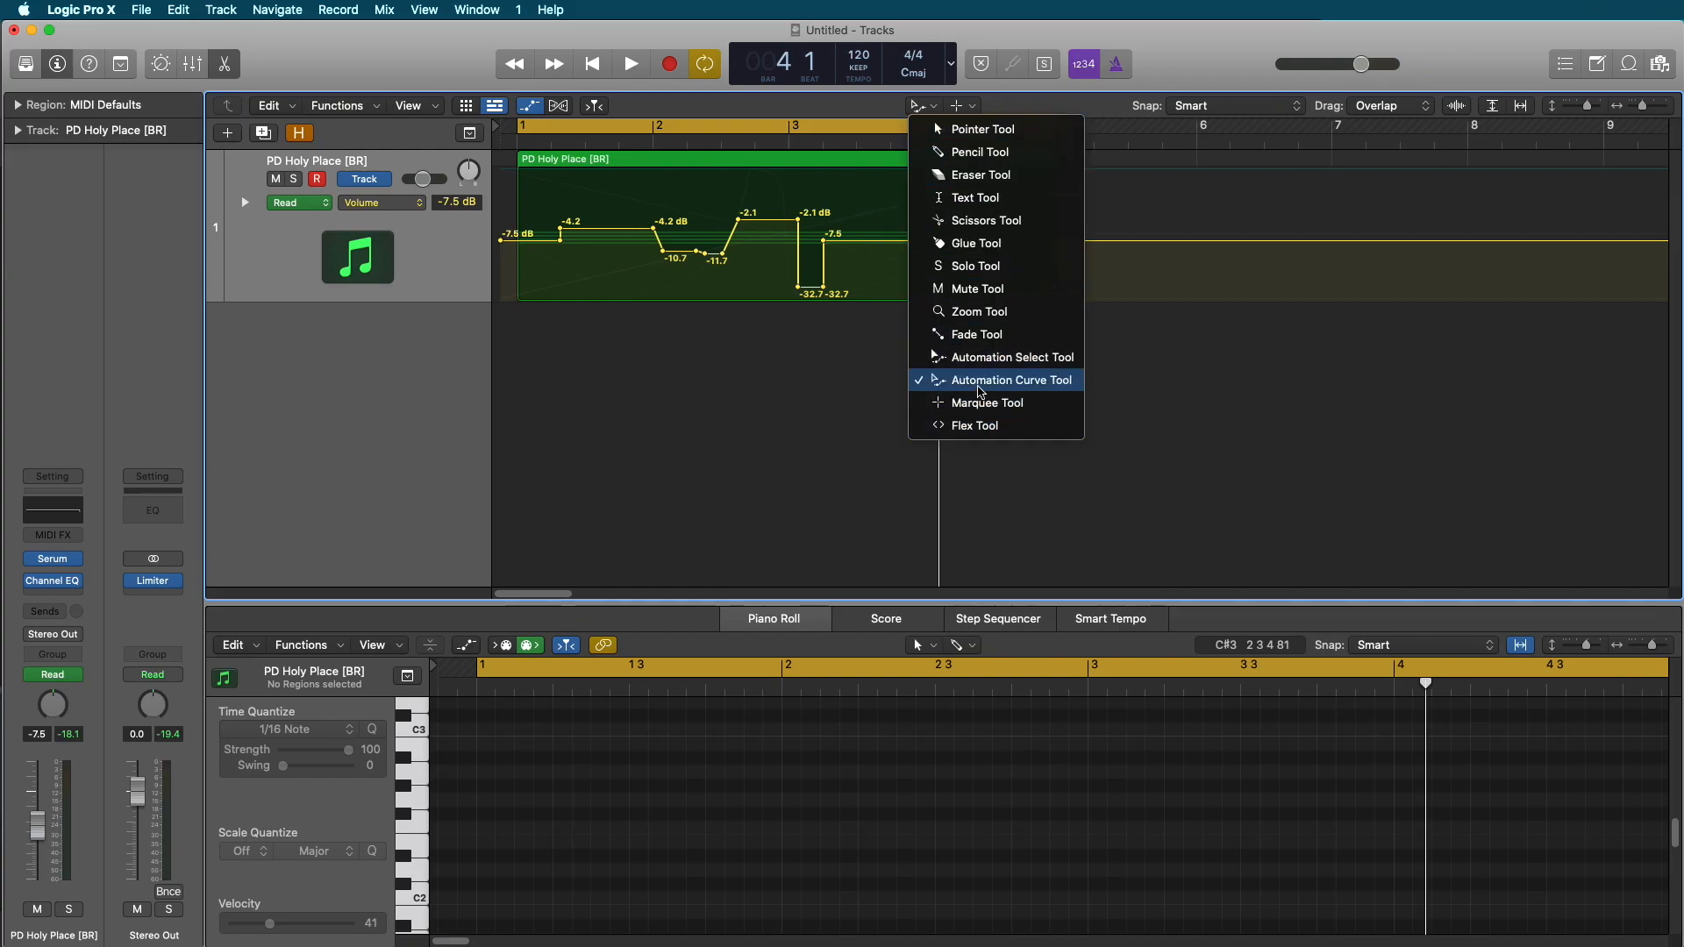
pyautogui.click(969, 136)
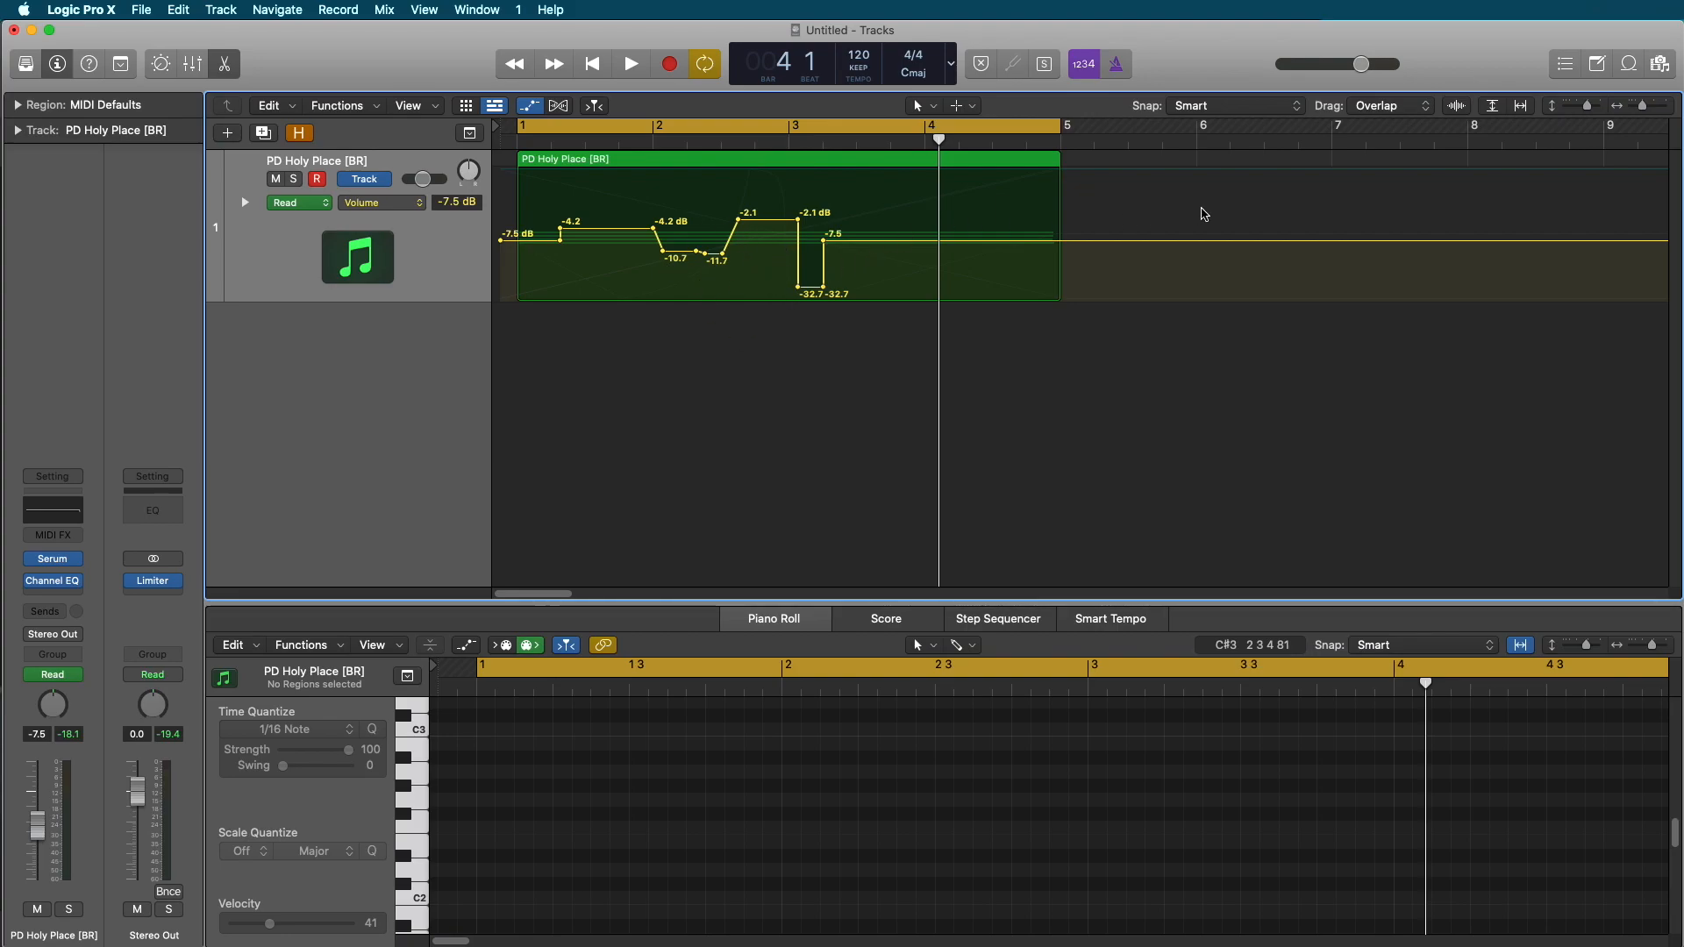
# Play back the volume changes and marquee-select the volume line from 3 4 3 1 to 4 3 1 1, adding points at its borders.
pyautogui.press('space')
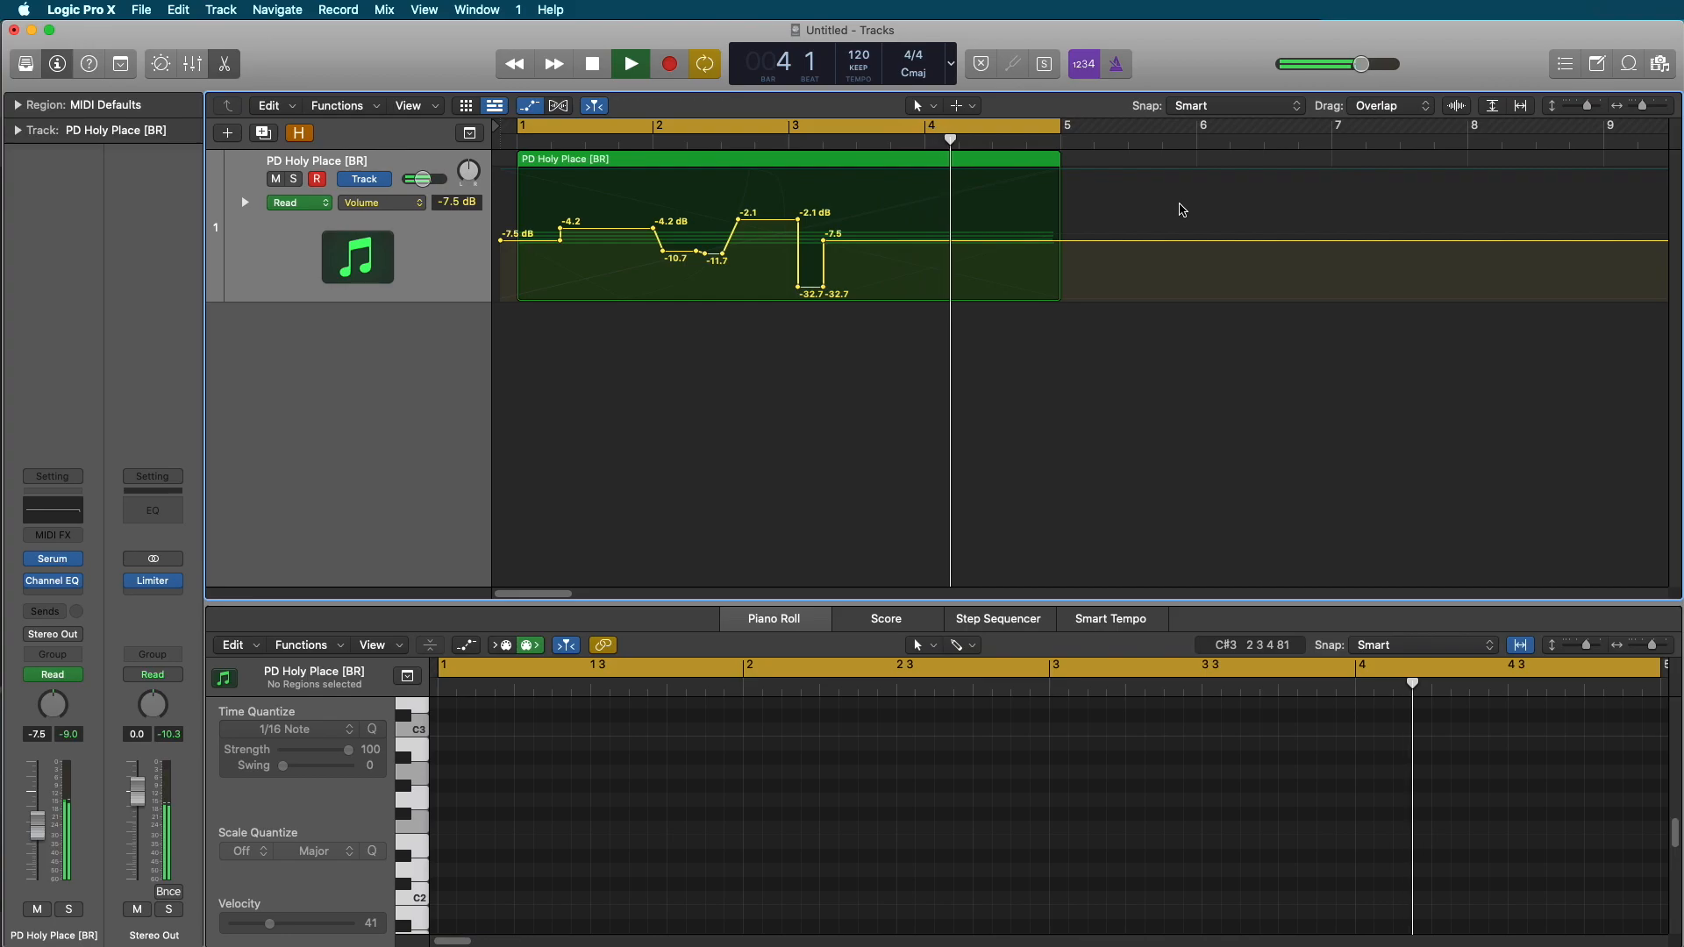
pyautogui.press('space')
pyautogui.press('t')
pyautogui.press('r')
pyautogui.click(944, 245)
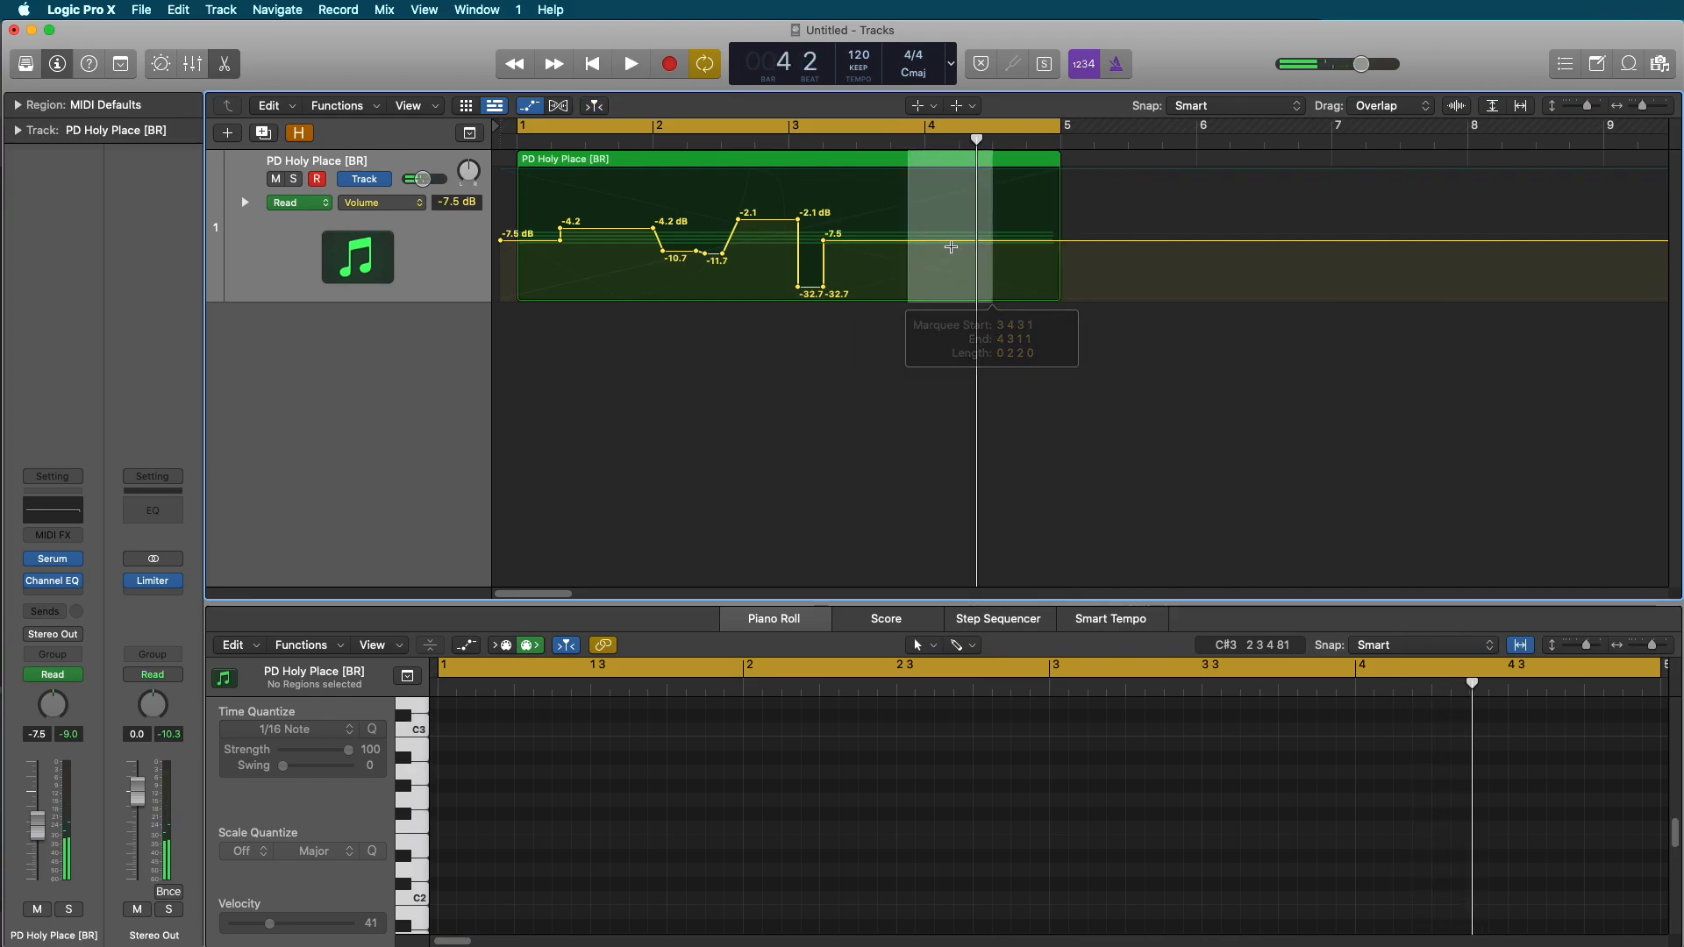
pyautogui.moveTo(906, 245)
pyautogui.mouseDown()
pyautogui.moveTo(993, 246)
pyautogui.moveTo(924, 262)
pyautogui.mouseUp()
pyautogui.press('t')
pyautogui.press('t')
pyautogui.click(944, 249)
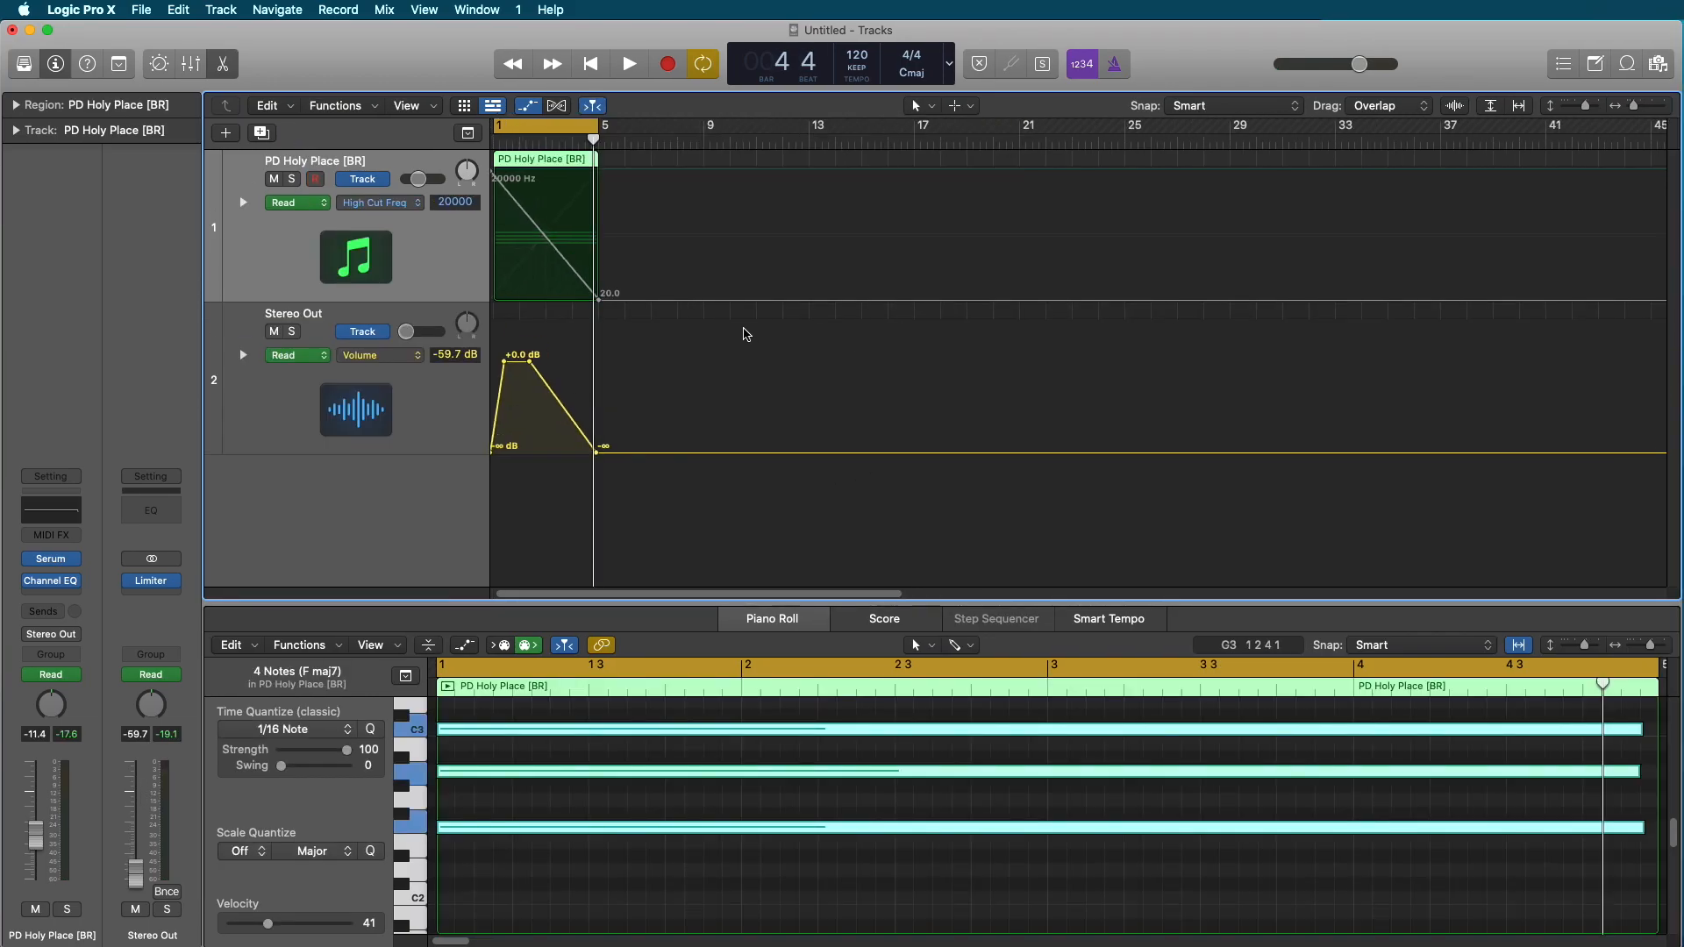